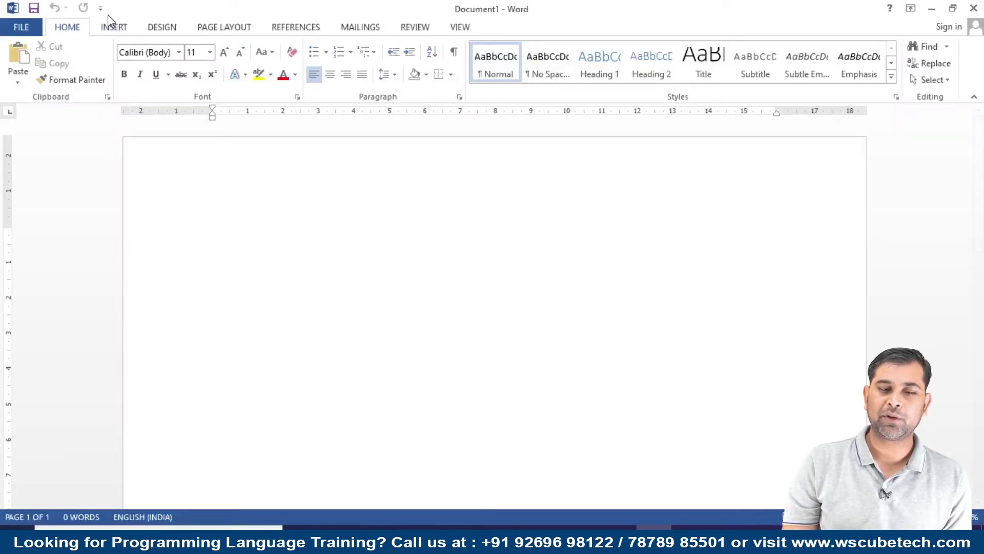
- Insert an empty 3-column by 4-row table and add blank lines below it
{"action": "left_click", "coordinate": [113, 29]}
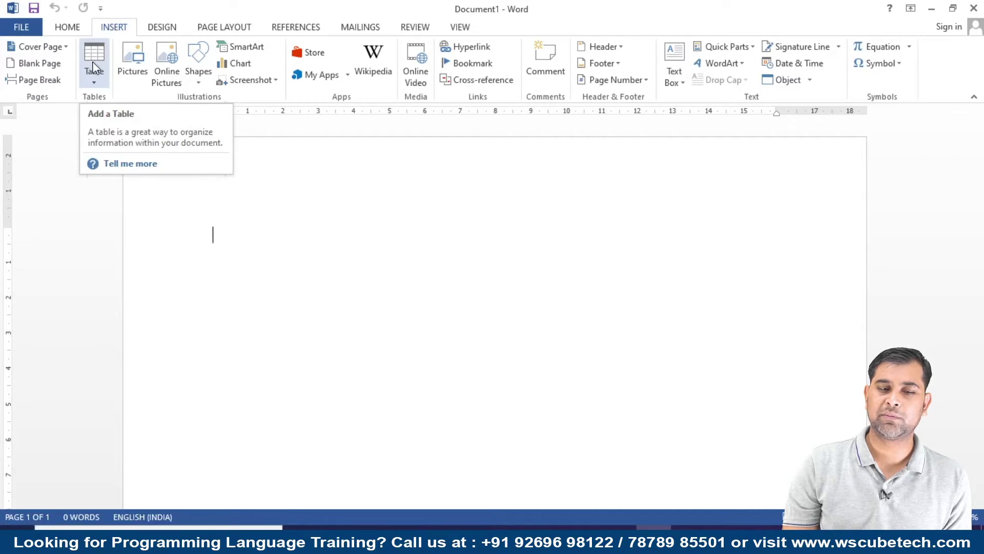
{"action": "left_click", "coordinate": [94, 68]}
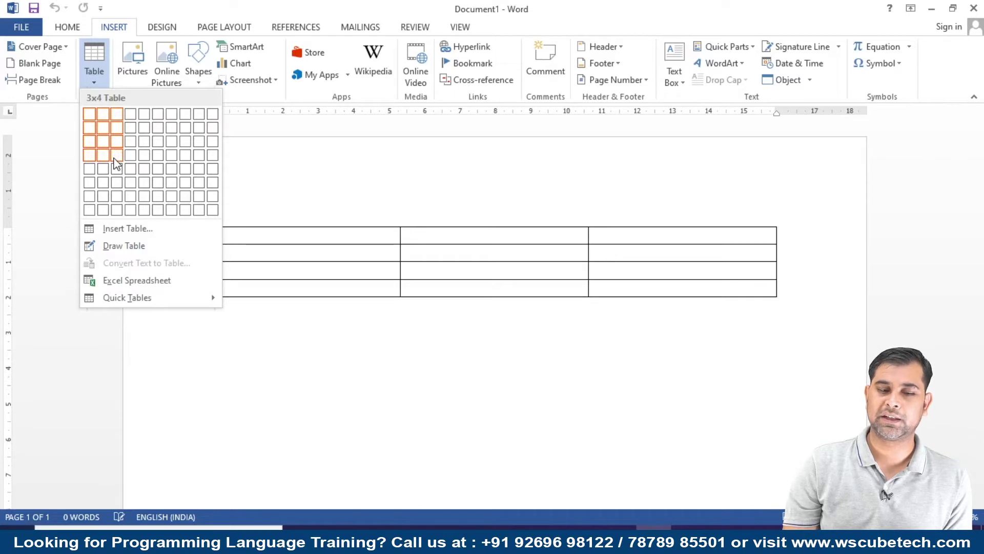
{"action": "left_click", "coordinate": [114, 159]}
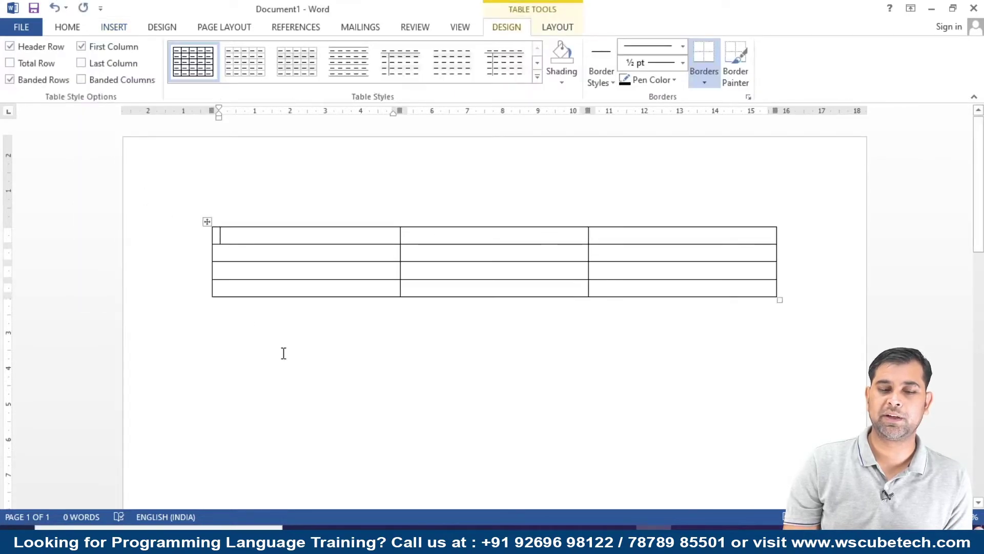
{"action": "key", "text": "Return"}
{"action": "key", "text": "Return"}
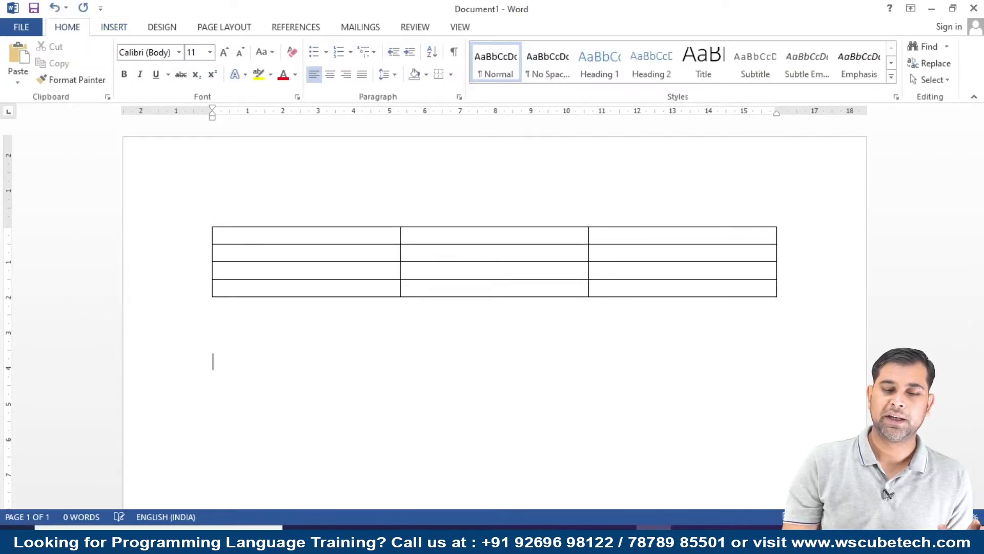
{"action": "scroll", "coordinate": [492, 256], "scroll_direction": "down", "scroll_amount": 3}
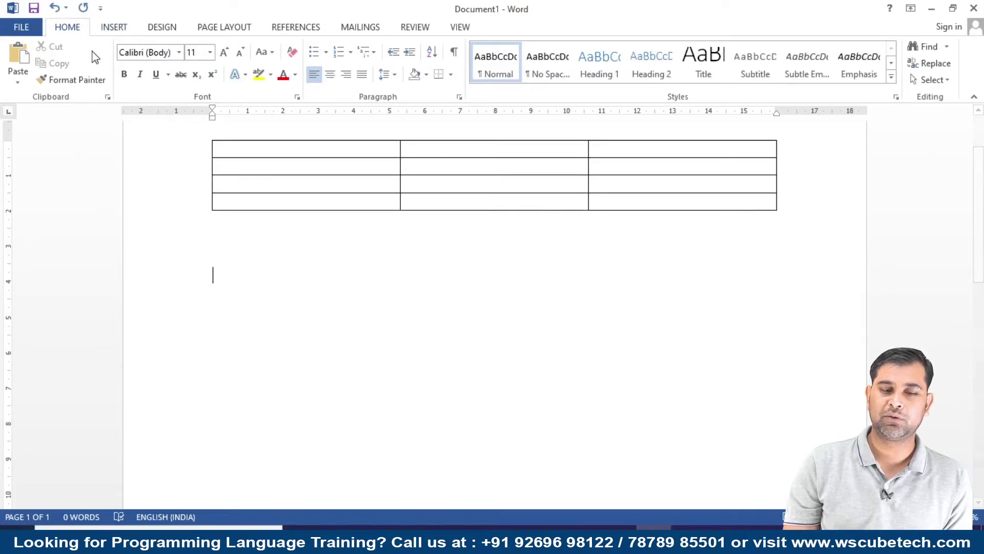
- Insert a 4-column, 10-row table through Insert Table, keeping Fixed column width at Auto
{"action": "left_click", "coordinate": [114, 28]}
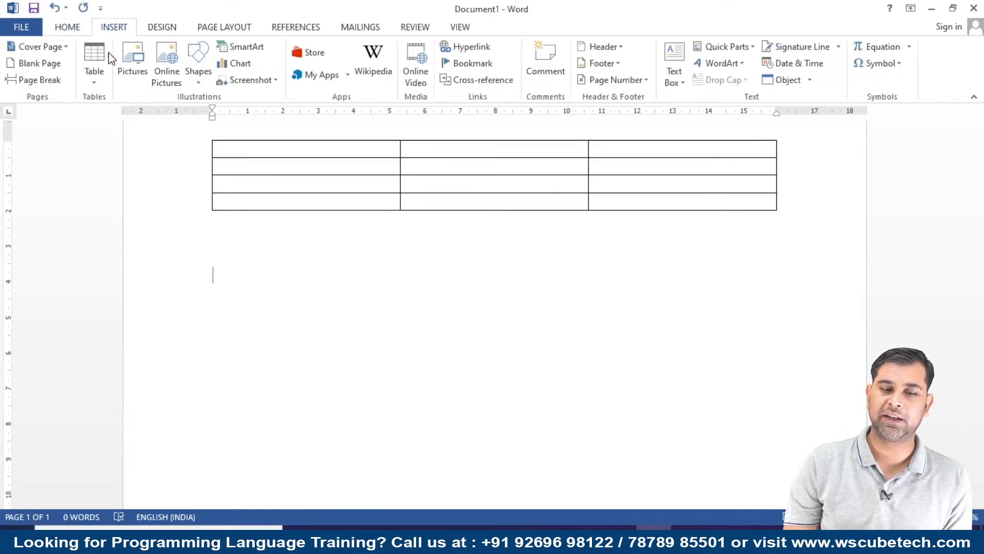
{"action": "left_click", "coordinate": [97, 84]}
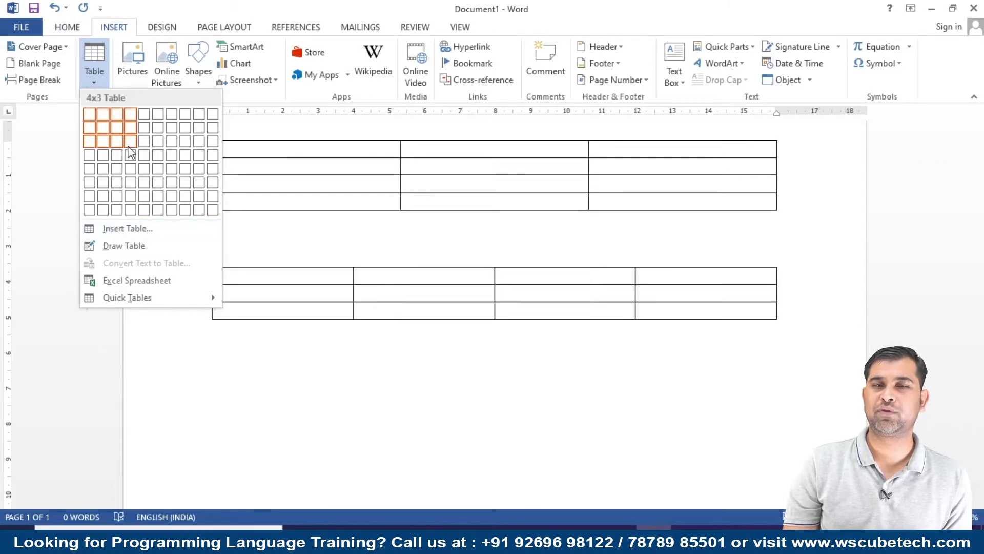
{"action": "left_click", "coordinate": [133, 234]}
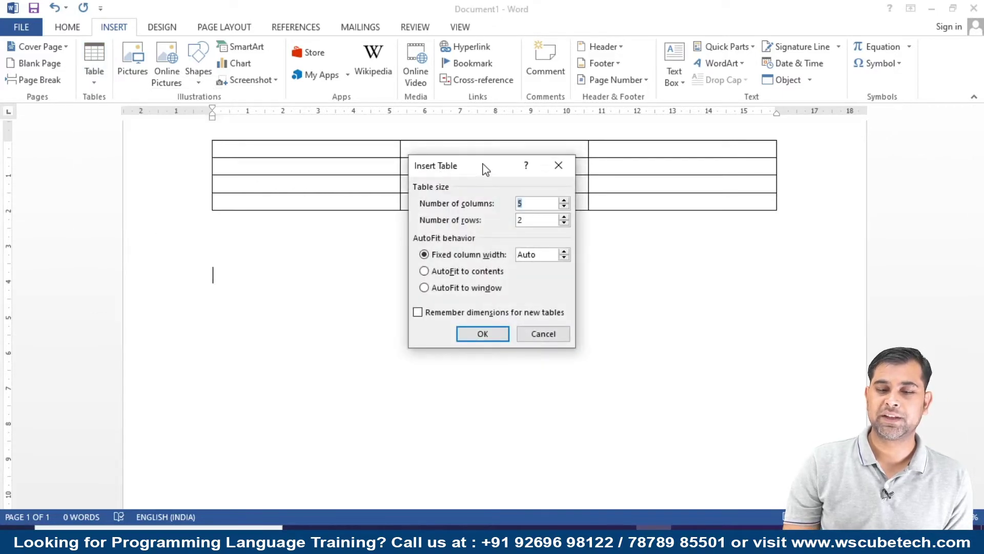
{"action": "left_click_drag", "start_coordinate": [485, 166], "coordinate": [410, 205]}
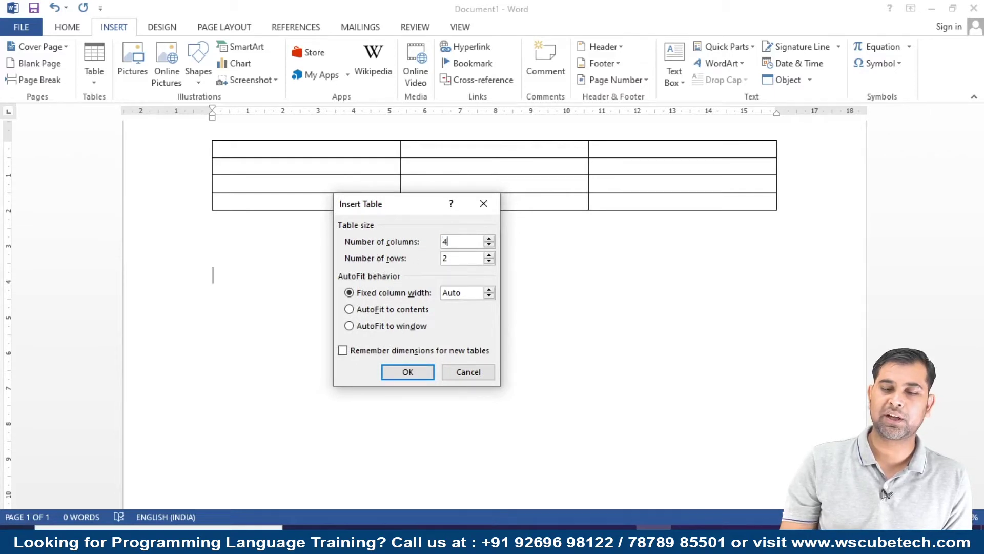
{"action": "left_click", "coordinate": [459, 259]}
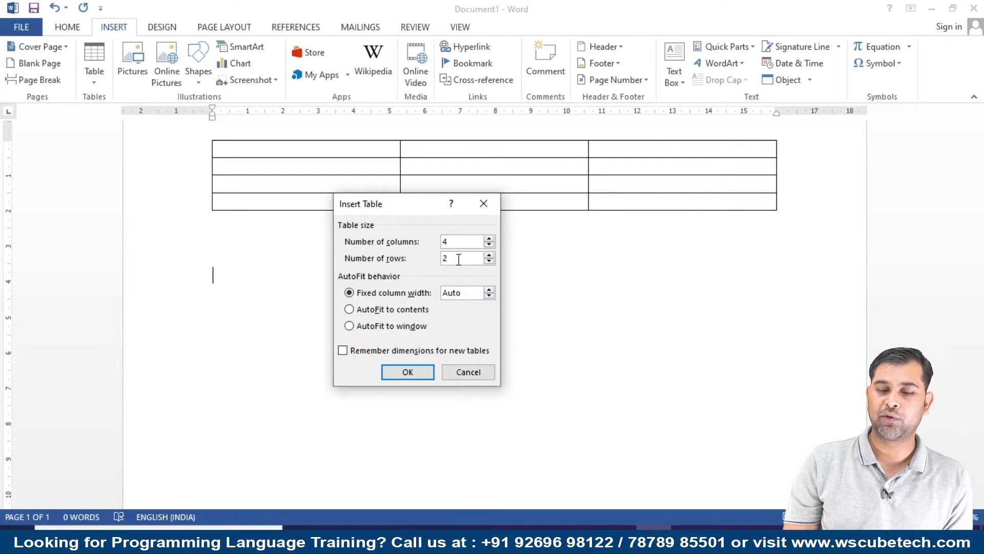
{"action": "key", "text": "BackSpace"}
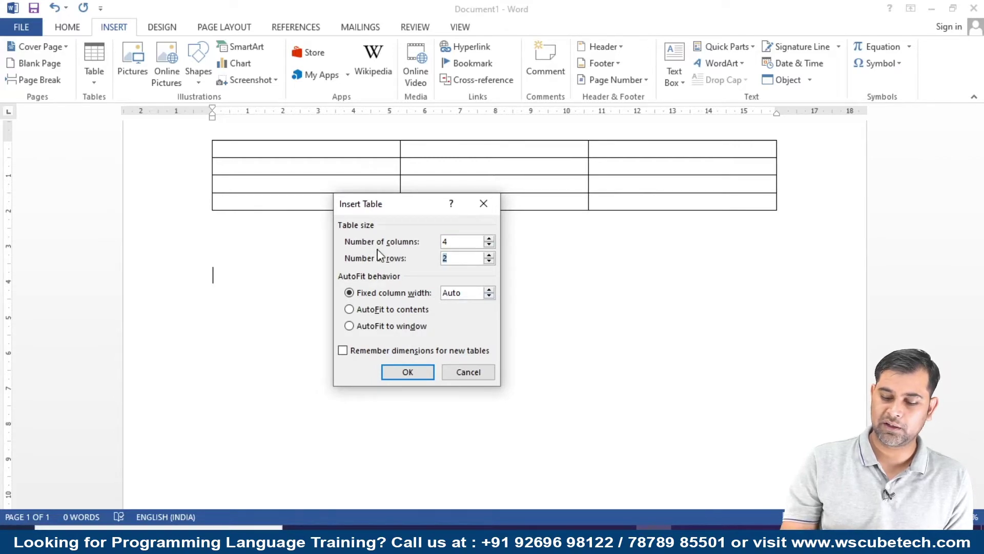
{"action": "type", "text": "10"}
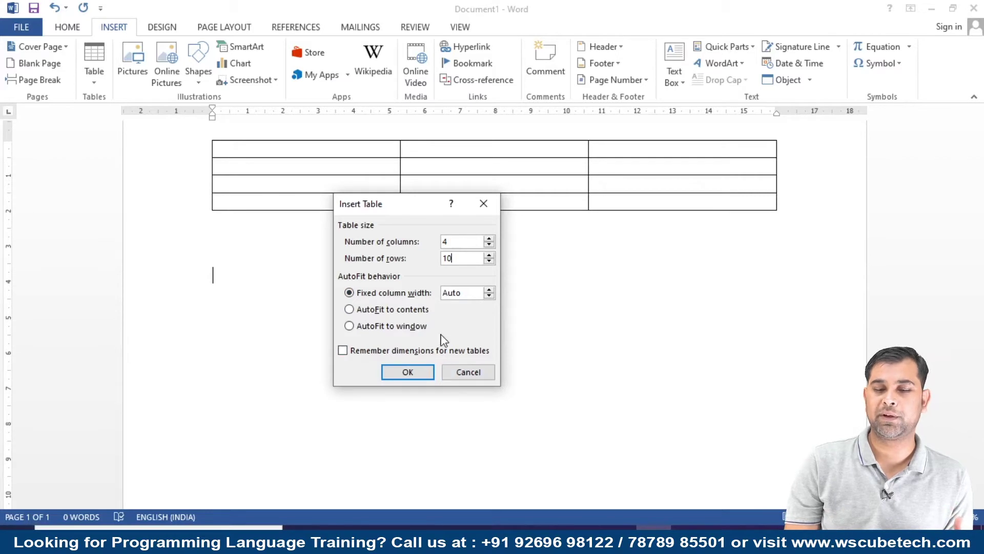
{"action": "left_click", "coordinate": [400, 313]}
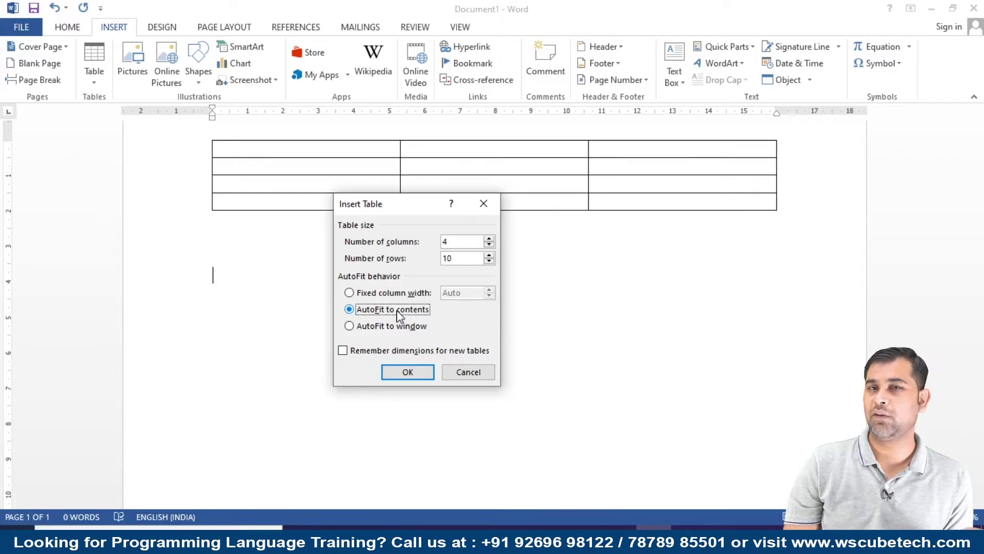
{"action": "left_click", "coordinate": [391, 331]}
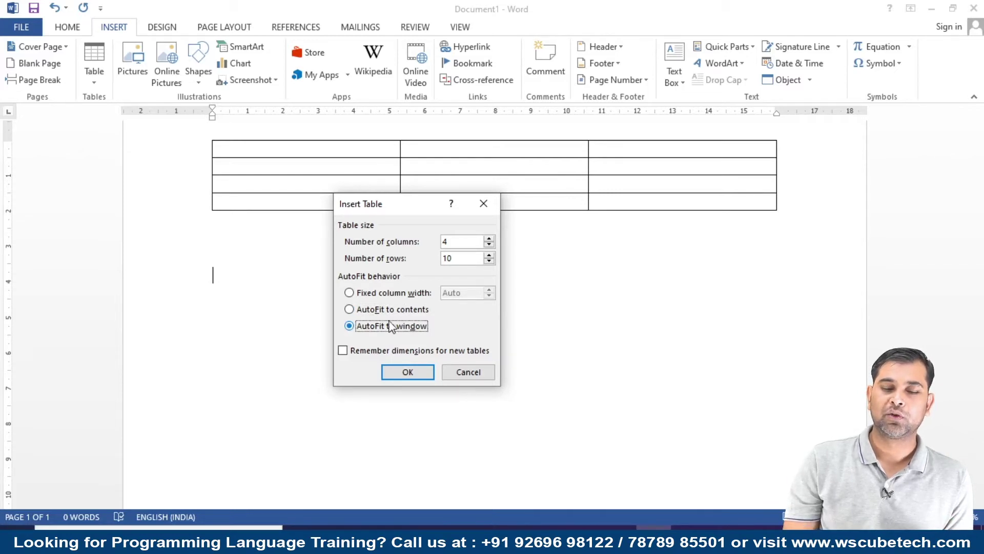
{"action": "left_click", "coordinate": [386, 295]}
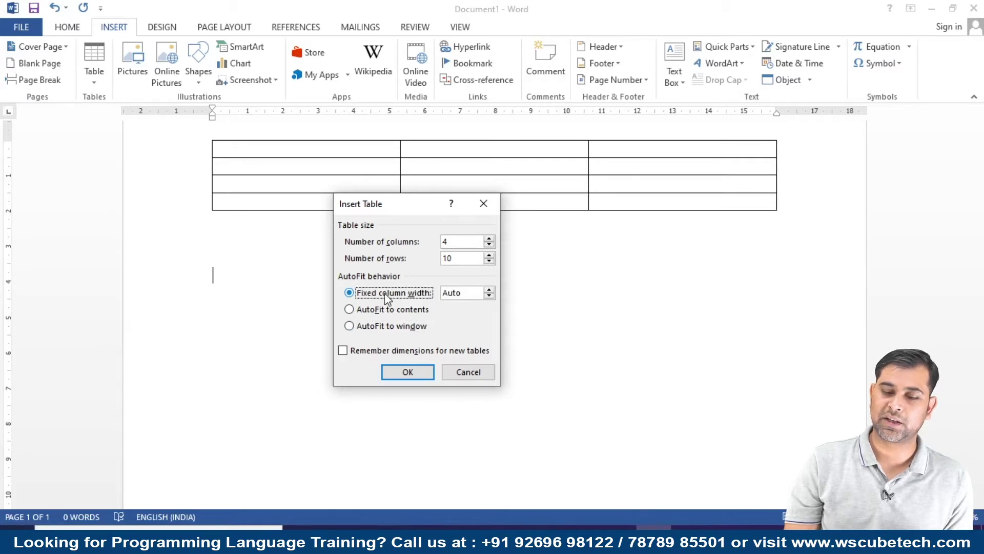
{"action": "left_click", "coordinate": [413, 373]}
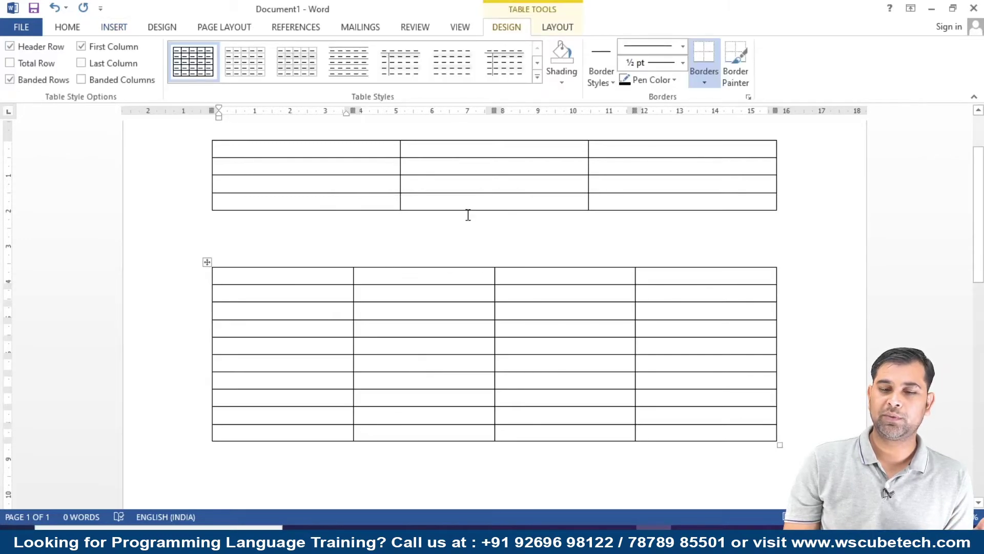
- Click into both tables and switch between the Table Design and Layout tabs, ending on Layout
{"action": "left_click", "coordinate": [559, 28]}
{"action": "left_click", "coordinate": [513, 29]}
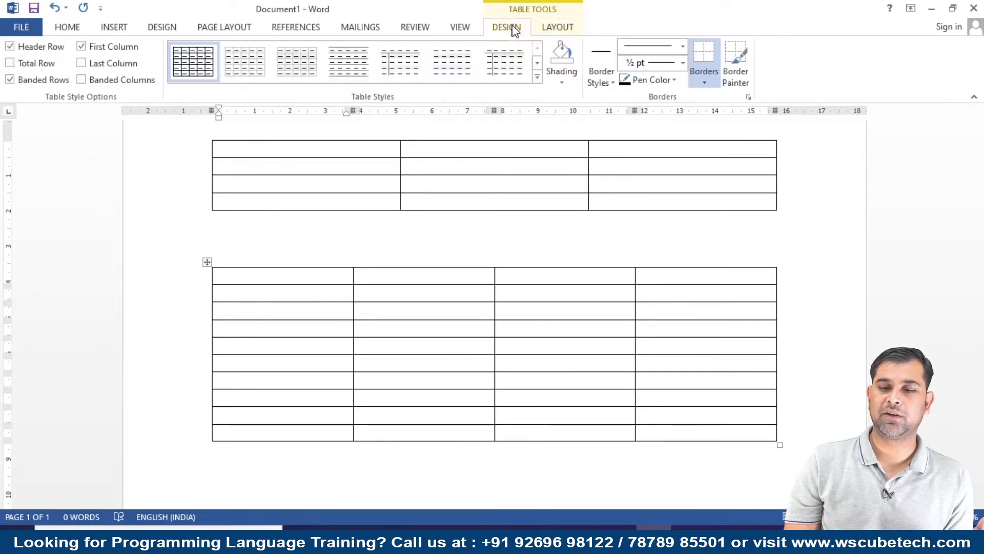
{"action": "left_click", "coordinate": [558, 27]}
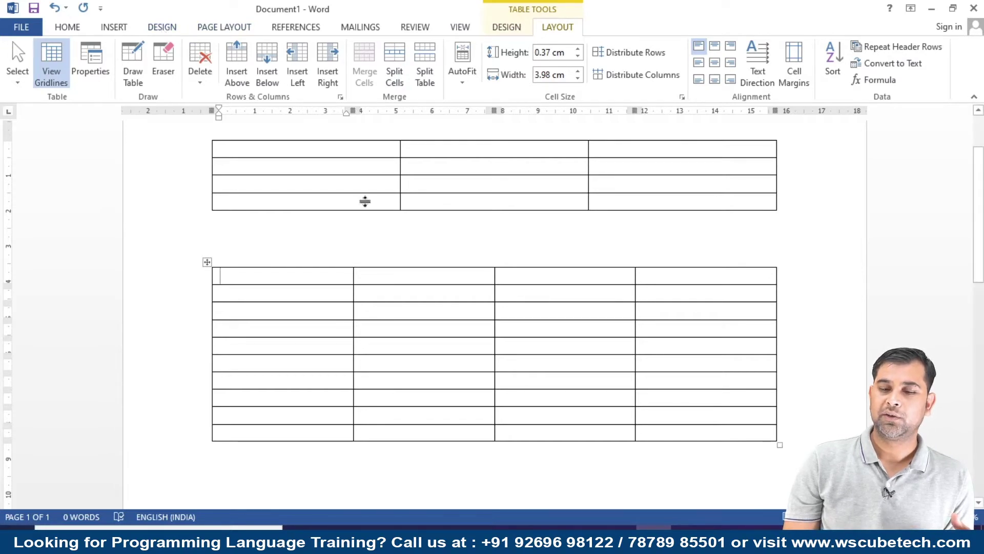
{"action": "left_click", "coordinate": [516, 30]}
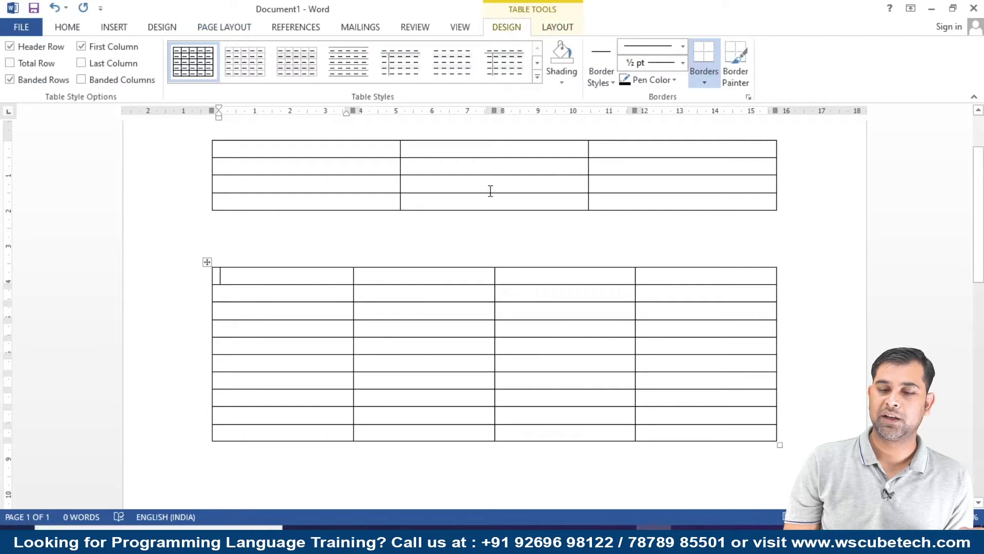
{"action": "left_click", "coordinate": [466, 229]}
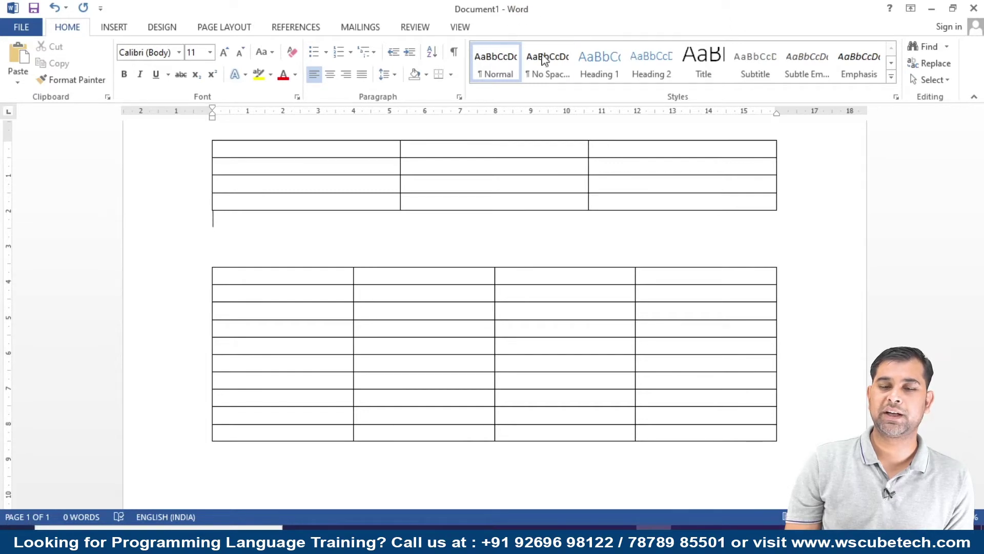
{"action": "left_click", "coordinate": [437, 166]}
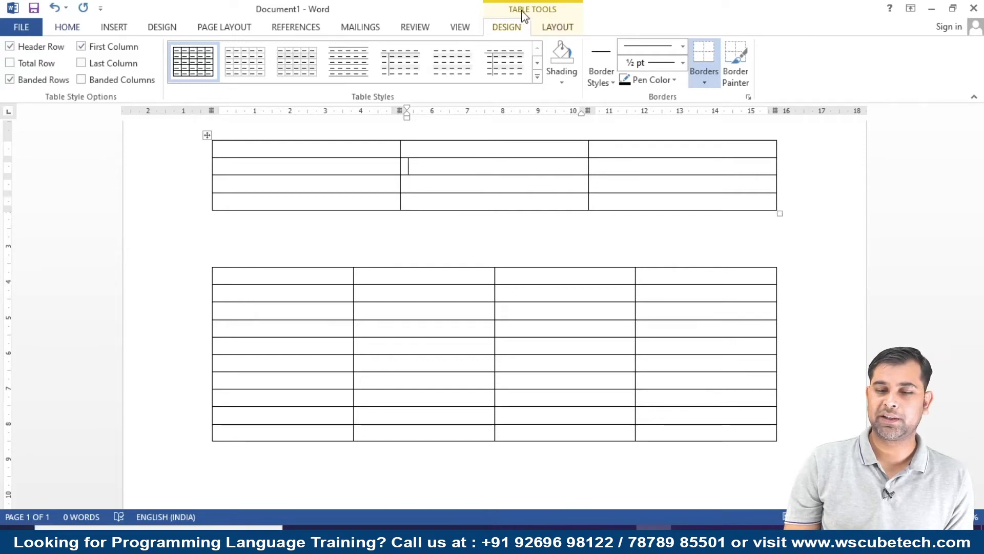
{"action": "left_click", "coordinate": [557, 27]}
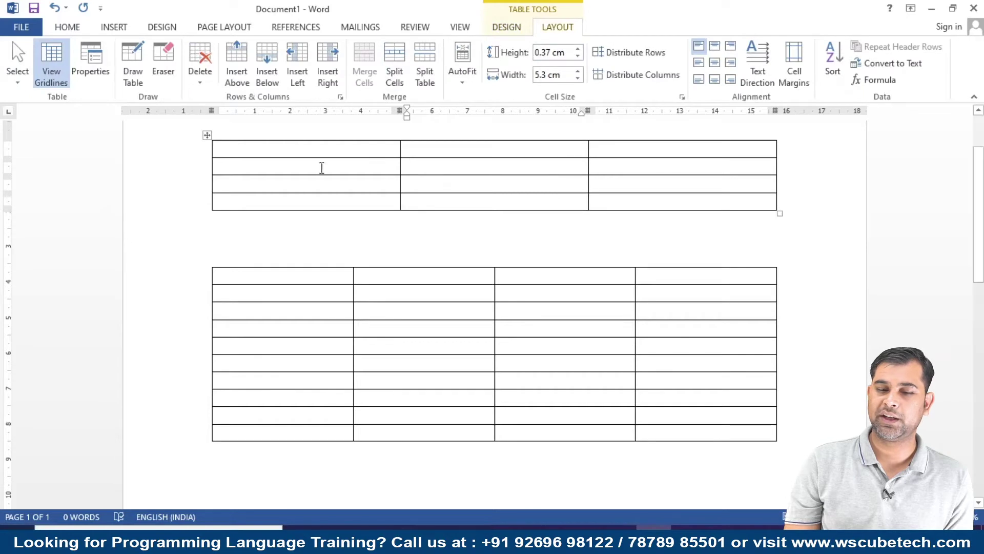
{"action": "left_click", "coordinate": [453, 152]}
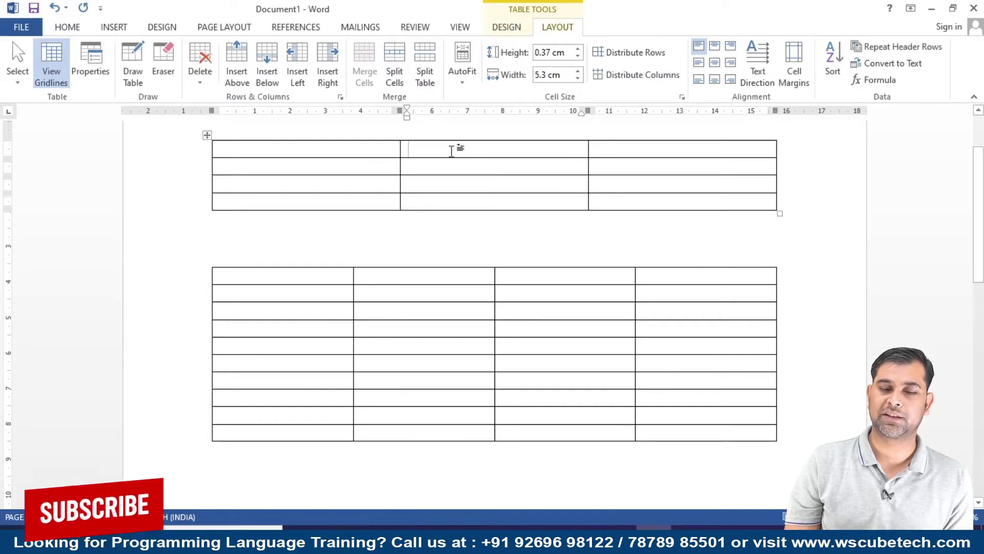
{"action": "left_click", "coordinate": [285, 294]}
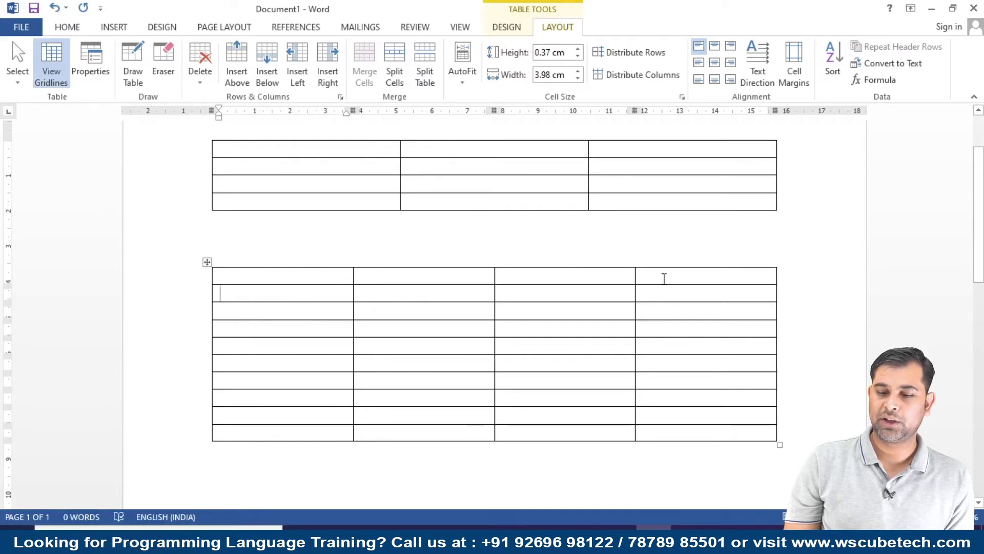
- Merge the top four cells of the lower table's last column into one tall cell
{"action": "left_click_drag", "start_coordinate": [664, 279], "coordinate": [668, 329]}
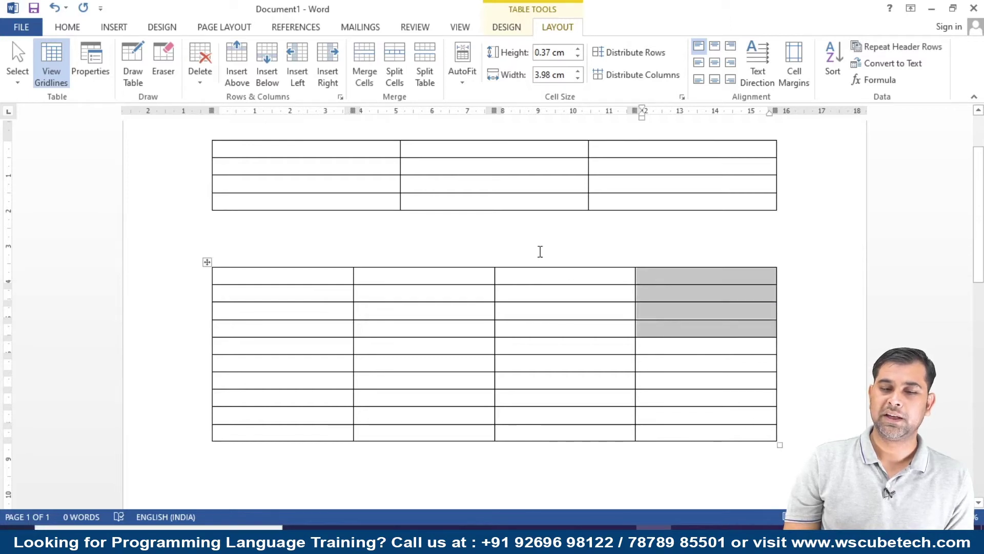
{"action": "left_click", "coordinate": [364, 57]}
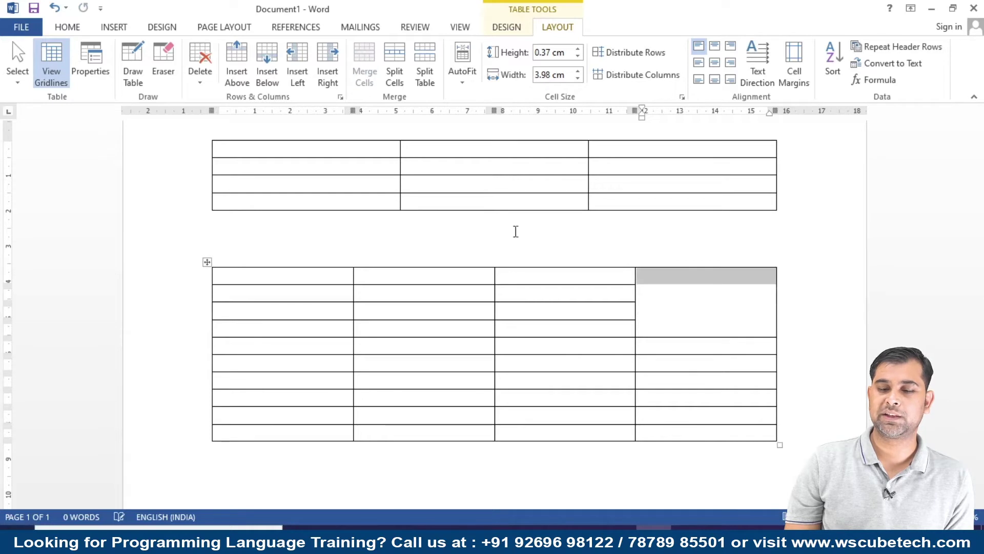
{"action": "left_click", "coordinate": [630, 329]}
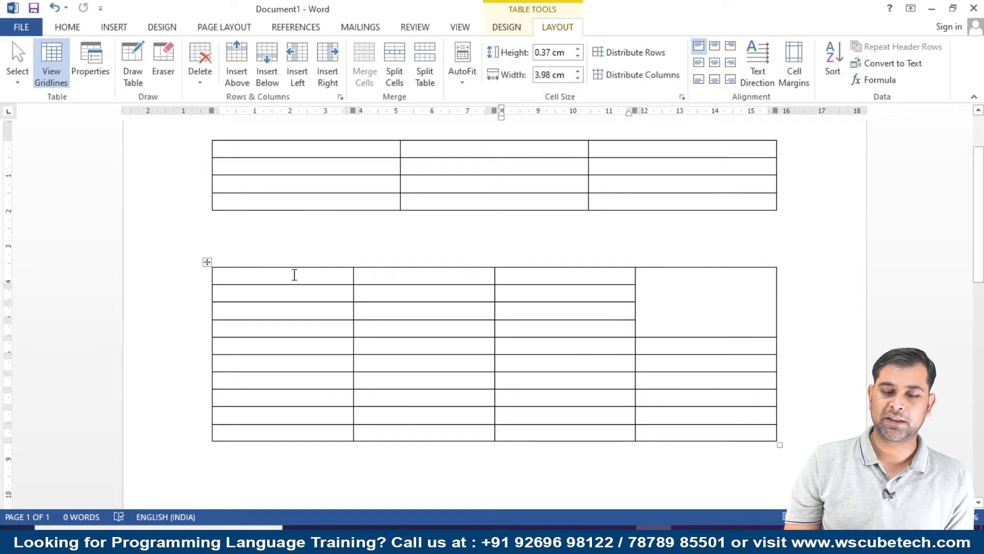
- Merge the lower table's first-row cells in the three left columns into one
{"action": "left_click_drag", "start_coordinate": [294, 274], "coordinate": [559, 281]}
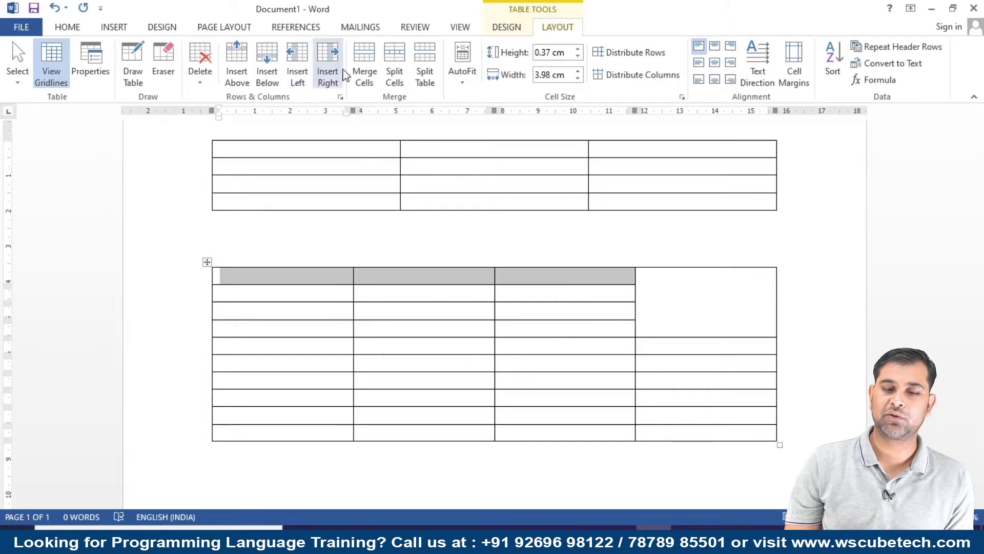
{"action": "left_click", "coordinate": [368, 60]}
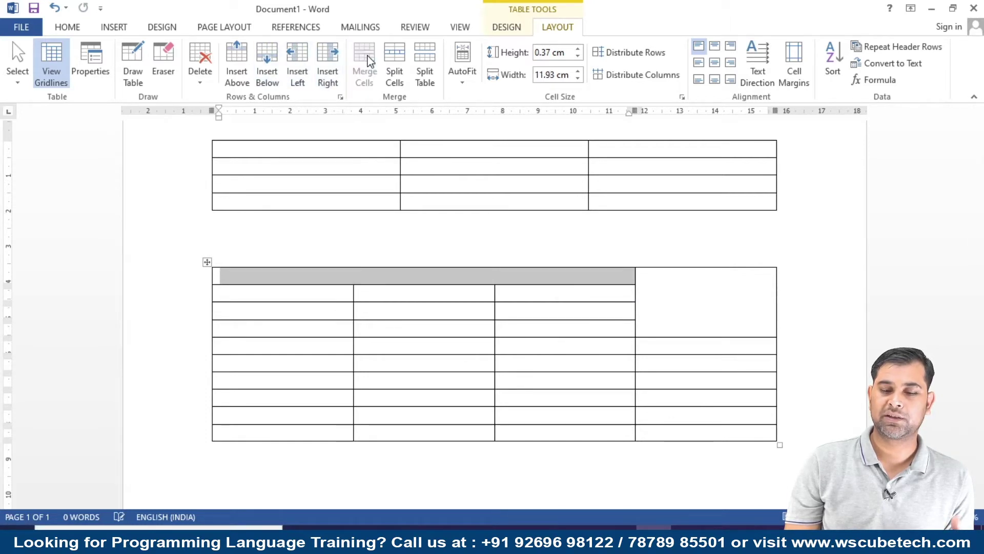
{"action": "left_click", "coordinate": [439, 331]}
{"action": "left_click", "coordinate": [371, 275]}
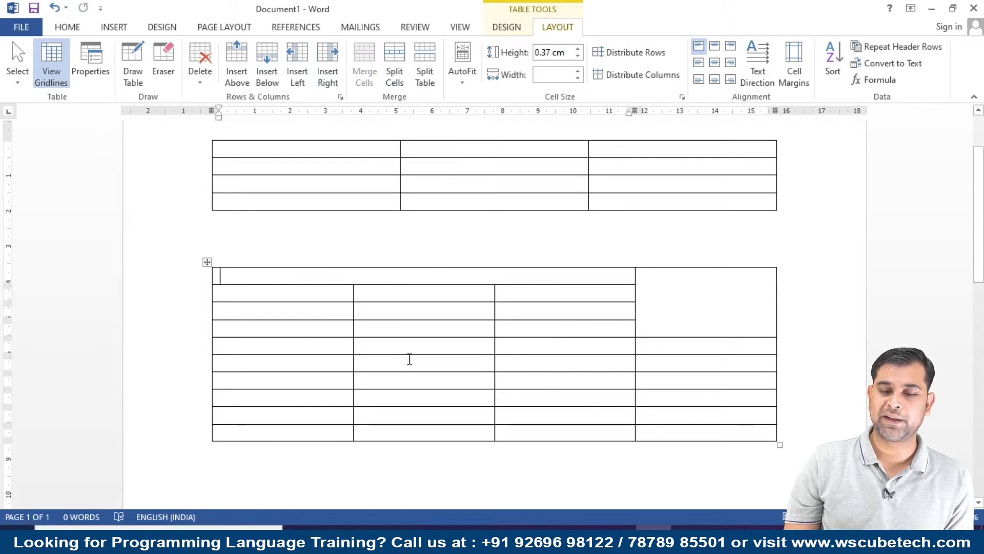
- Try selecting column 3 cells in rows 2–4 and rows 2–3 of the lower table, then clear the selection
{"action": "left_click", "coordinate": [701, 283]}
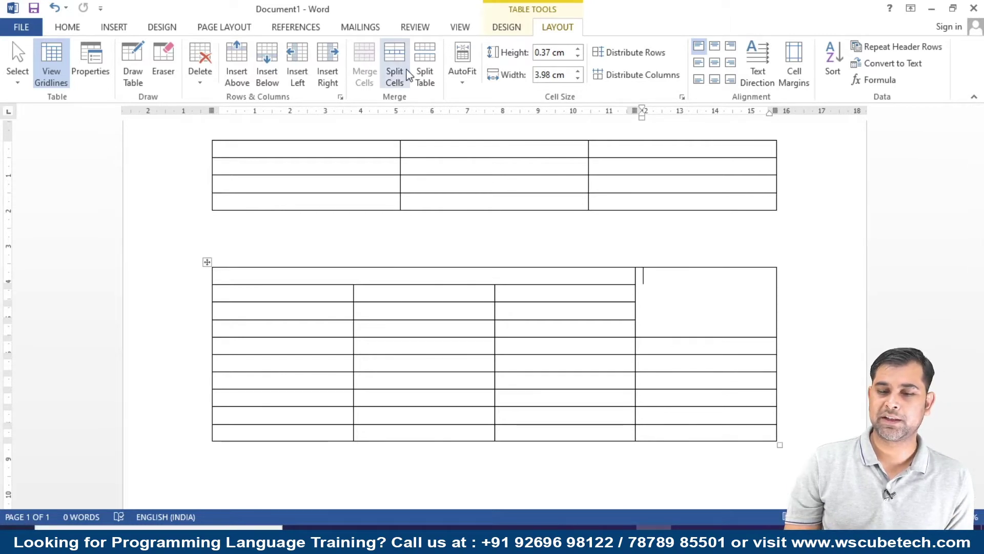
{"action": "left_click", "coordinate": [537, 295]}
{"action": "left_click_drag", "start_coordinate": [537, 295], "coordinate": [545, 335]}
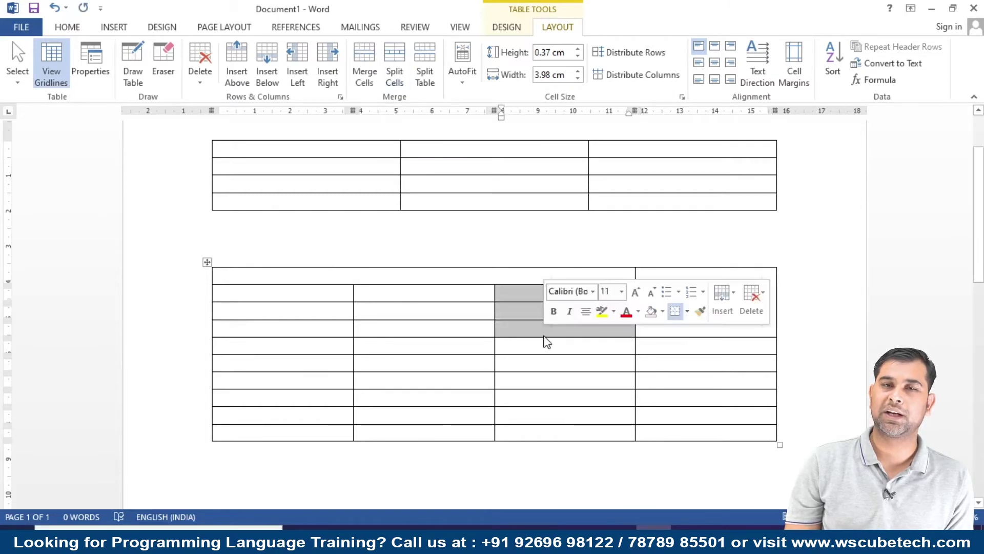
{"action": "left_click", "coordinate": [429, 330]}
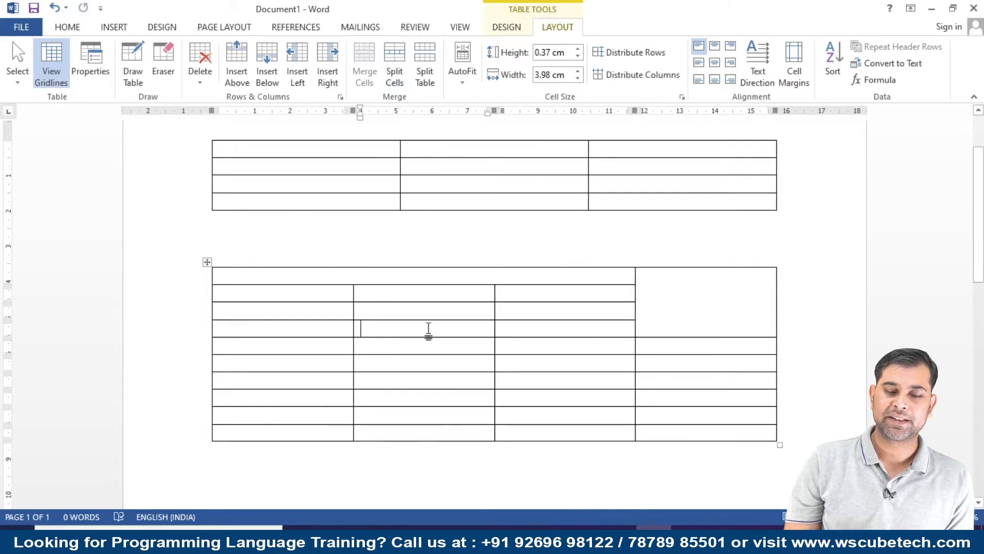
{"action": "left_click", "coordinate": [172, 293]}
{"action": "left_click", "coordinate": [170, 310]}
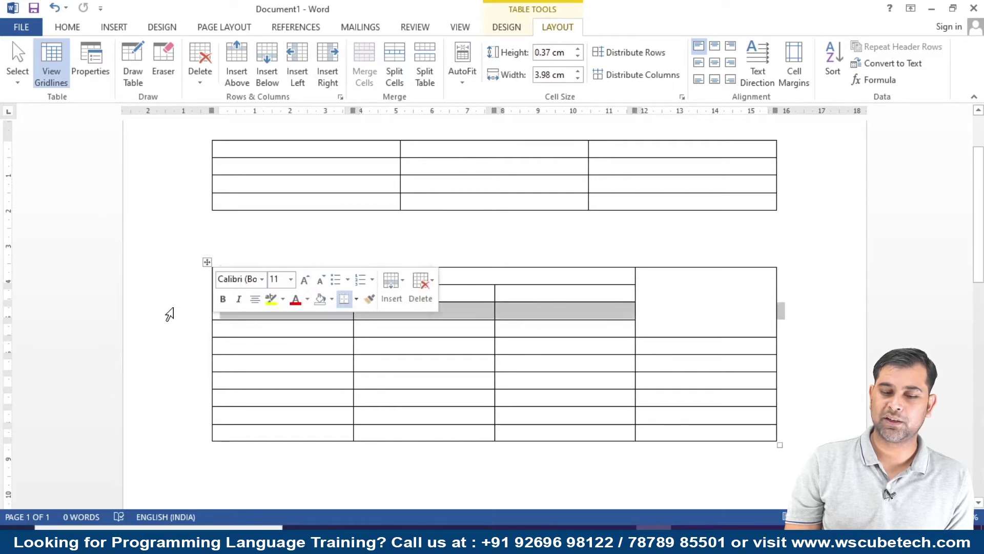
{"action": "left_click", "coordinate": [329, 246]}
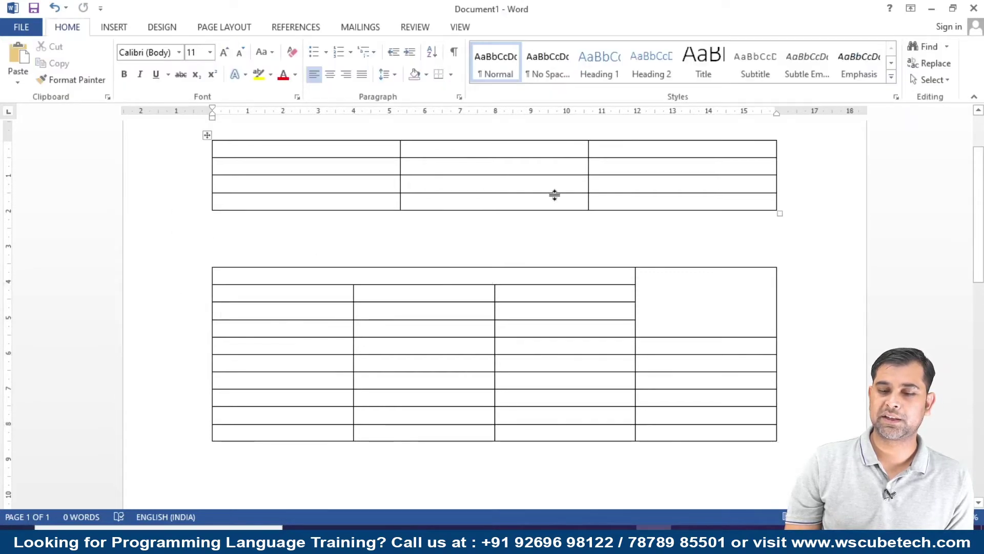
{"action": "left_click_drag", "start_coordinate": [661, 152], "coordinate": [672, 180]}
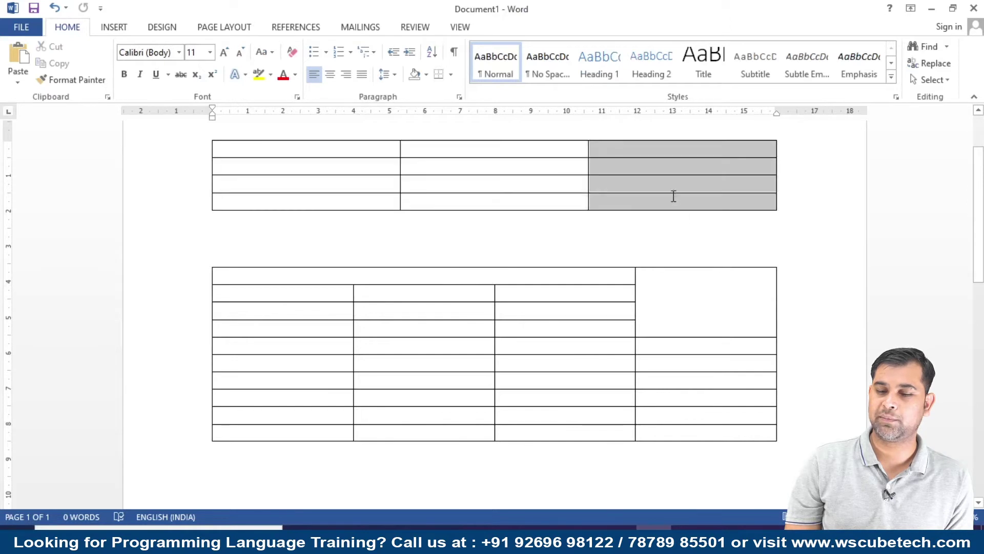
{"action": "left_click_drag", "start_coordinate": [521, 151], "coordinate": [527, 195]}
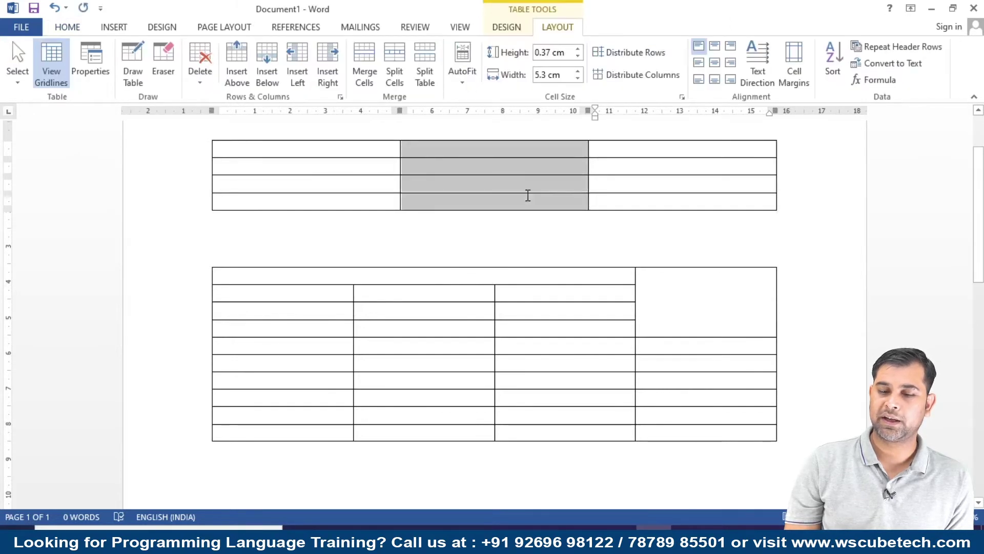
{"action": "mouse_move", "coordinate": [358, 155]}
{"action": "left_mouse_down"}
{"action": "mouse_move", "coordinate": [365, 202]}
{"action": "mouse_move", "coordinate": [703, 180]}
{"action": "left_mouse_up"}
{"action": "left_click", "coordinate": [443, 185]}
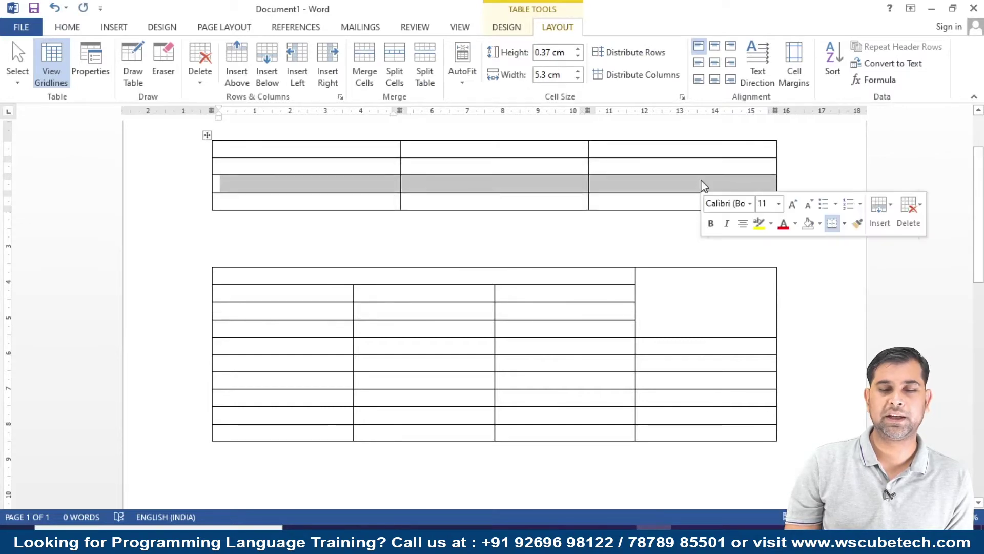
{"action": "left_click", "coordinate": [554, 153]}
{"action": "left_click", "coordinate": [510, 167]}
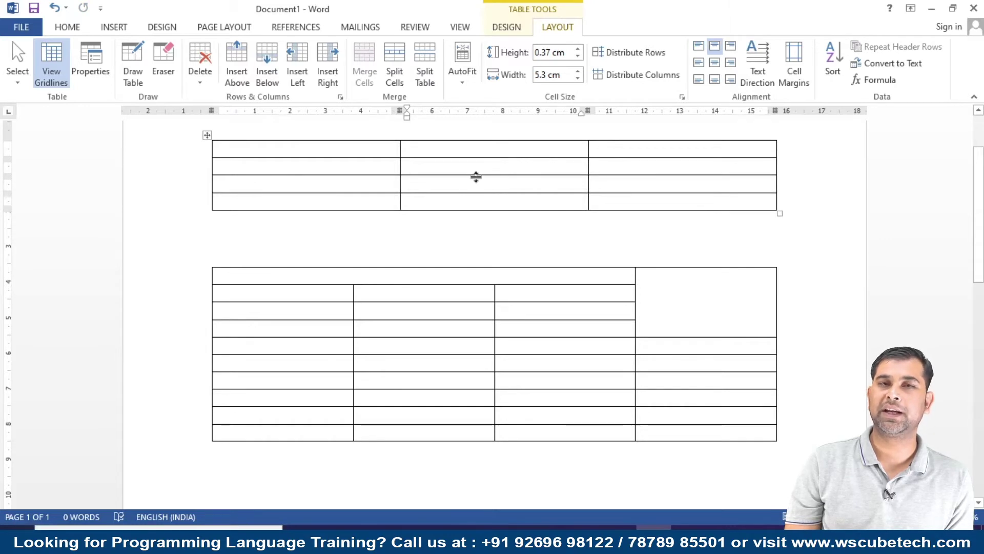
{"action": "key", "text": "ctrl+z"}
{"action": "left_click", "coordinate": [694, 285]}
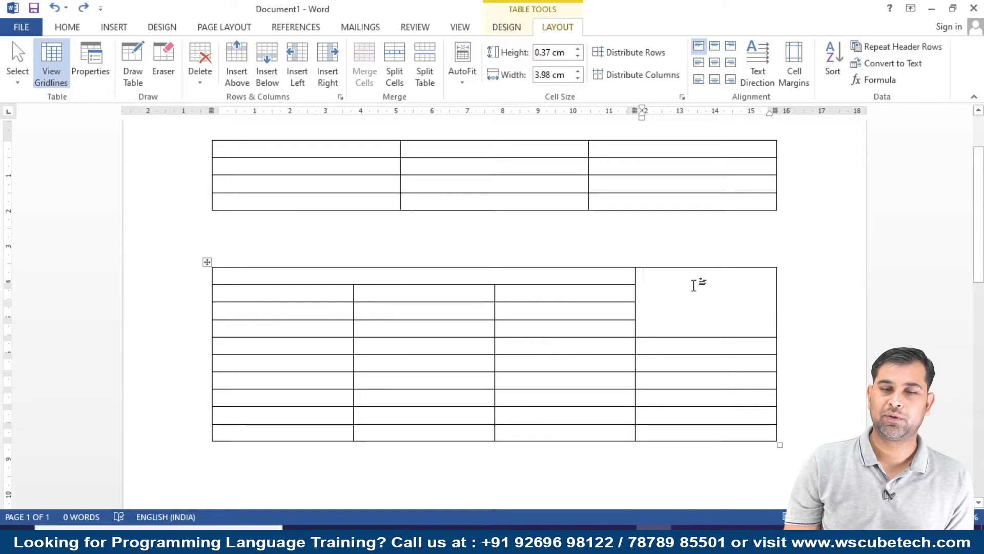
- Split the lower table's tall right cell into 2 columns and 1 row
{"action": "left_click", "coordinate": [391, 59]}
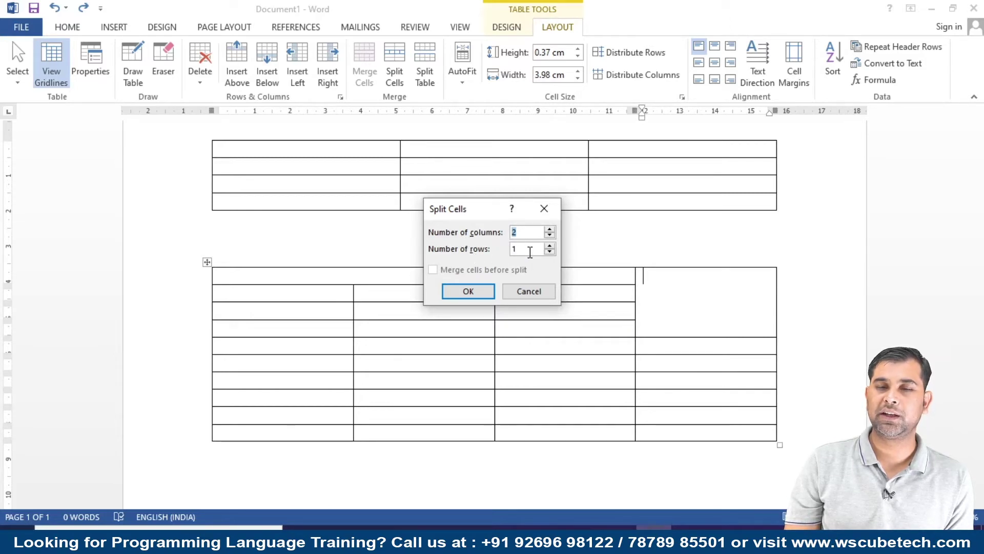
{"action": "left_click", "coordinate": [468, 292]}
{"action": "left_click", "coordinate": [671, 312]}
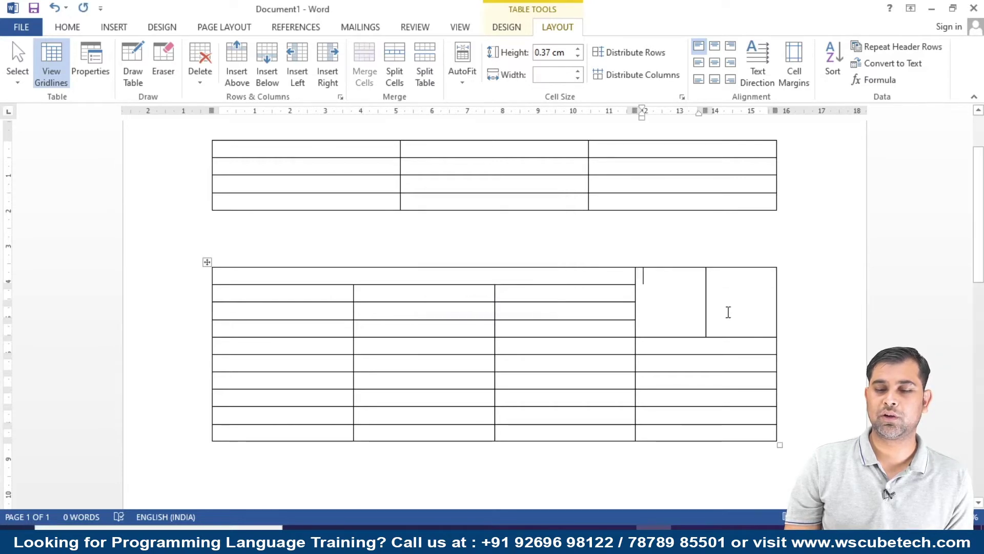
{"action": "left_click", "coordinate": [741, 310]}
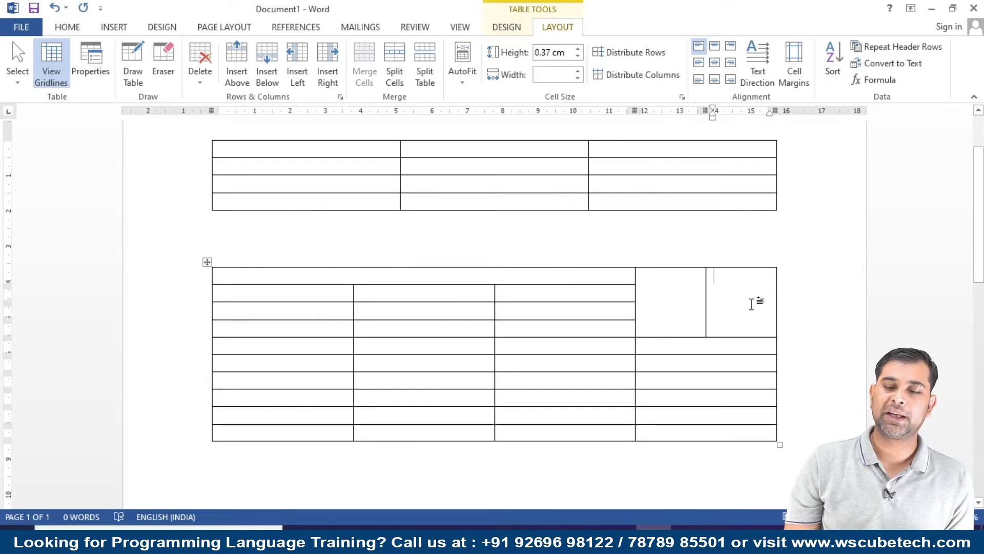
- Merge the top table's middle-column cells in rows 1–3 and split the right column's row-2 cell into two
{"action": "left_click_drag", "start_coordinate": [456, 149], "coordinate": [459, 184]}
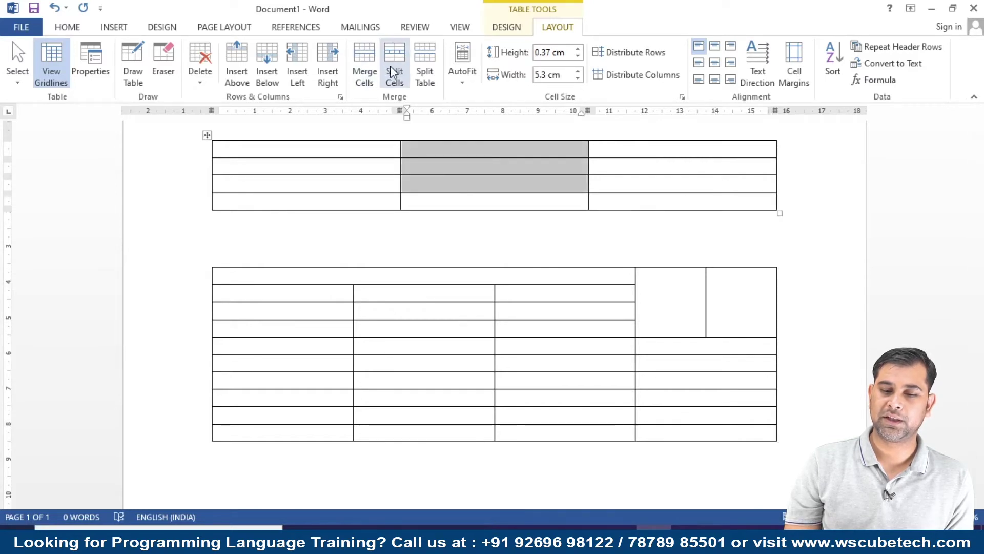
{"action": "left_click", "coordinate": [368, 61]}
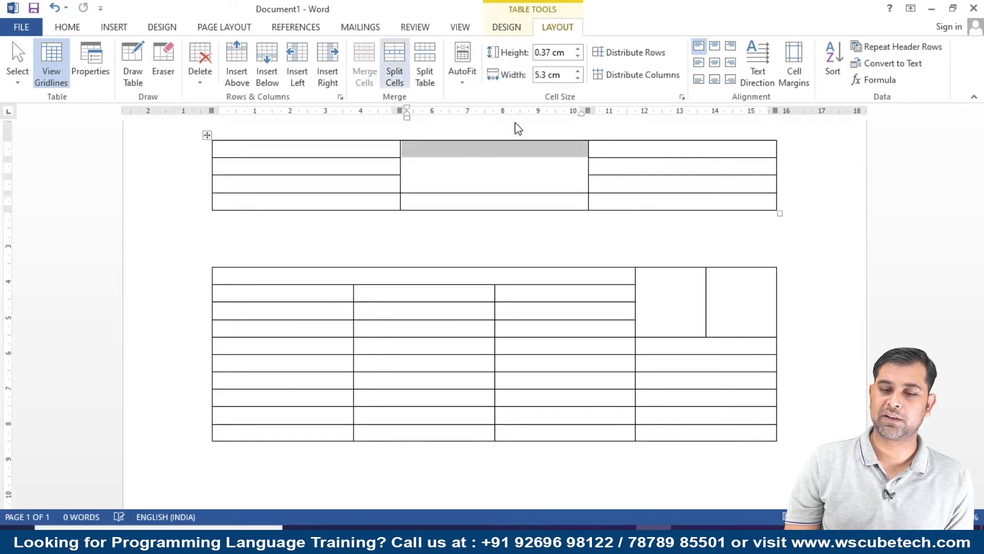
{"action": "left_click", "coordinate": [635, 165]}
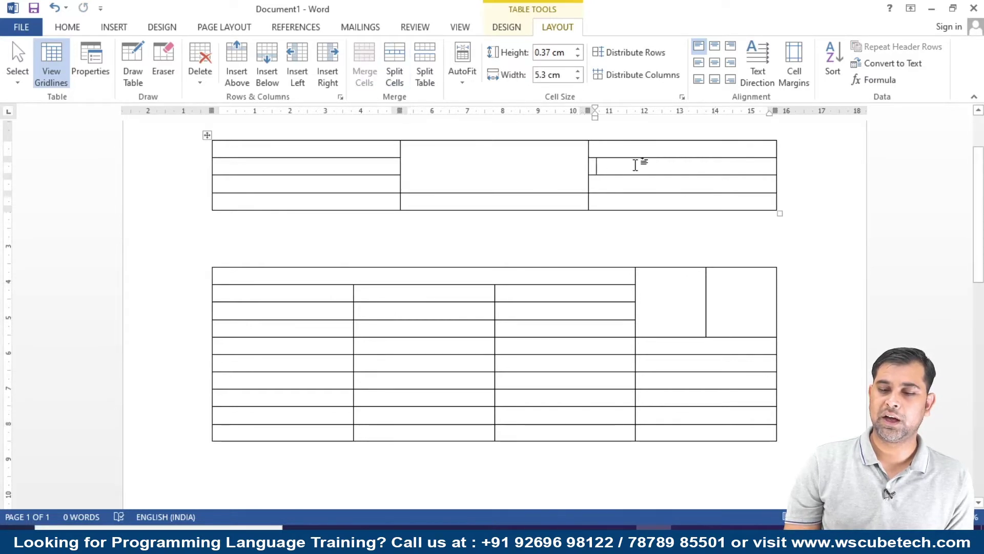
{"action": "left_click", "coordinate": [392, 57]}
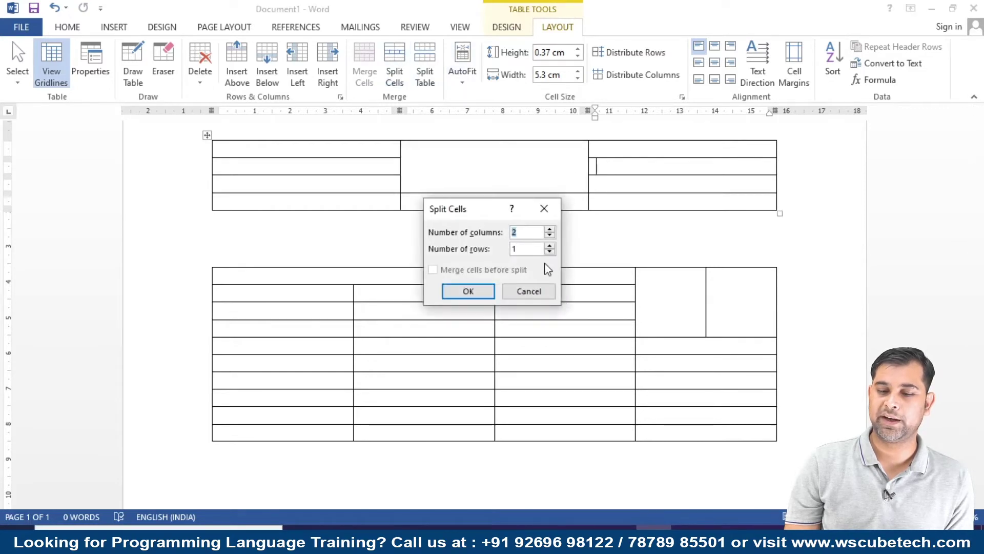
{"action": "left_click", "coordinate": [477, 289]}
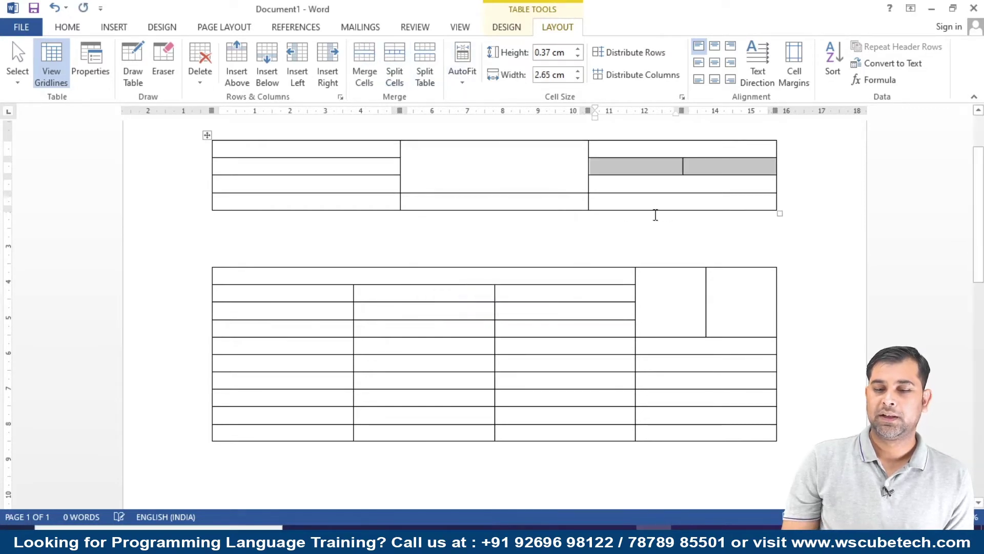
{"action": "left_click", "coordinate": [645, 203]}
{"action": "left_click_drag", "start_coordinate": [656, 171], "coordinate": [726, 169]}
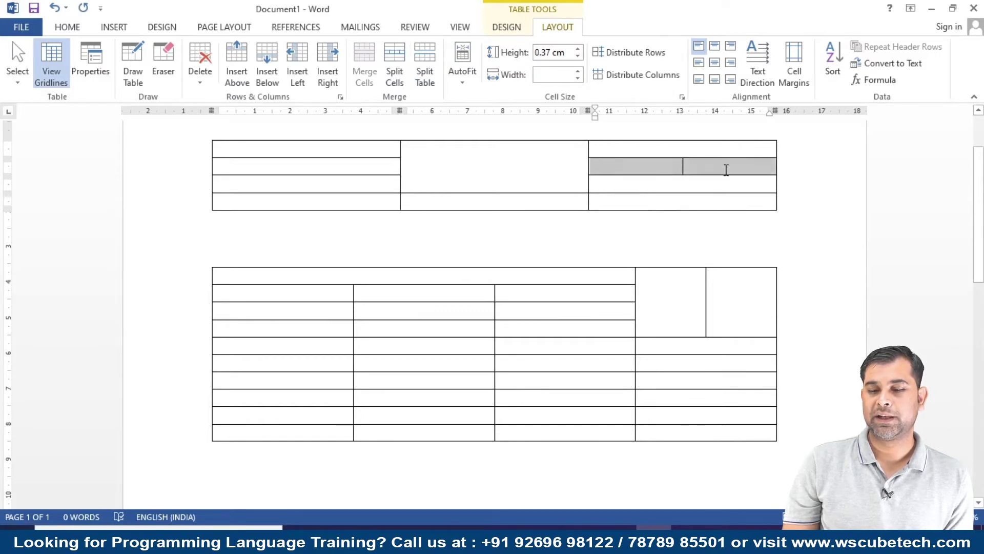
{"action": "left_click", "coordinate": [518, 166]}
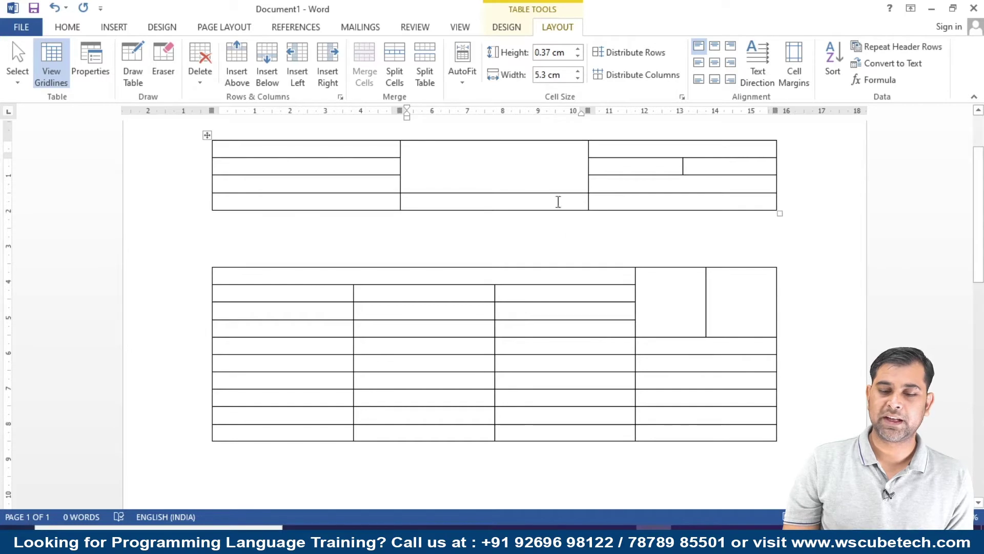
{"action": "left_click", "coordinate": [578, 362]}
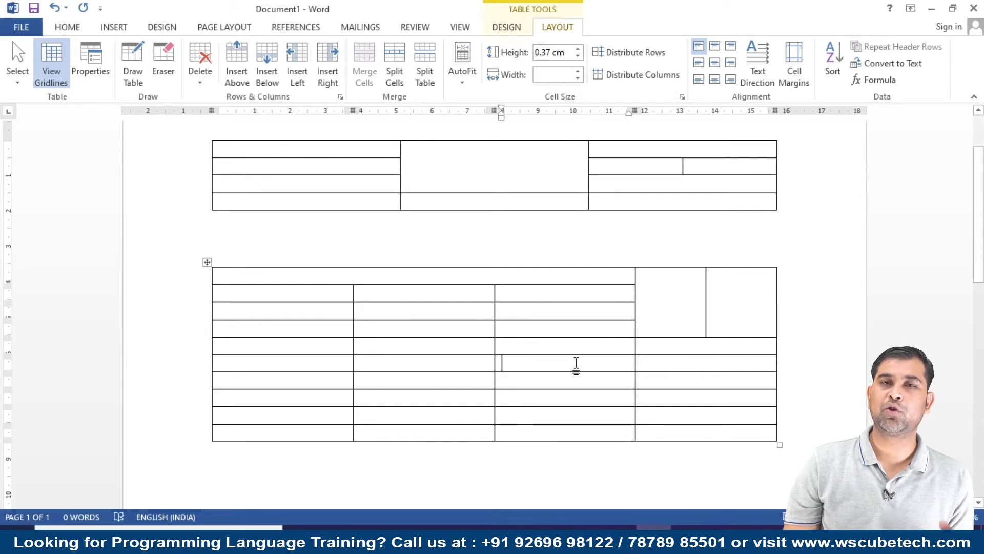
{"action": "left_click", "coordinate": [423, 66]}
{"action": "left_click", "coordinate": [306, 316]}
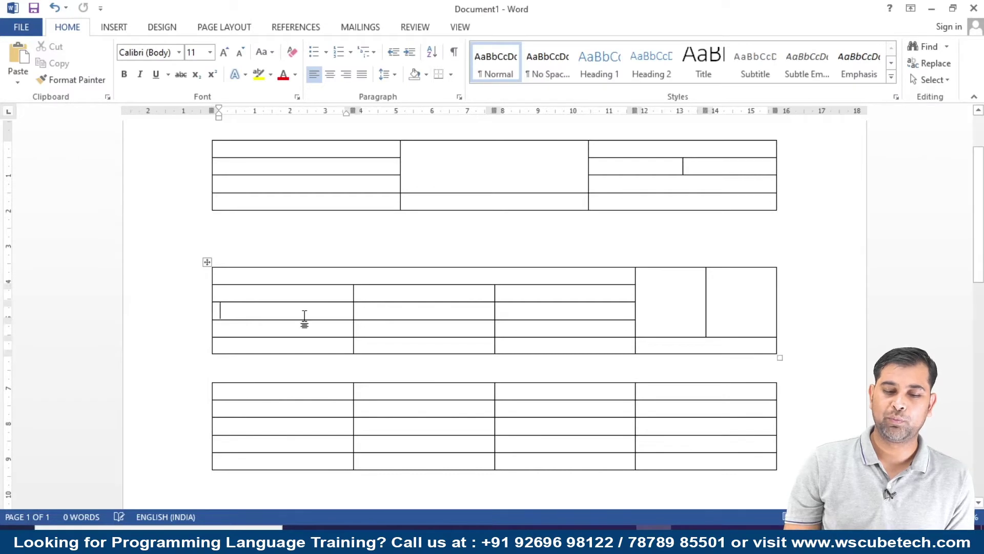
{"action": "left_click", "coordinate": [312, 416]}
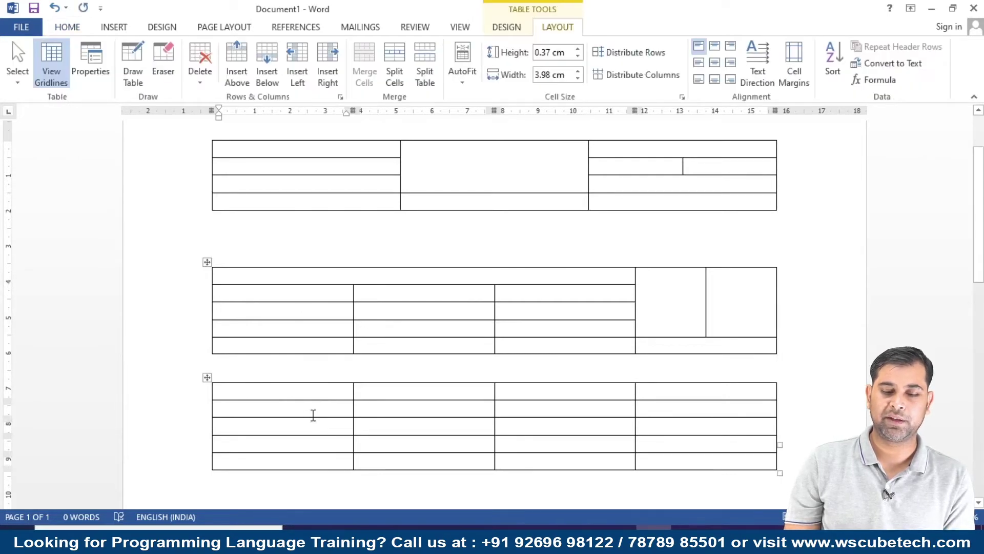
{"action": "key", "text": "ctrl+z"}
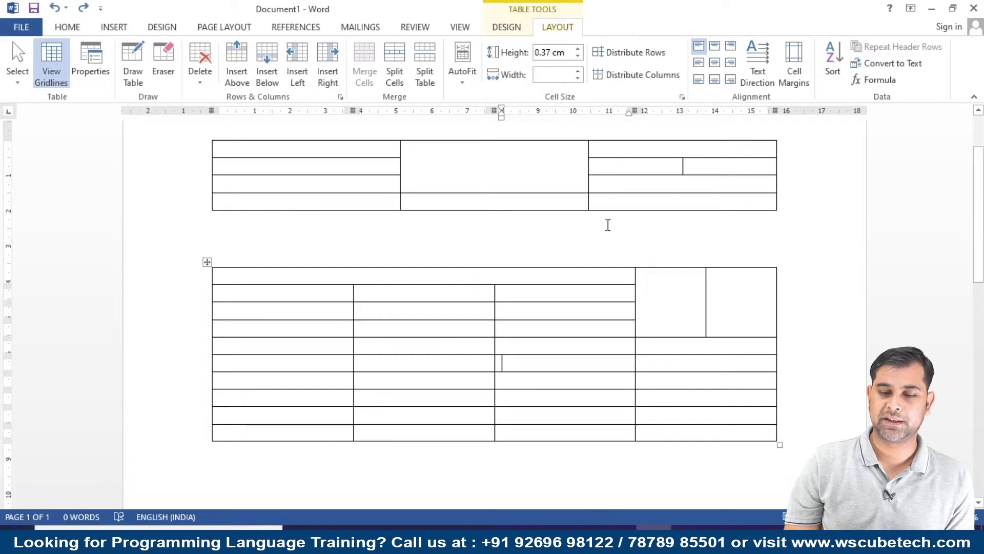
{"action": "left_click", "coordinate": [699, 201]}
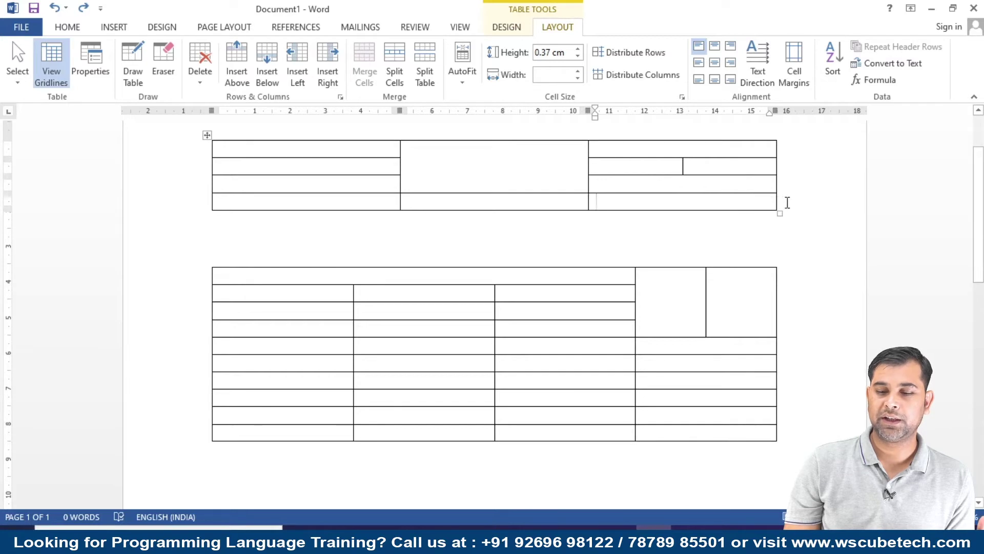
{"action": "mouse_move", "coordinate": [655, 201]}
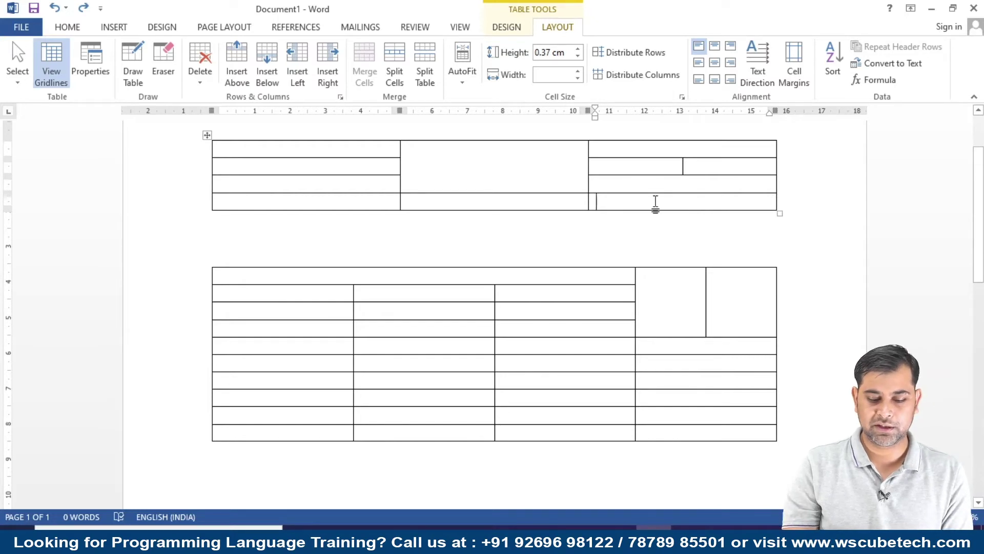
- Type Vinay and Tushar into the top table's third column, adding rows with Tab
{"action": "type", "text": "Vi"}
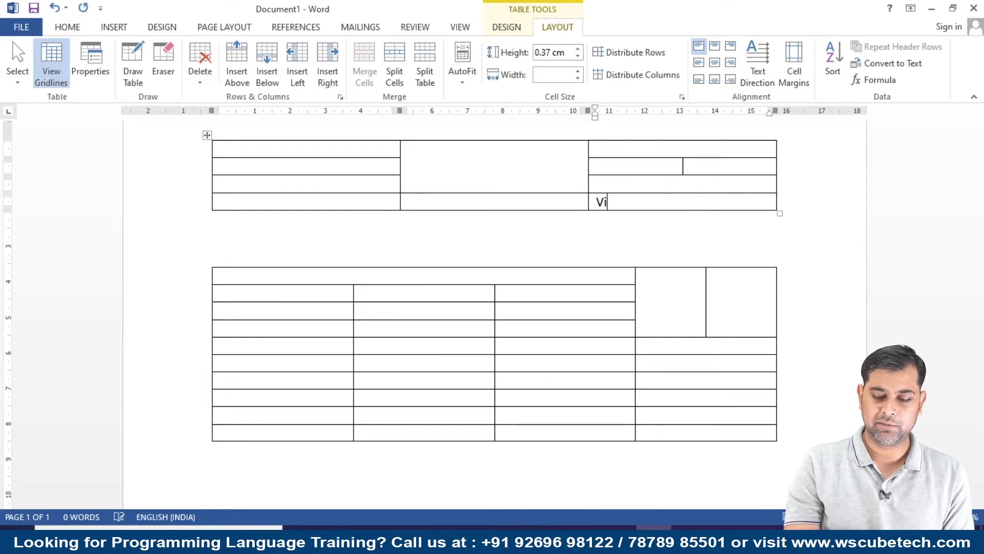
{"action": "type", "text": "nay"}
{"action": "key", "text": "Tab"}
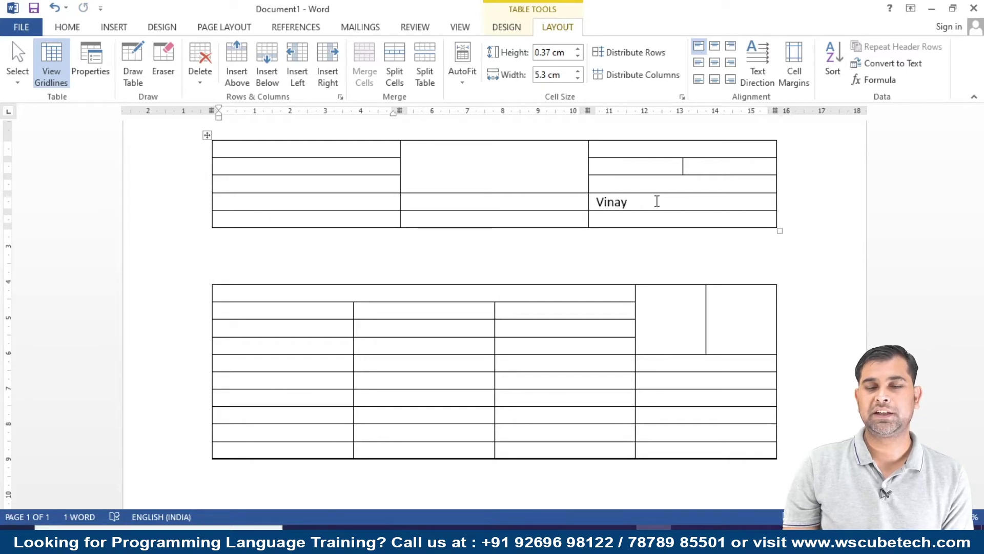
{"action": "key", "text": "Tab"}
{"action": "key", "text": "Tab"}
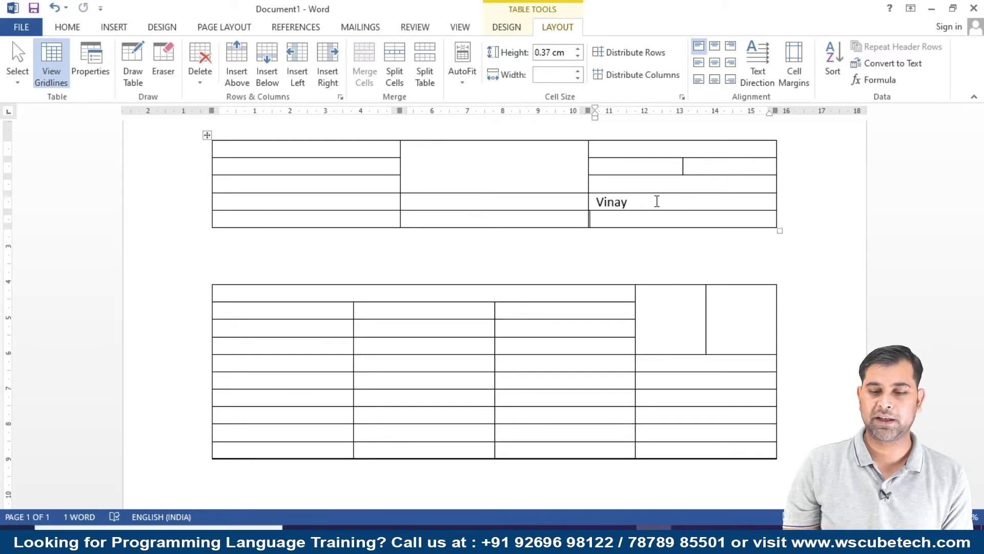
{"action": "type", "text": "Tu"}
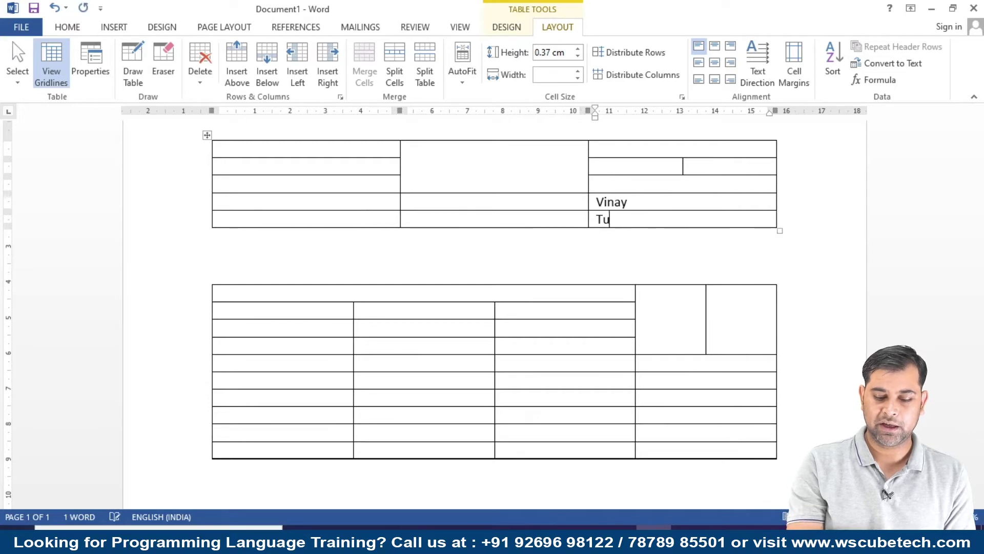
{"action": "type", "text": "shar"}
{"action": "key", "text": "Tab"}
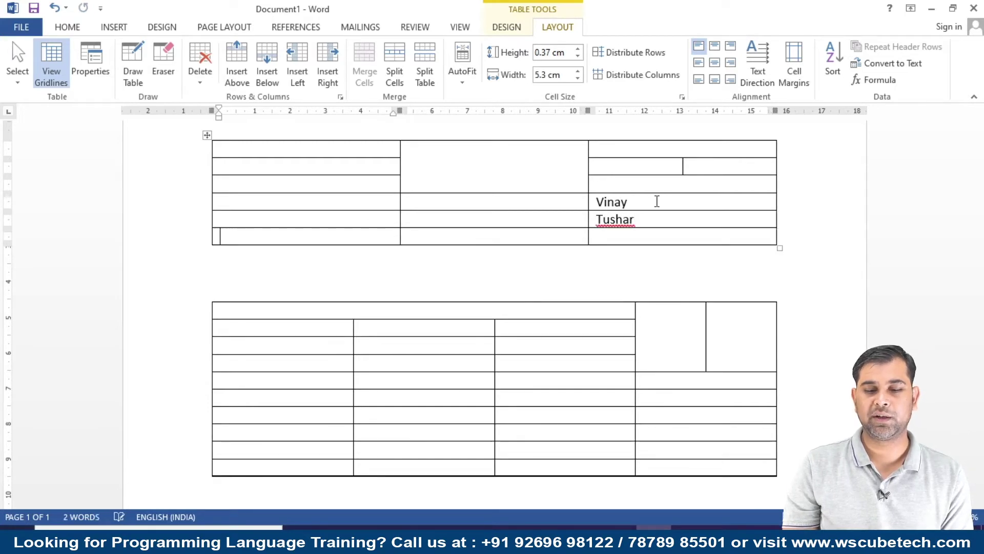
{"action": "key", "text": "Tab"}
{"action": "key", "text": "Tab"}
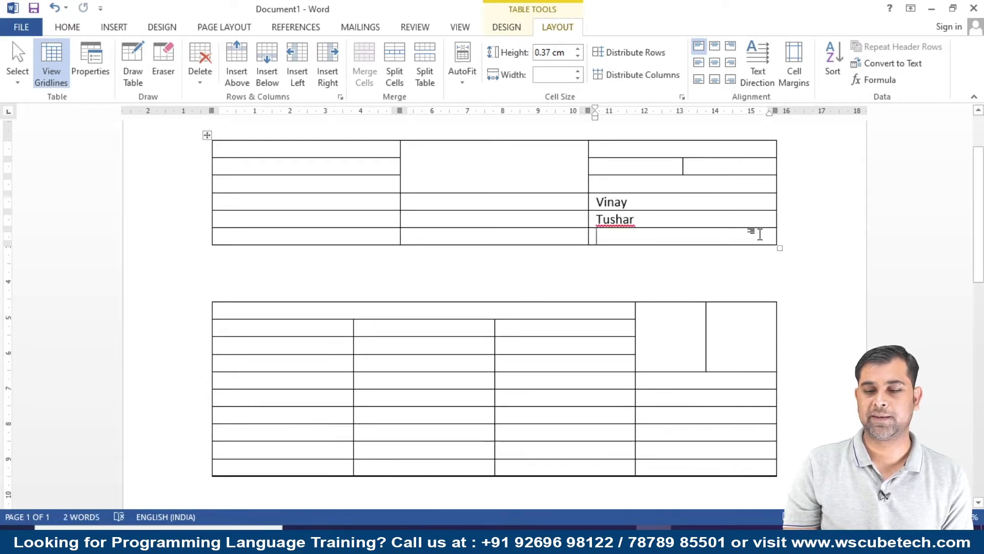
- Insert an empty row directly below the Vinay row
{"action": "left_click", "coordinate": [789, 219]}
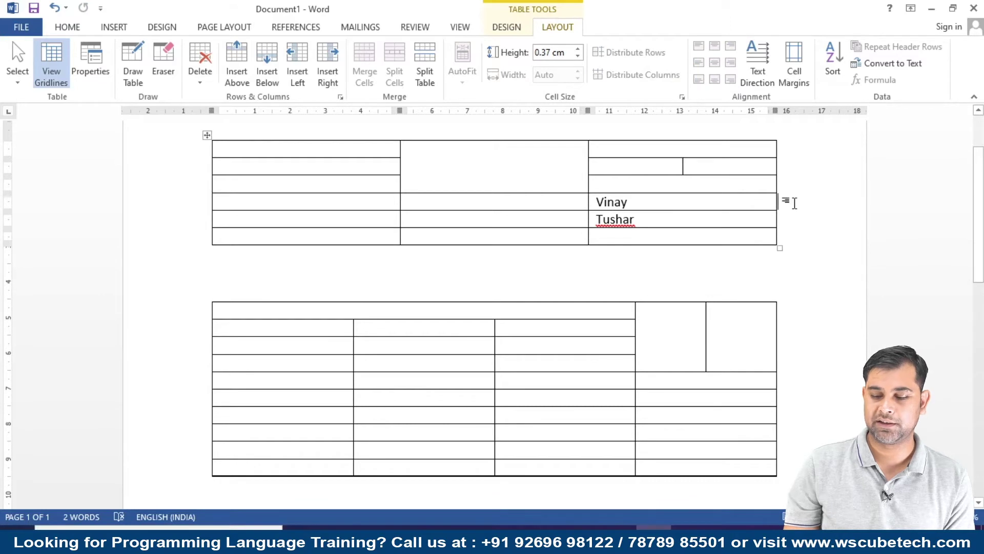
{"action": "key", "text": "Return"}
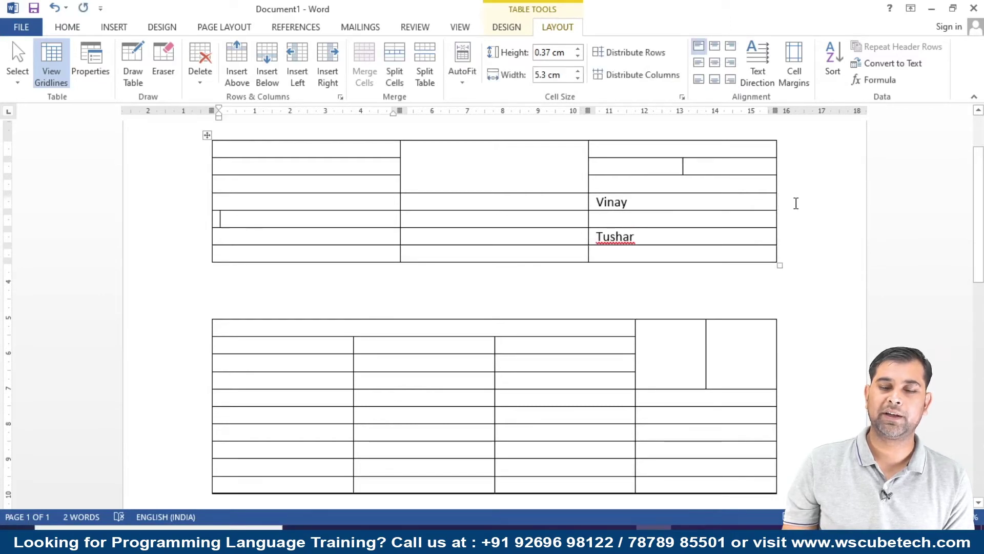
{"action": "left_click", "coordinate": [674, 218]}
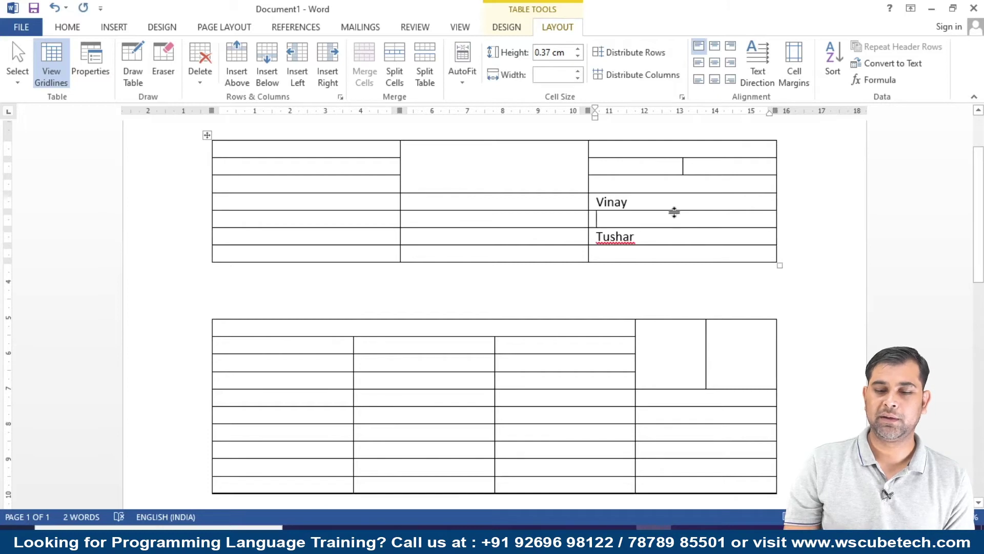
{"action": "key", "text": "ctrl+z"}
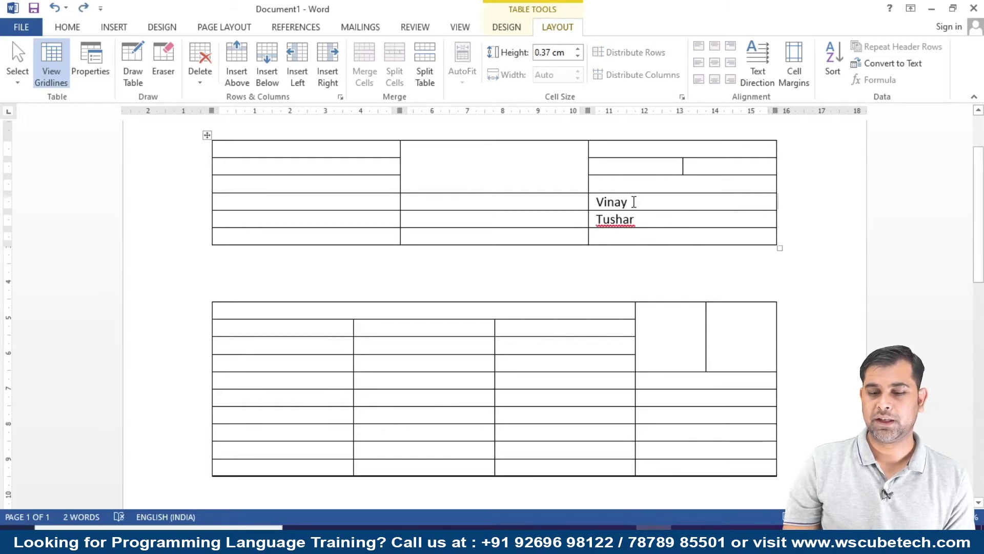
{"action": "left_click", "coordinate": [634, 202]}
{"action": "left_click", "coordinate": [788, 205]}
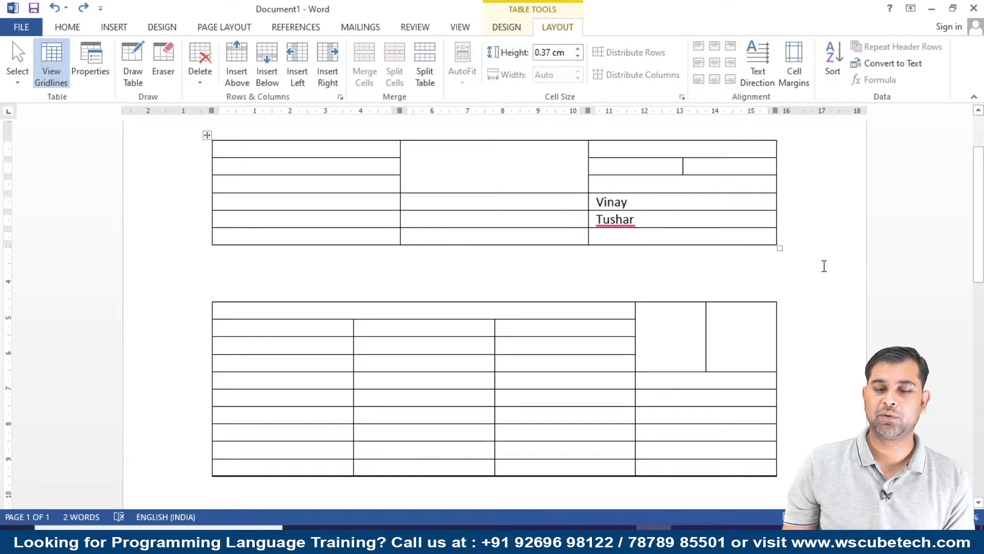
{"action": "key", "text": "Return"}
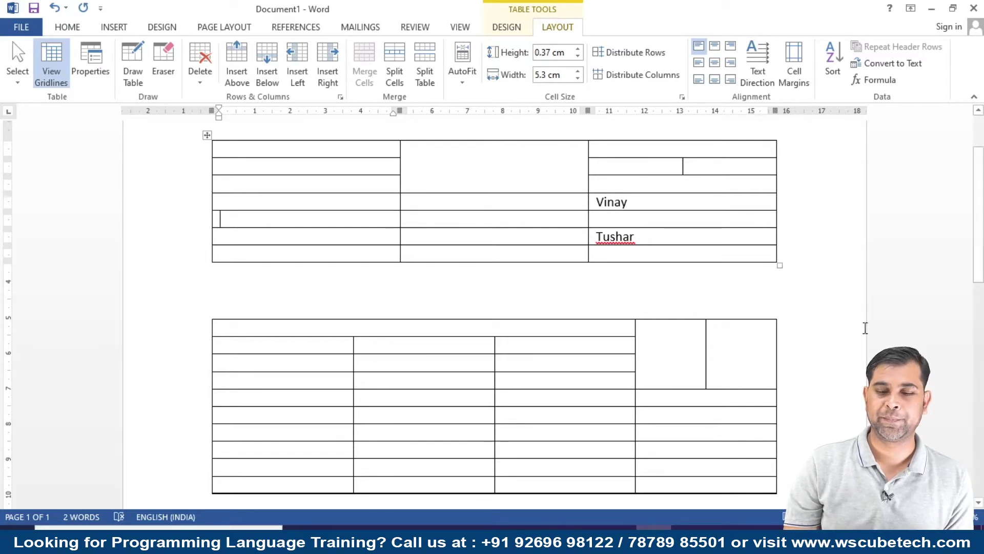
- Insert an empty row above the Vinay row
{"action": "left_click", "coordinate": [613, 222]}
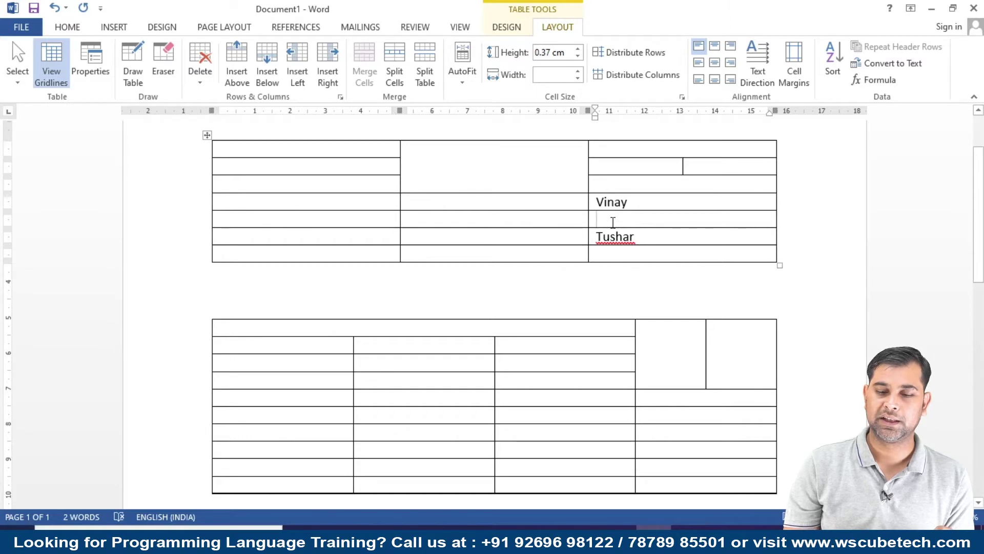
{"action": "left_click", "coordinate": [424, 338]}
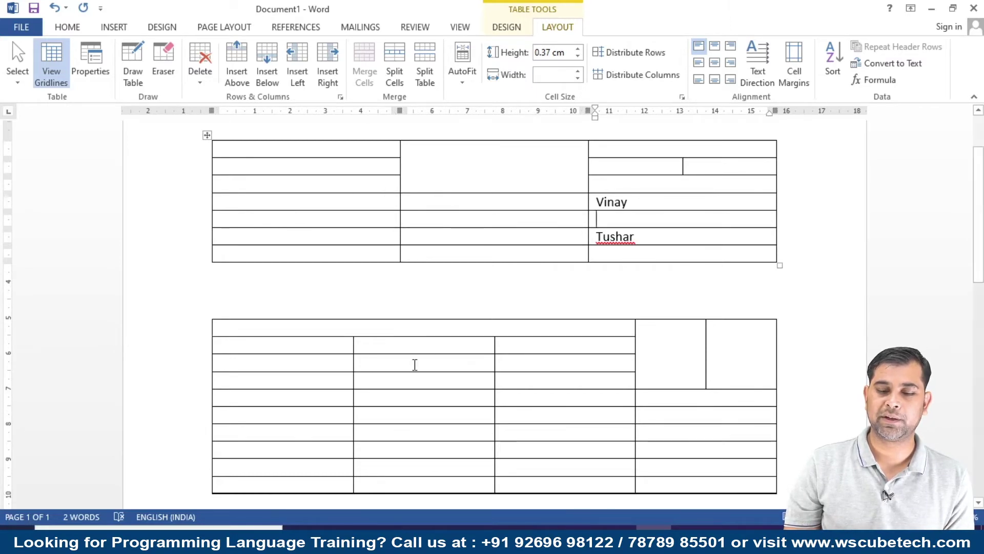
{"action": "double_click", "coordinate": [616, 204]}
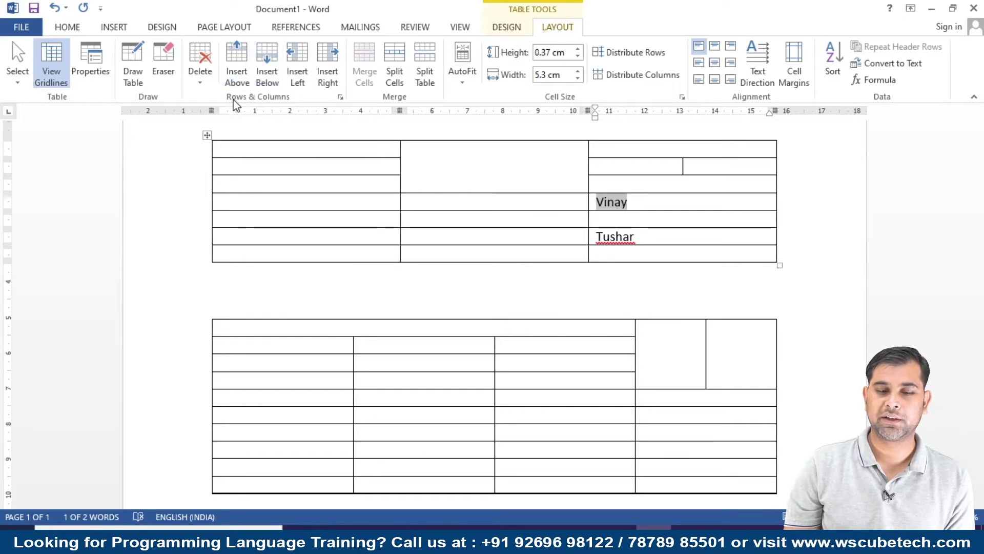
{"action": "left_click", "coordinate": [241, 65]}
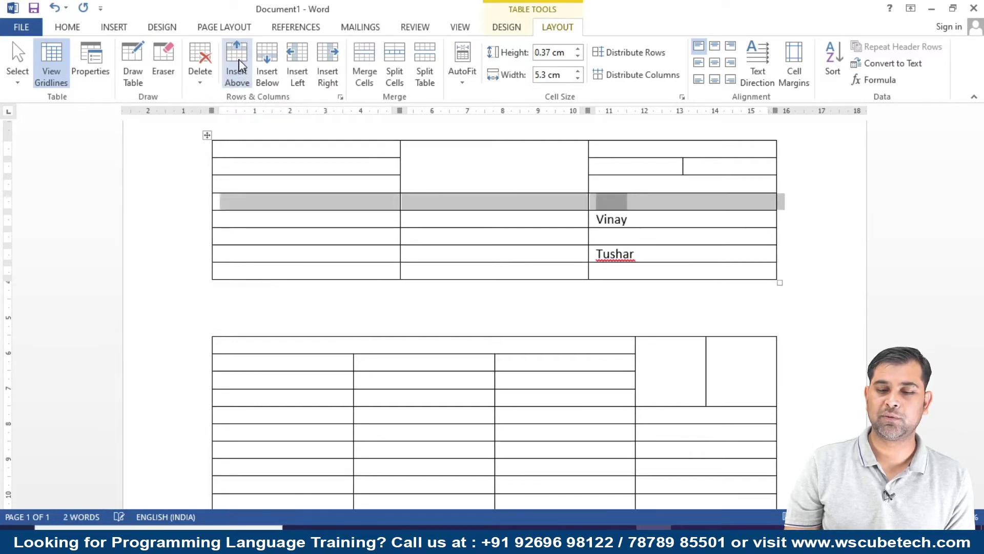
- Add a new blank column left of the top table's merged middle column
{"action": "left_click", "coordinate": [552, 218]}
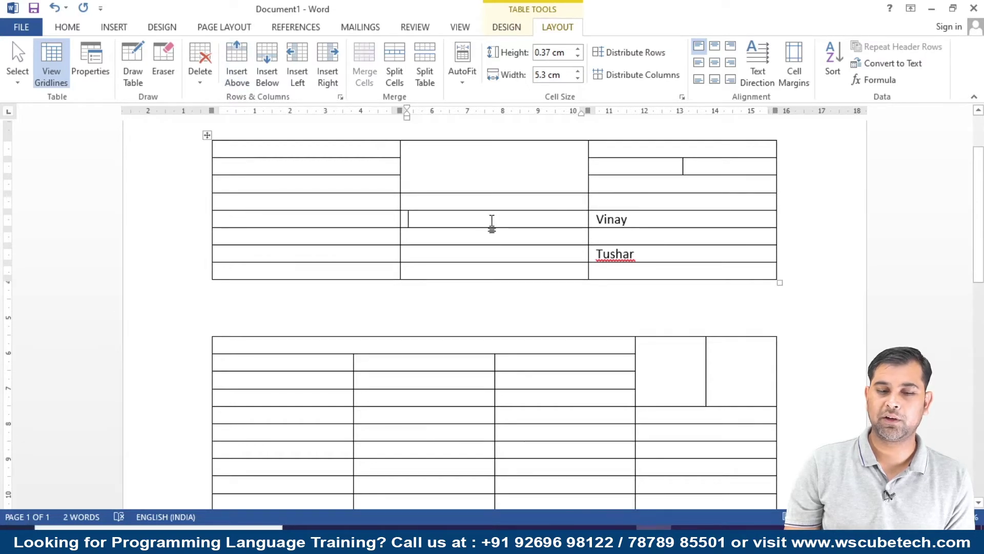
{"action": "left_click", "coordinate": [302, 71]}
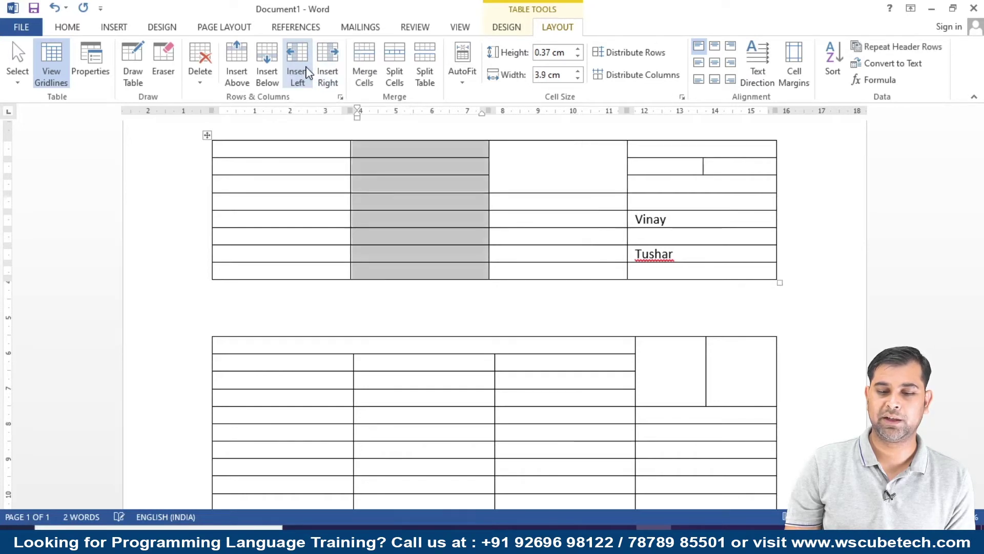
{"action": "left_click", "coordinate": [551, 237]}
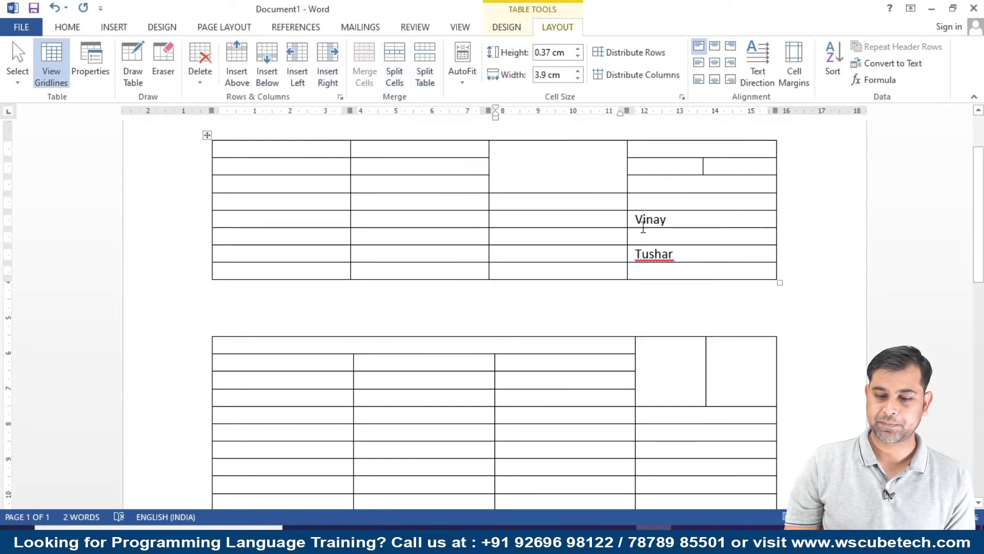
- Set the column-2 cells in rows 4–7 to a 1 cm row height
{"action": "left_click", "coordinate": [561, 220]}
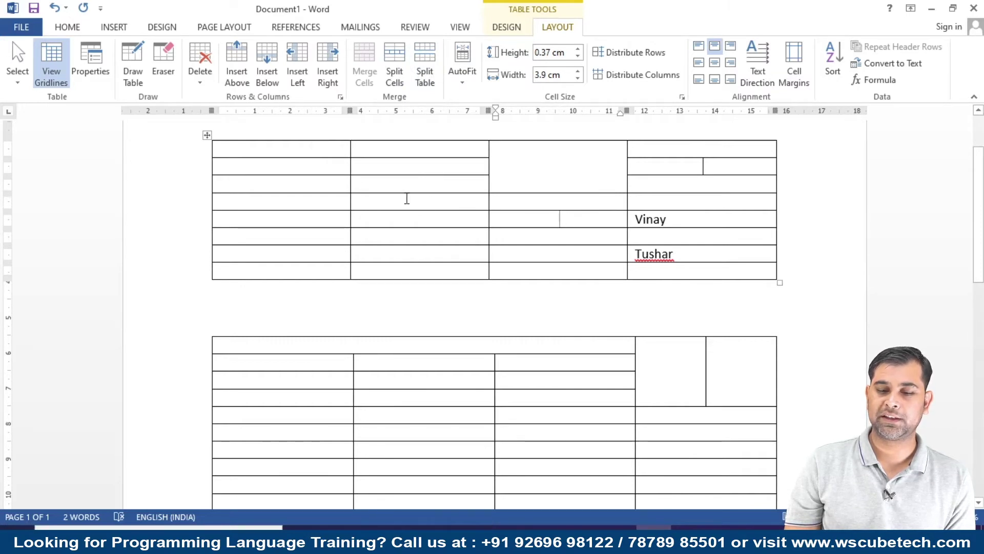
{"action": "left_click_drag", "start_coordinate": [407, 198], "coordinate": [416, 247]}
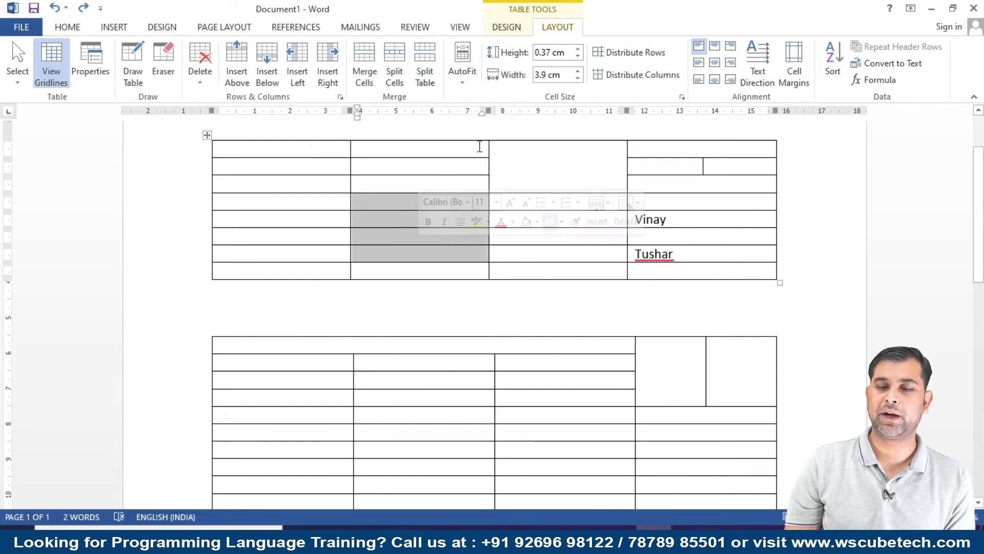
{"action": "left_click", "coordinate": [577, 49]}
{"action": "left_click", "coordinate": [577, 50]}
{"action": "left_click", "coordinate": [577, 50]}
{"action": "left_click", "coordinate": [577, 50]}
{"action": "left_click", "coordinate": [577, 50]}
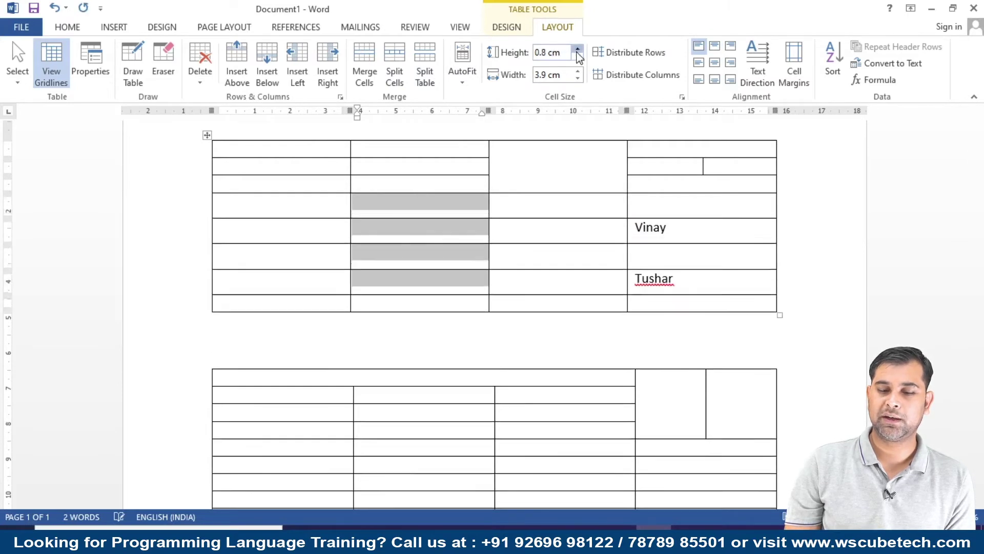
{"action": "left_click", "coordinate": [577, 50]}
{"action": "left_click", "coordinate": [578, 49]}
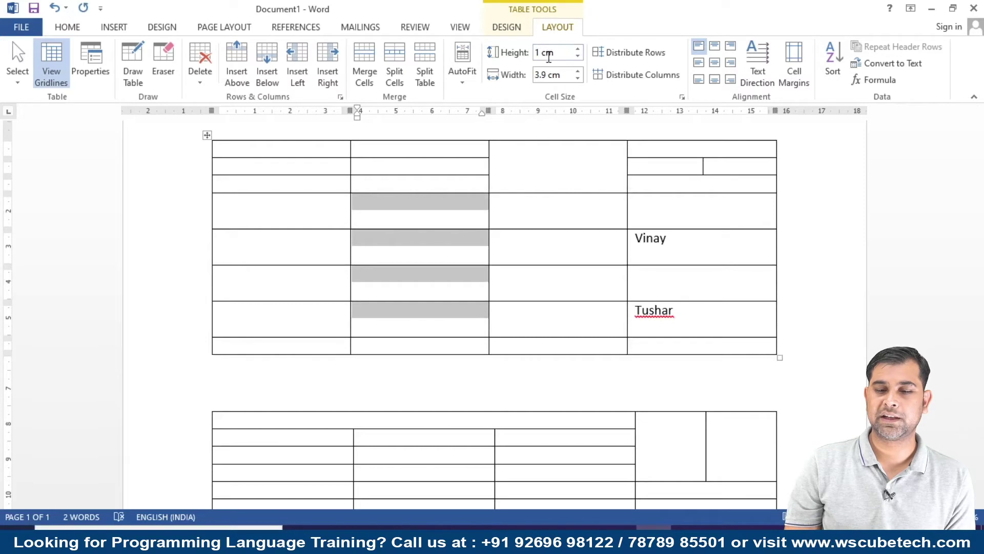
- Narrow those selected column-2 cells to 2.3 cm width
{"action": "left_click", "coordinate": [577, 78]}
{"action": "left_click", "coordinate": [578, 78]}
{"action": "left_click", "coordinate": [578, 78]}
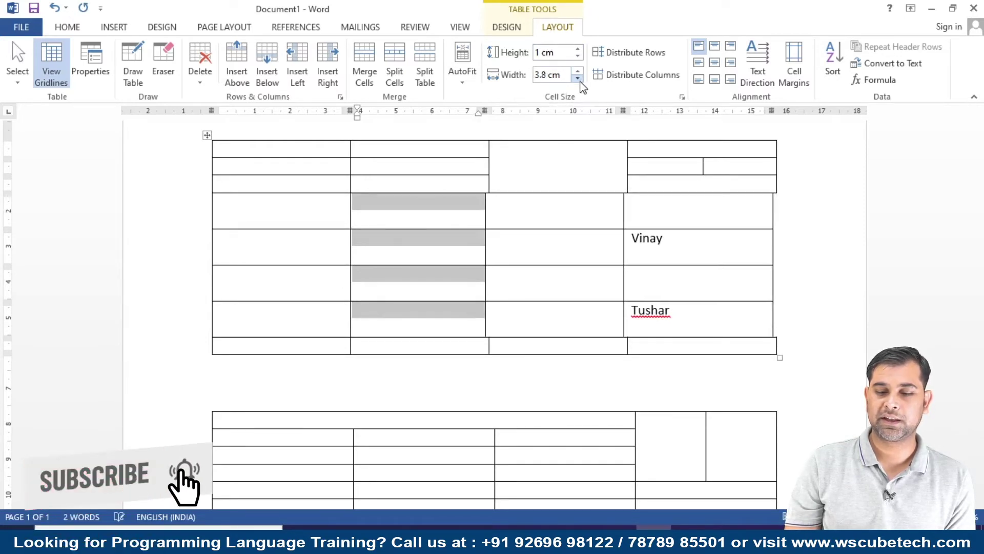
{"action": "left_click", "coordinate": [577, 78]}
{"action": "left_click", "coordinate": [578, 77]}
{"action": "left_click", "coordinate": [578, 78]}
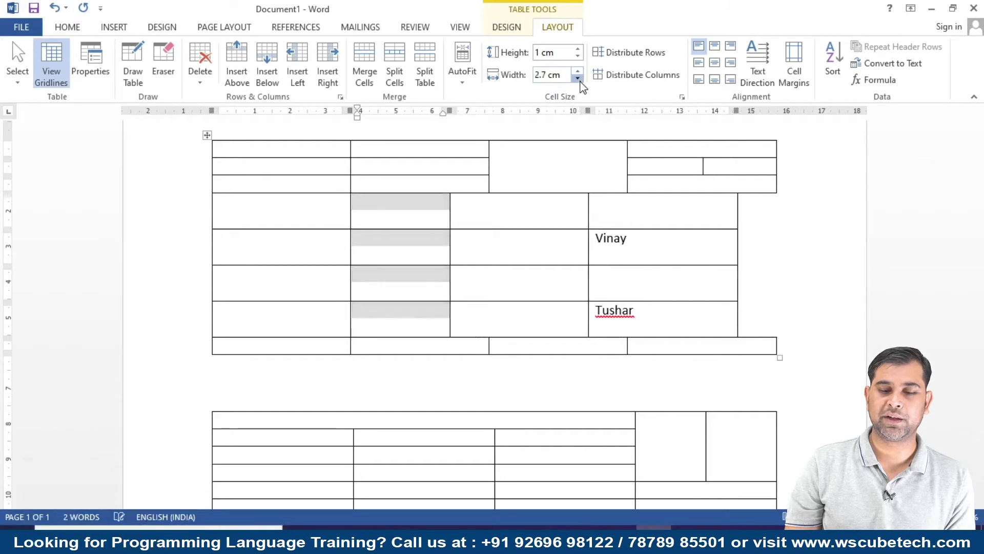
{"action": "left_click", "coordinate": [577, 78]}
{"action": "left_click", "coordinate": [577, 78]}
{"action": "left_click", "coordinate": [577, 78]}
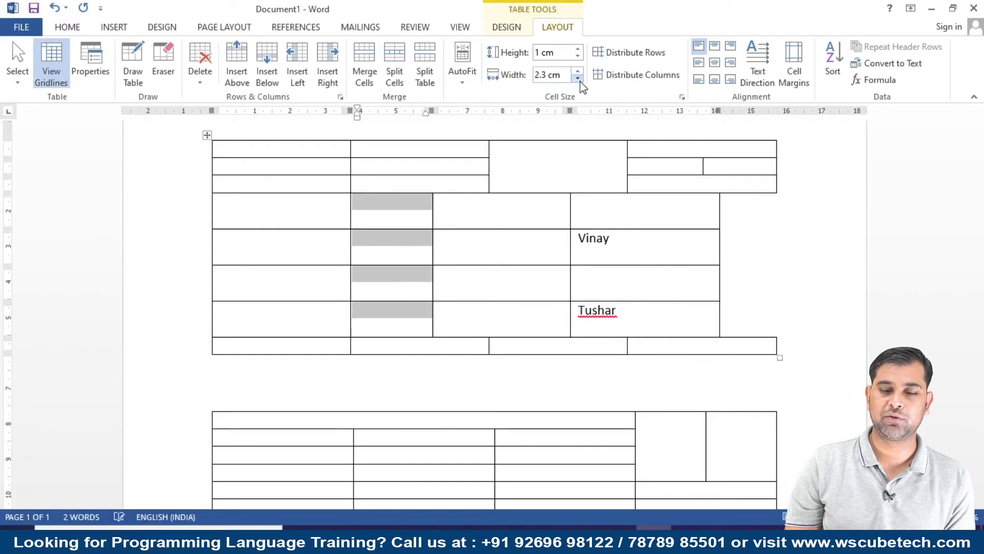
{"action": "left_click", "coordinate": [530, 241]}
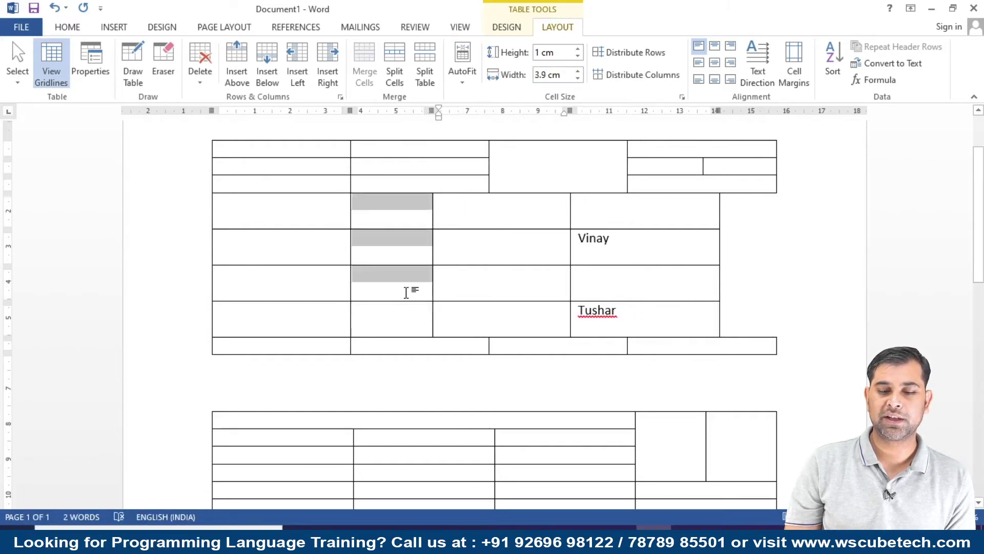
- Try Distribute Columns and dismiss the resulting error message
{"action": "left_click", "coordinate": [488, 309]}
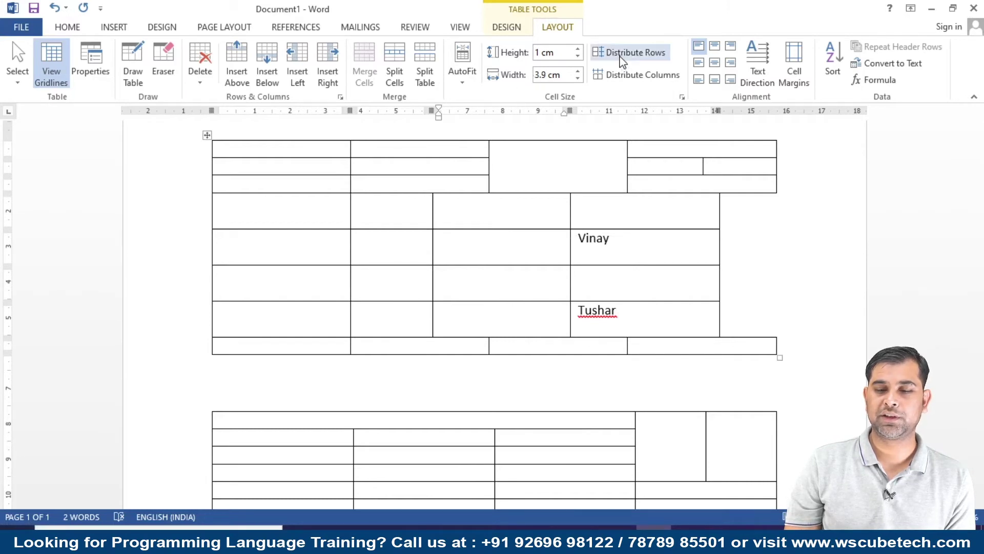
{"action": "left_click", "coordinate": [626, 84]}
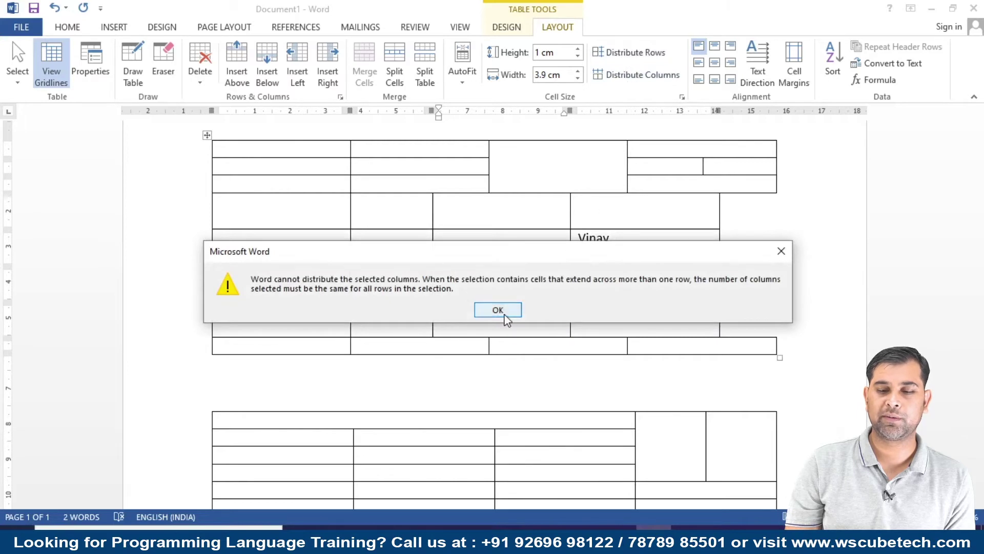
{"action": "left_click", "coordinate": [505, 313]}
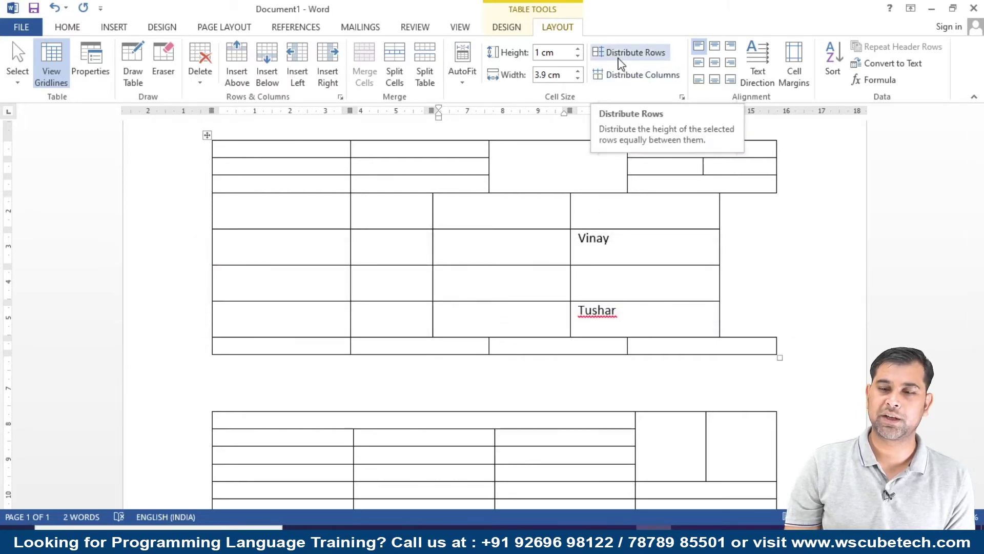
- Raise the Vinay row's height to 2.2 cm
{"action": "left_click", "coordinate": [600, 242]}
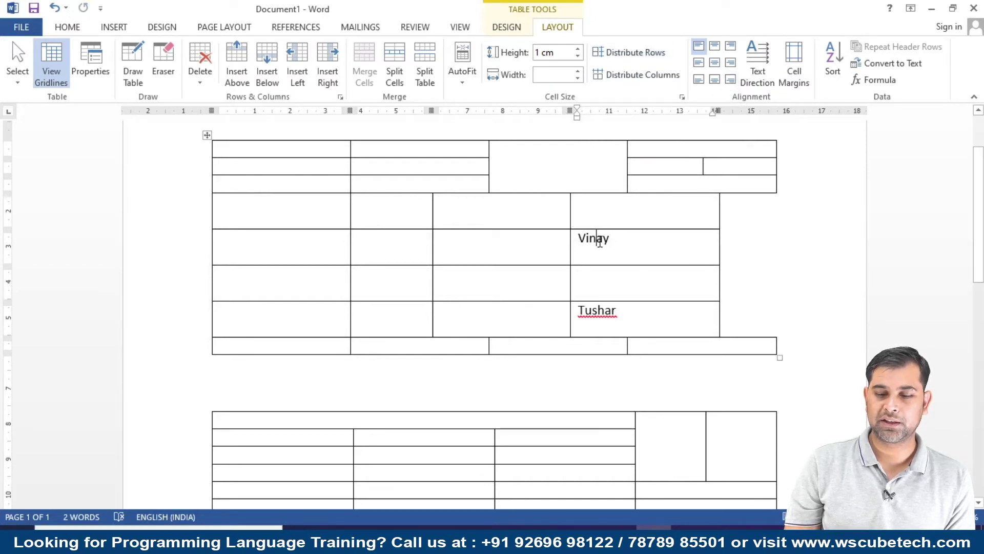
{"action": "left_click", "coordinate": [578, 49]}
{"action": "left_click", "coordinate": [578, 49]}
{"action": "left_click", "coordinate": [578, 49]}
{"action": "left_click", "coordinate": [578, 49]}
{"action": "left_click", "coordinate": [578, 49]}
{"action": "left_click", "coordinate": [578, 49]}
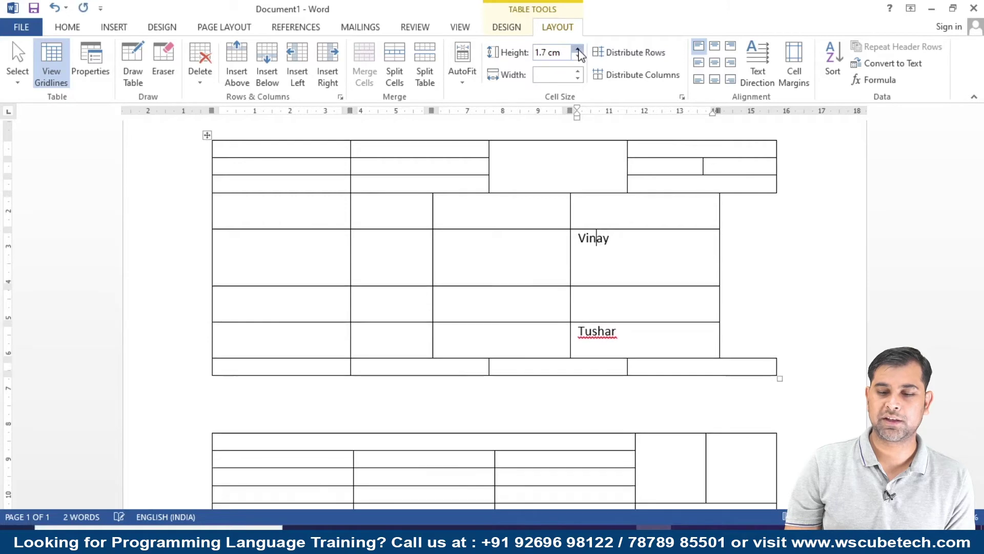
{"action": "left_click", "coordinate": [577, 49]}
{"action": "left_click", "coordinate": [578, 49]}
{"action": "left_click", "coordinate": [577, 50]}
{"action": "left_click", "coordinate": [577, 49]}
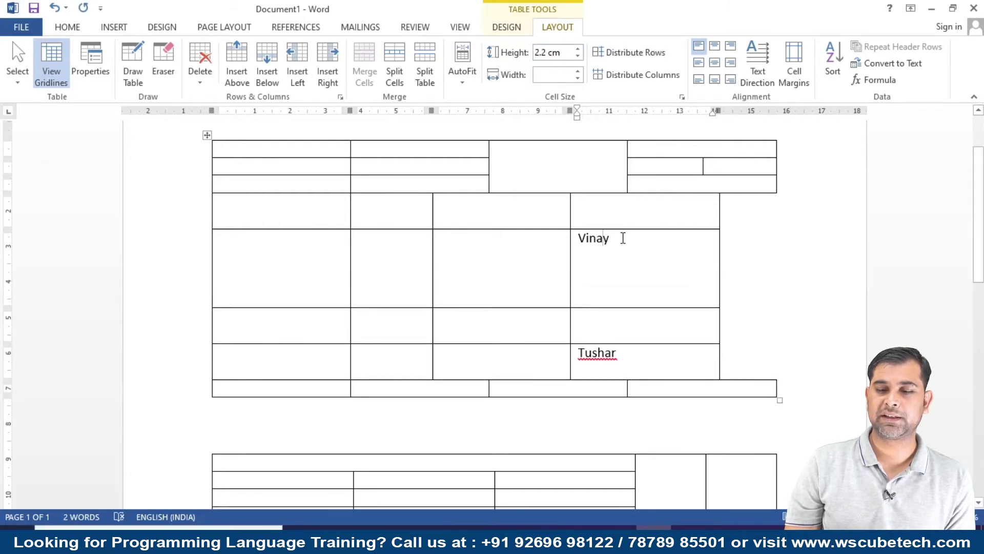
- Try every cell alignment for Vinay, return it to top left, then make it vertical
{"action": "left_click", "coordinate": [698, 47]}
{"action": "left_click", "coordinate": [715, 46]}
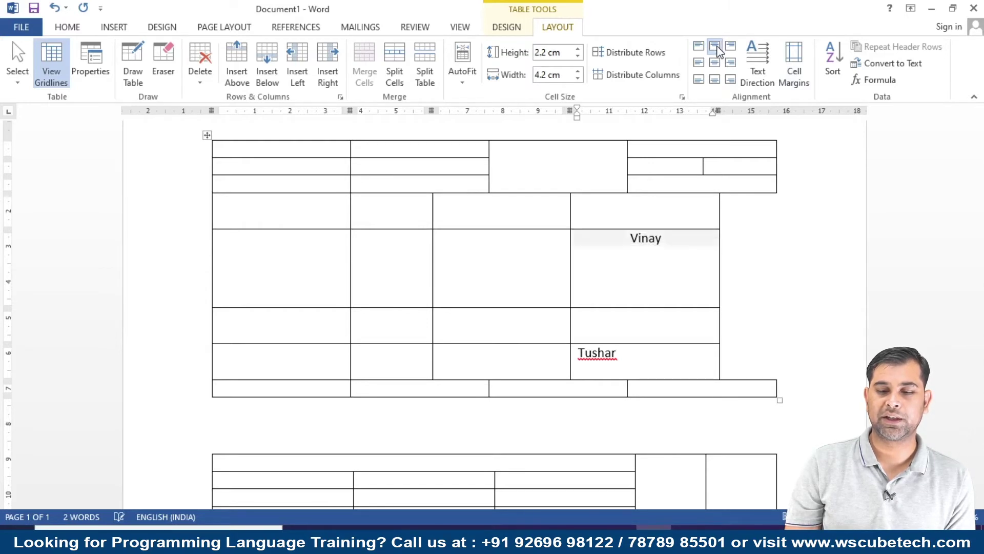
{"action": "left_click", "coordinate": [732, 47]}
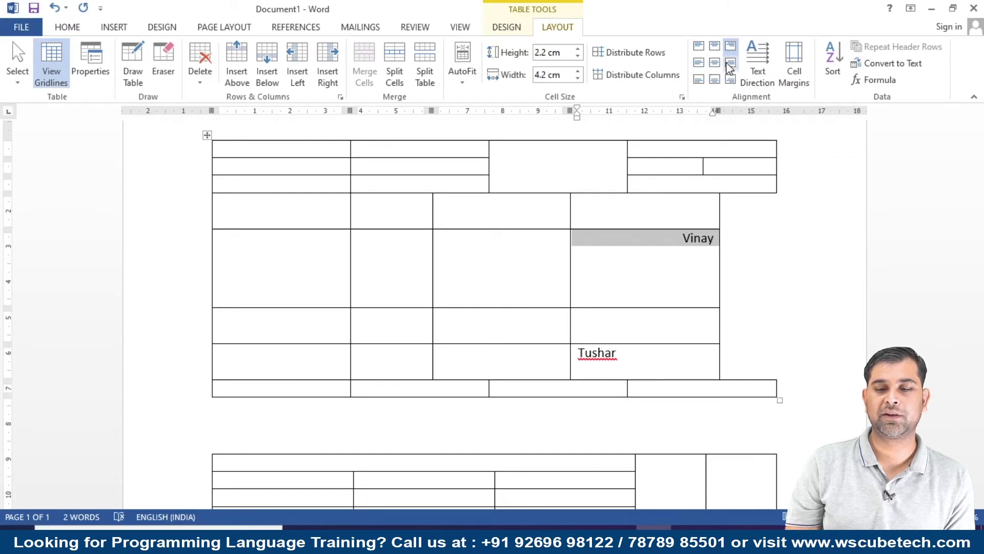
{"action": "left_click", "coordinate": [716, 64]}
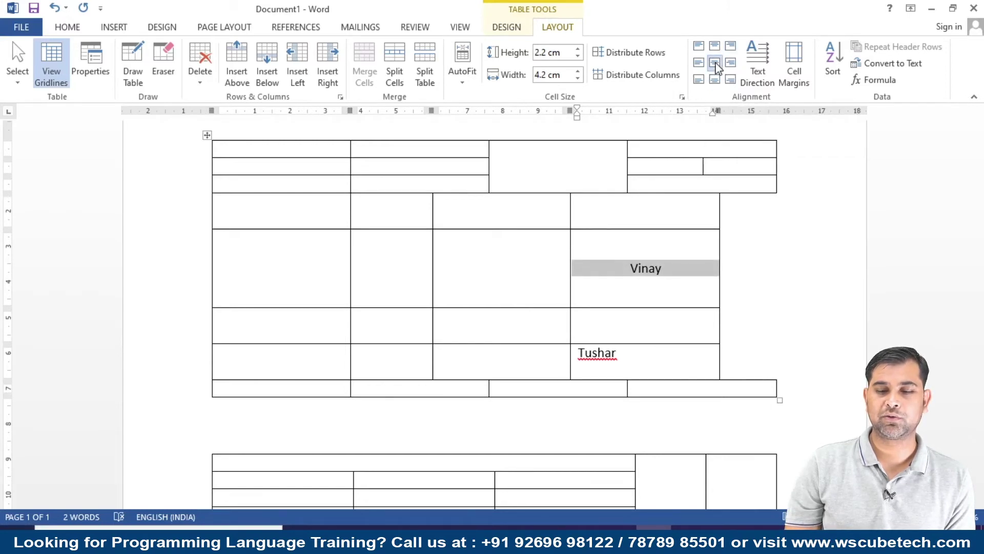
{"action": "left_click", "coordinate": [731, 63]}
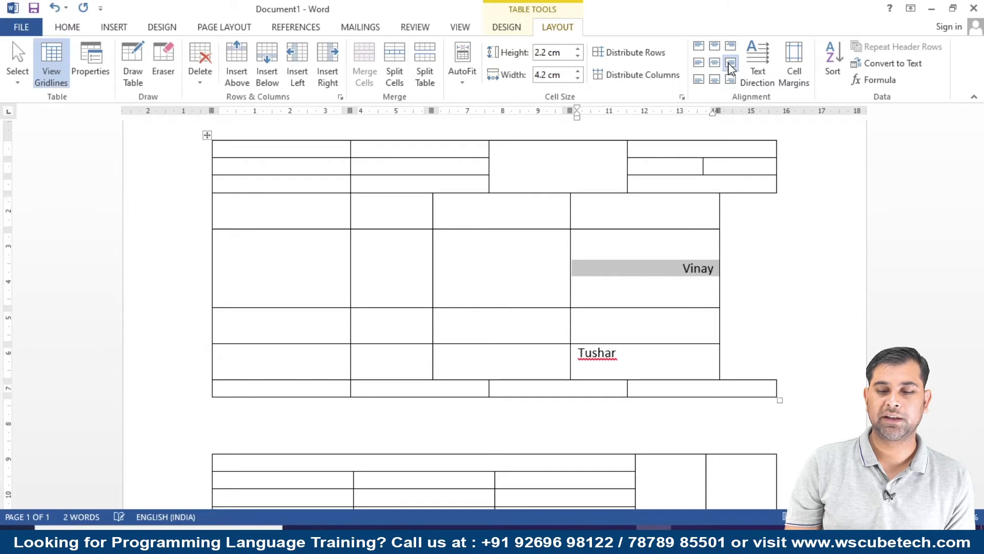
{"action": "left_click", "coordinate": [701, 64]}
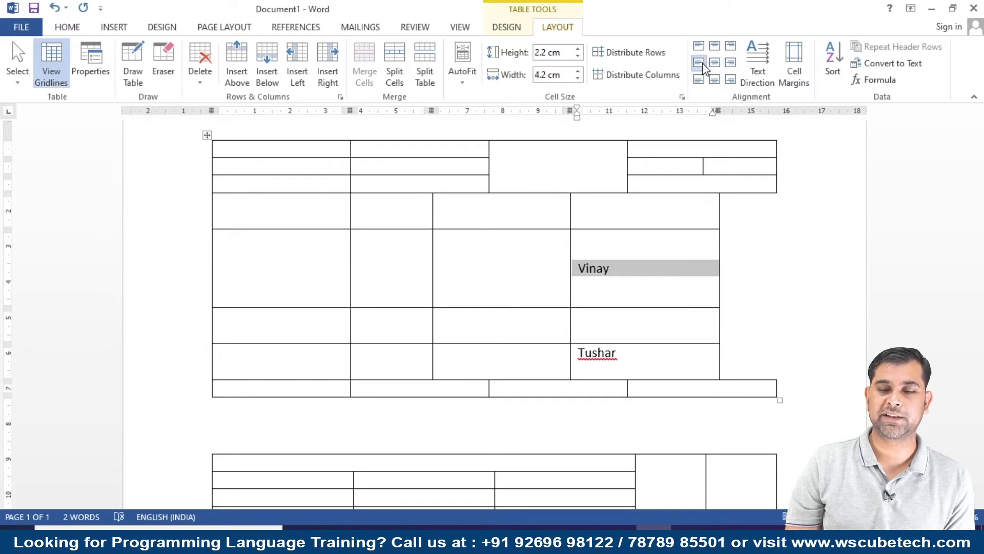
{"action": "left_click", "coordinate": [698, 79]}
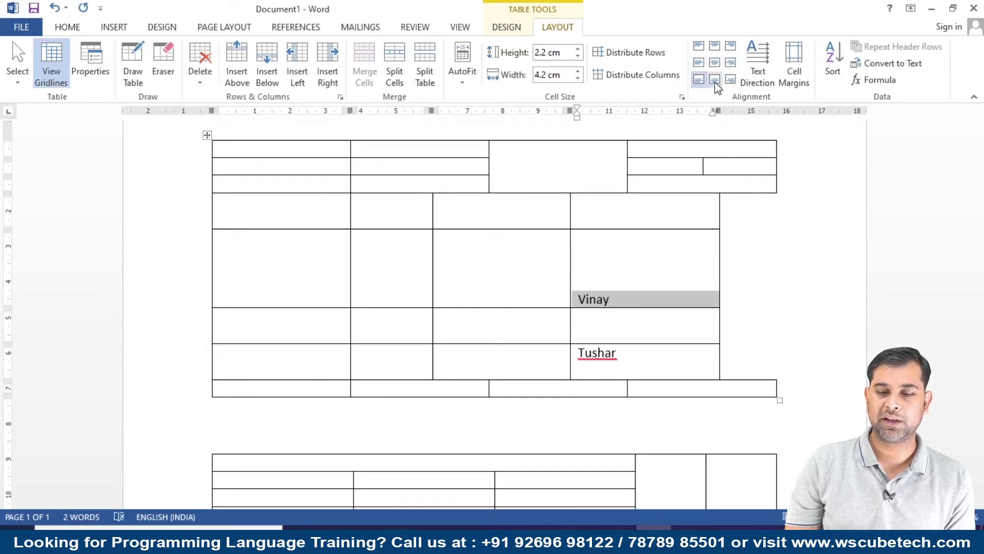
{"action": "left_click", "coordinate": [715, 80]}
{"action": "left_click", "coordinate": [731, 80]}
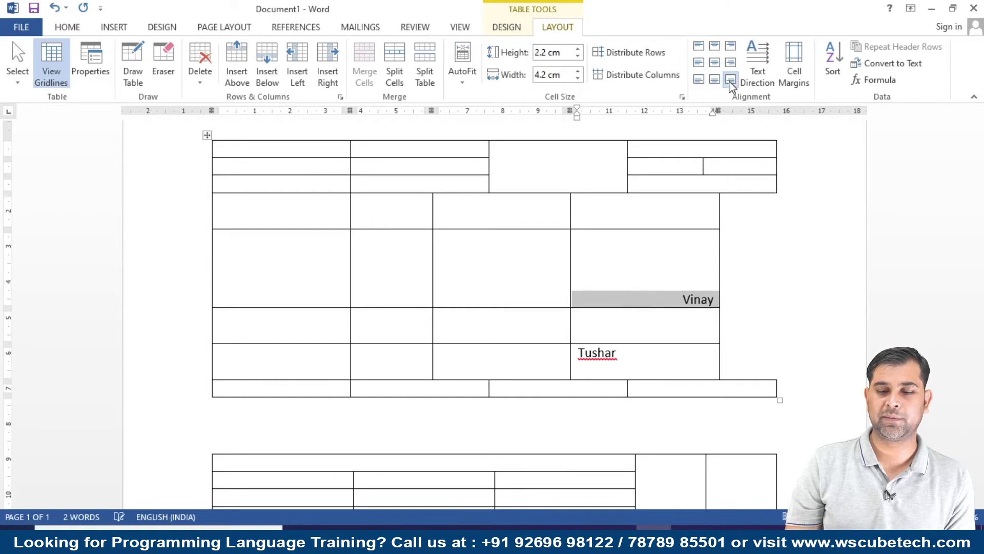
{"action": "left_click", "coordinate": [716, 46]}
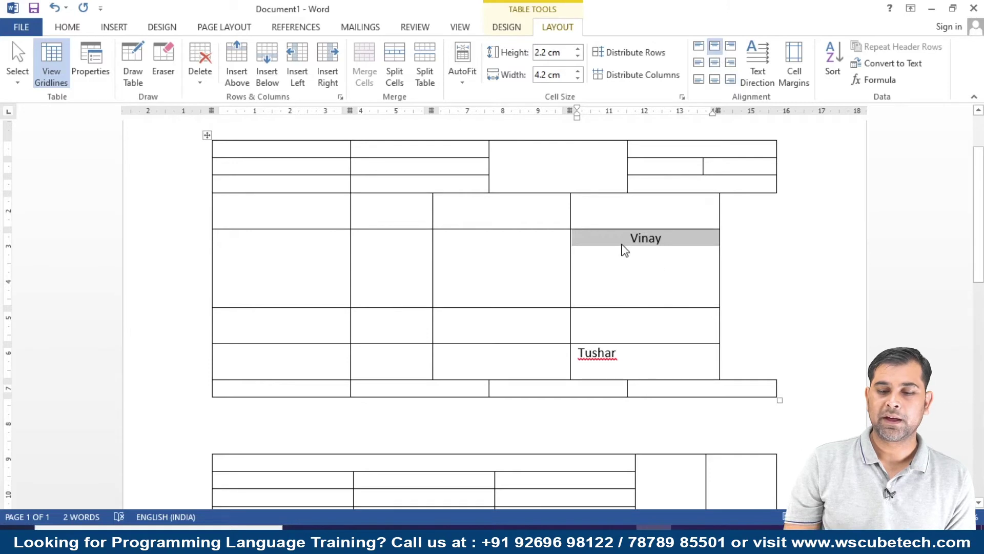
{"action": "left_click", "coordinate": [699, 46]}
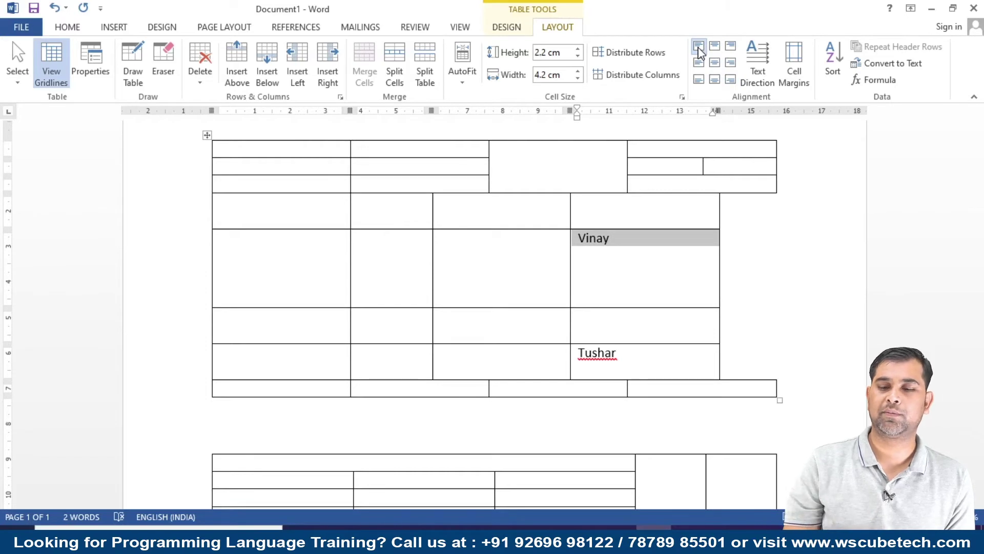
{"action": "left_click", "coordinate": [772, 67]}
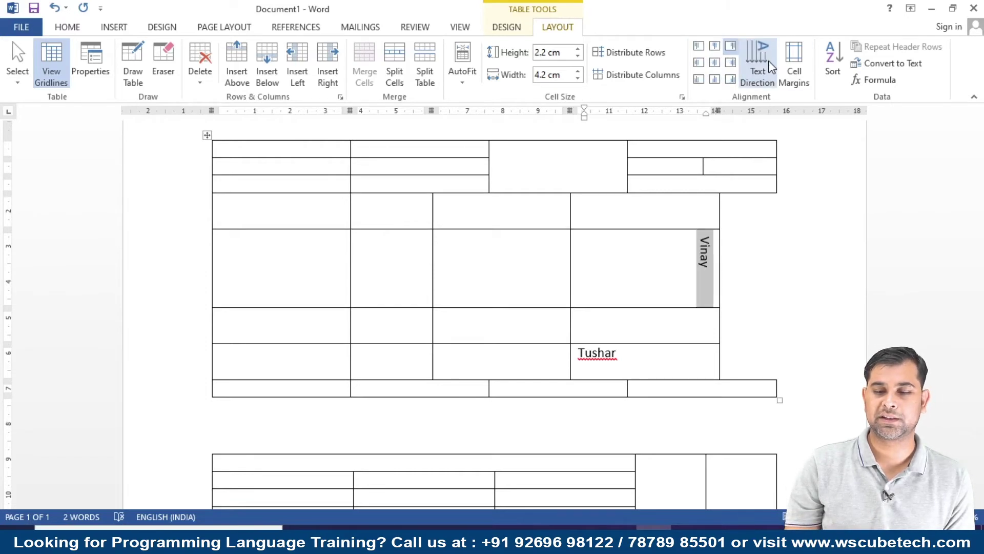
- Rotate Vinay to read bottom-to-top, then bring up the table's default cell margins
{"action": "left_click", "coordinate": [771, 67]}
{"action": "left_click", "coordinate": [772, 67]}
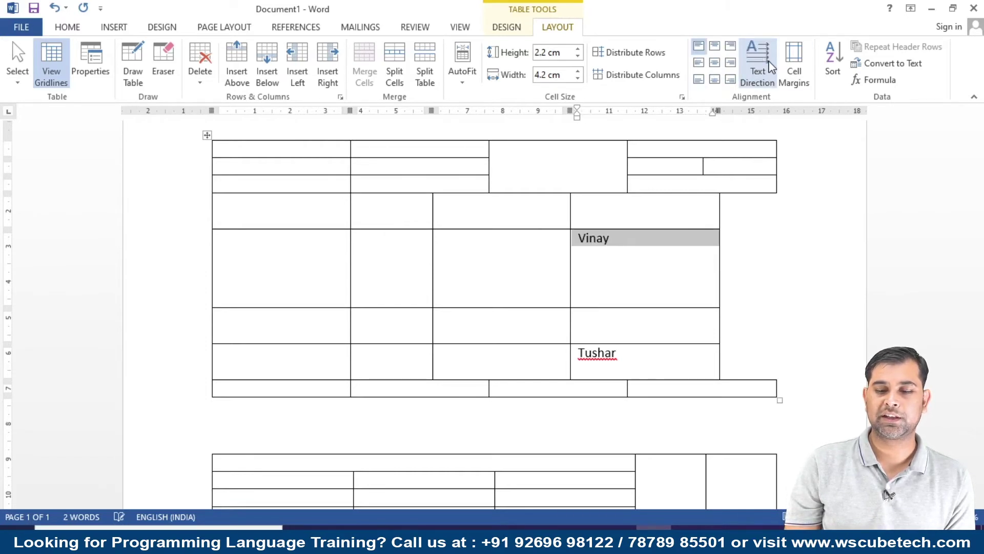
{"action": "left_click", "coordinate": [771, 67]}
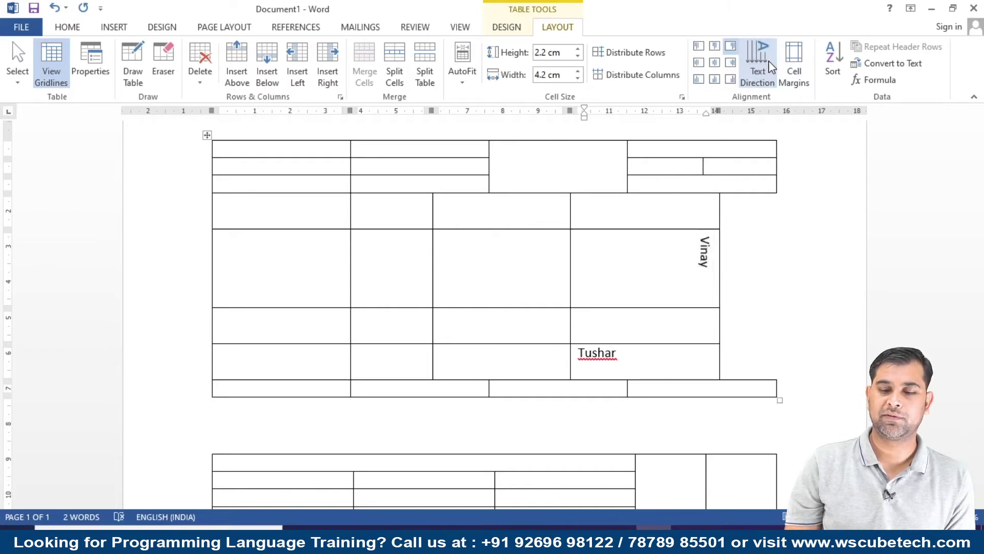
{"action": "left_click", "coordinate": [771, 67]}
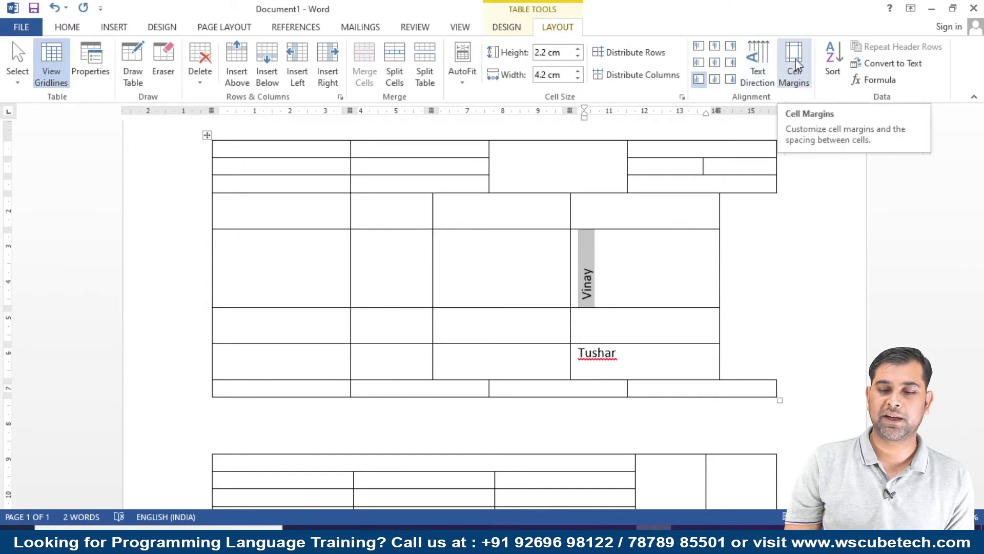
{"action": "left_click", "coordinate": [795, 64]}
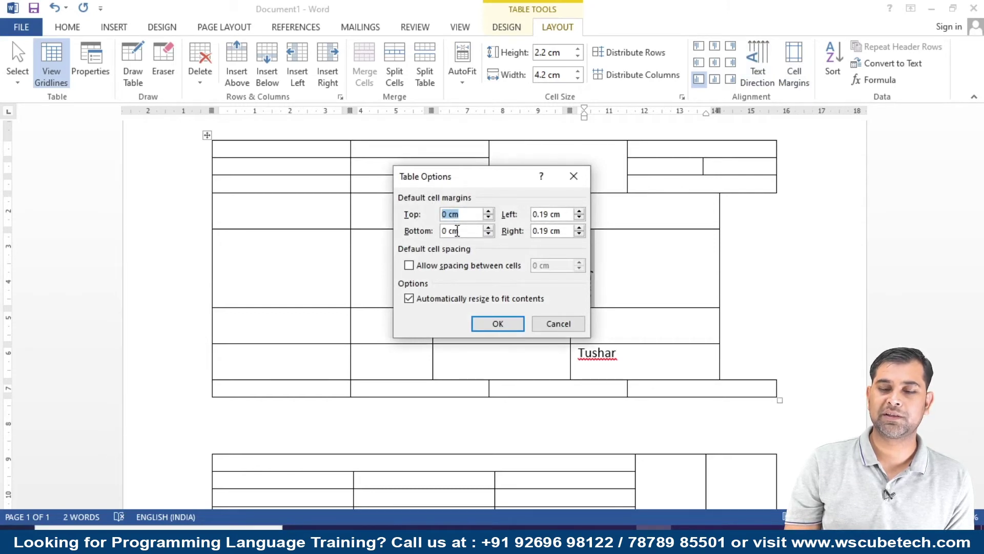
- Dismiss Table Options unchanged and return Vinay to horizontal text
{"action": "left_click", "coordinate": [570, 319]}
{"action": "left_click", "coordinate": [636, 265]}
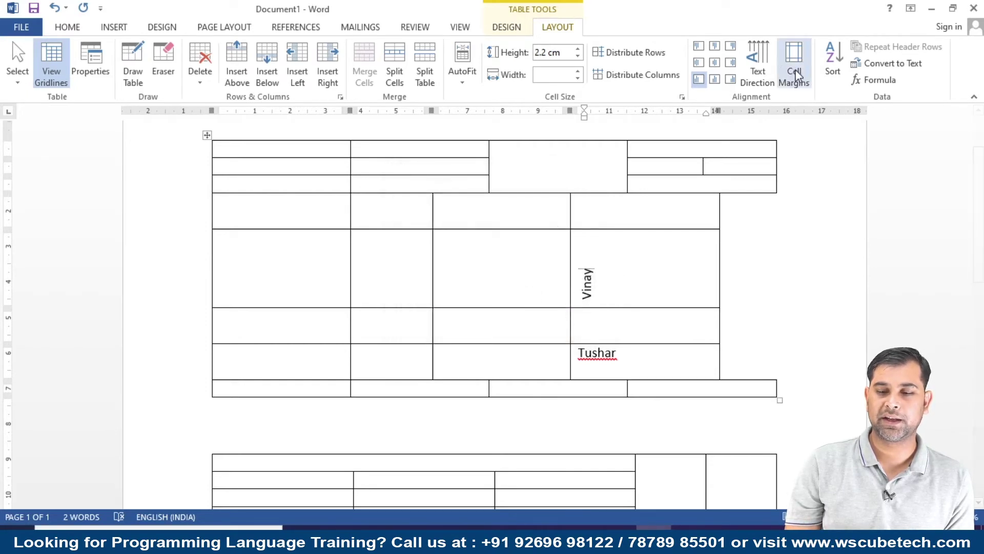
{"action": "left_click", "coordinate": [757, 62]}
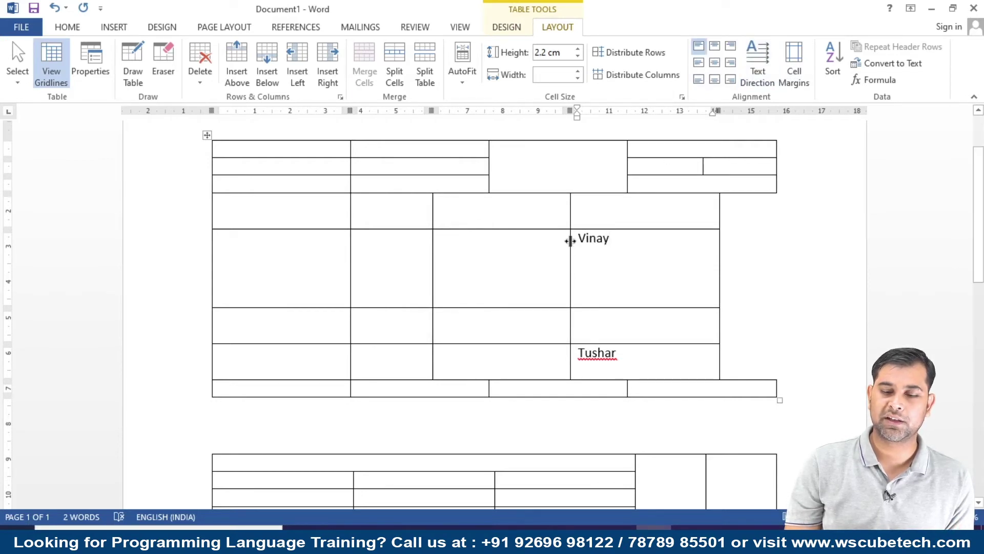
- Set the table's default left cell margin to 0.45 cm
{"action": "left_click", "coordinate": [801, 72]}
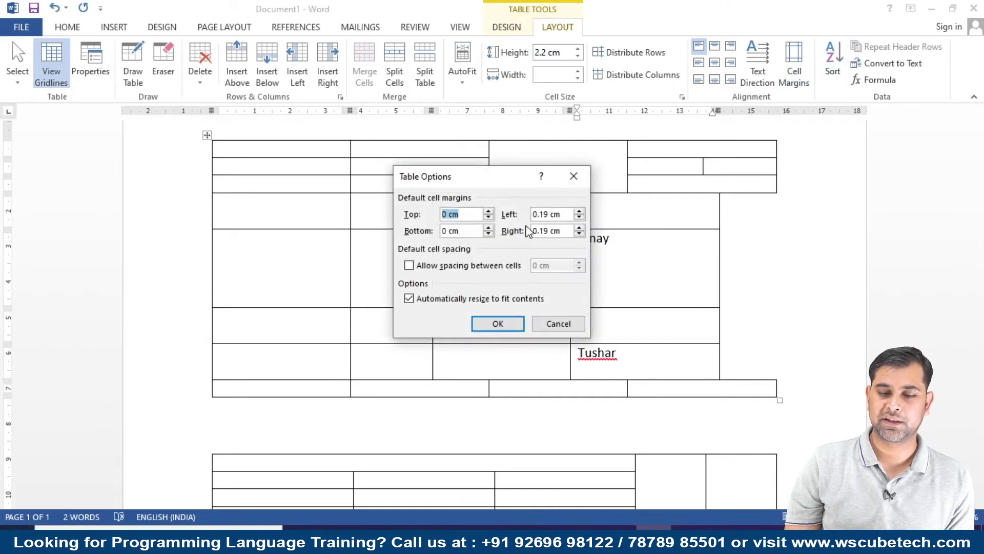
{"action": "left_click", "coordinate": [579, 212]}
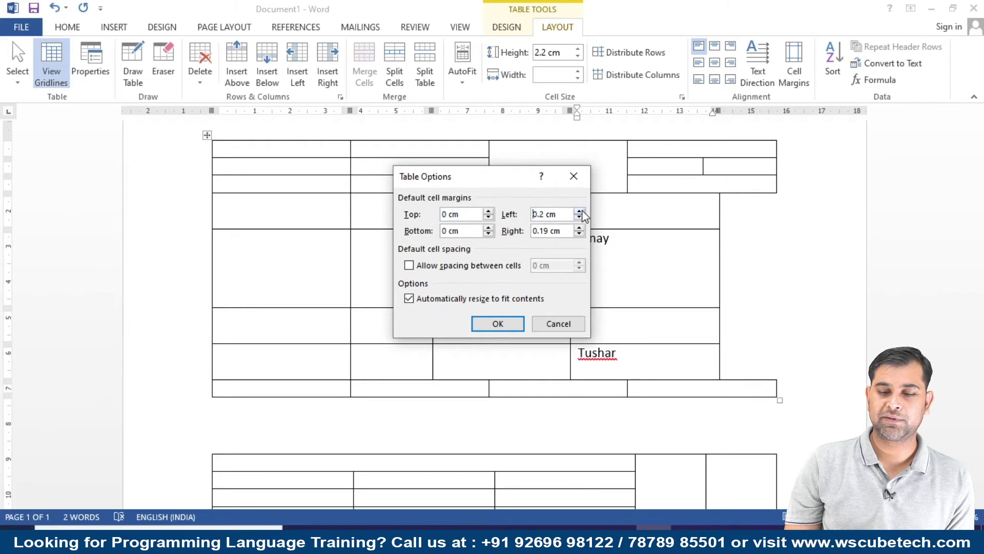
{"action": "left_click", "coordinate": [500, 324]}
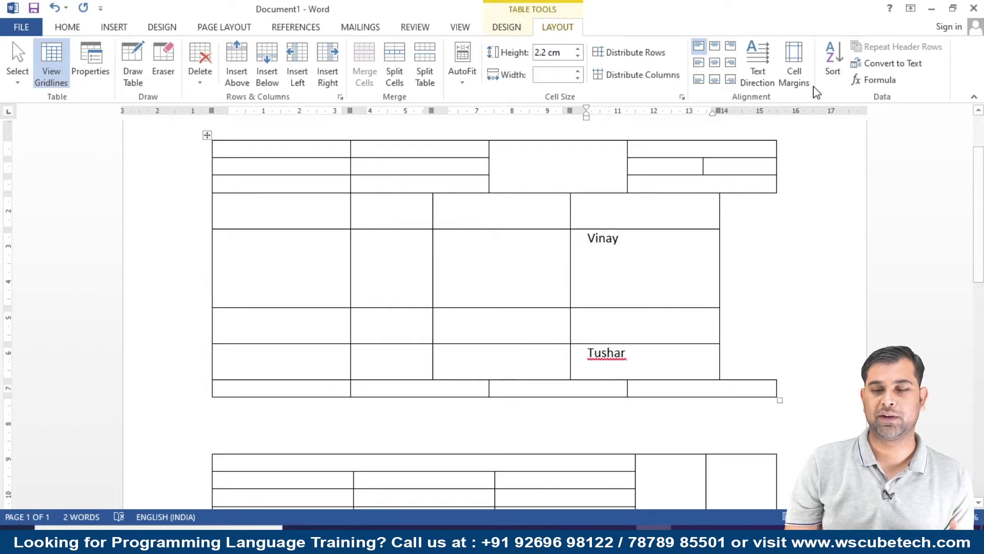
{"action": "scroll", "coordinate": [386, 258], "scroll_direction": "down", "scroll_amount": 5}
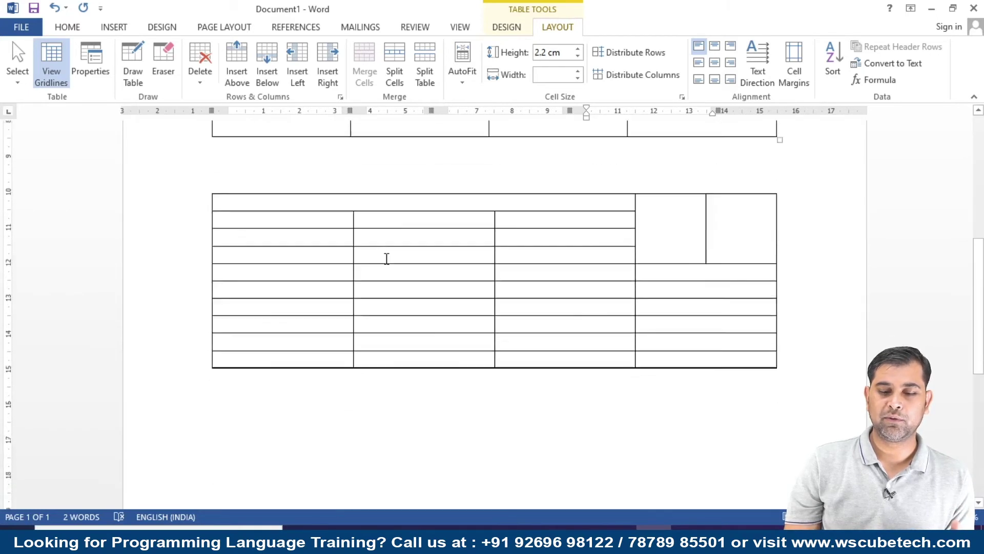
{"action": "scroll", "coordinate": [386, 258], "scroll_direction": "down", "scroll_amount": 2}
{"action": "left_click", "coordinate": [413, 168]}
{"action": "scroll", "coordinate": [413, 167], "scroll_direction": "up", "scroll_amount": 1}
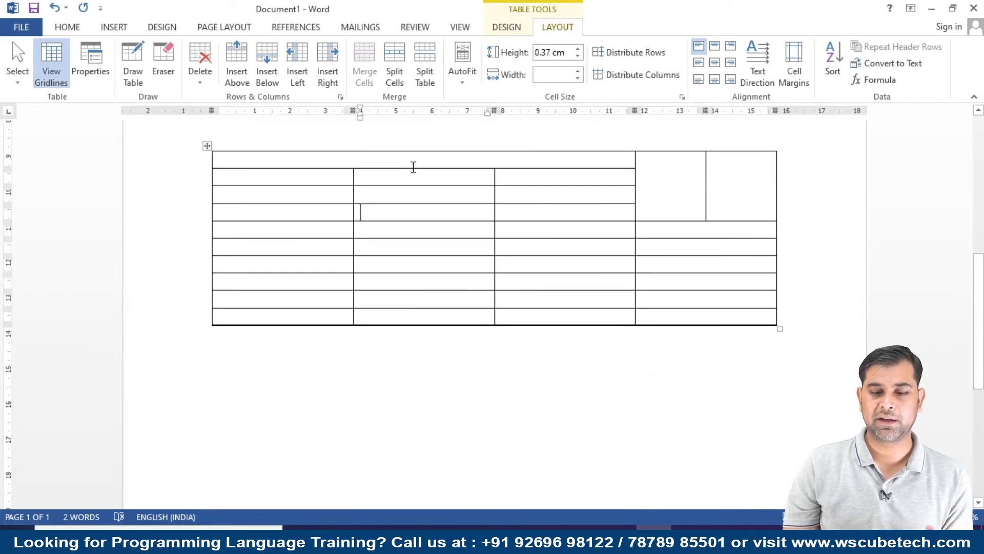
{"action": "left_click", "coordinate": [392, 181]}
{"action": "type", "text": "Am"}
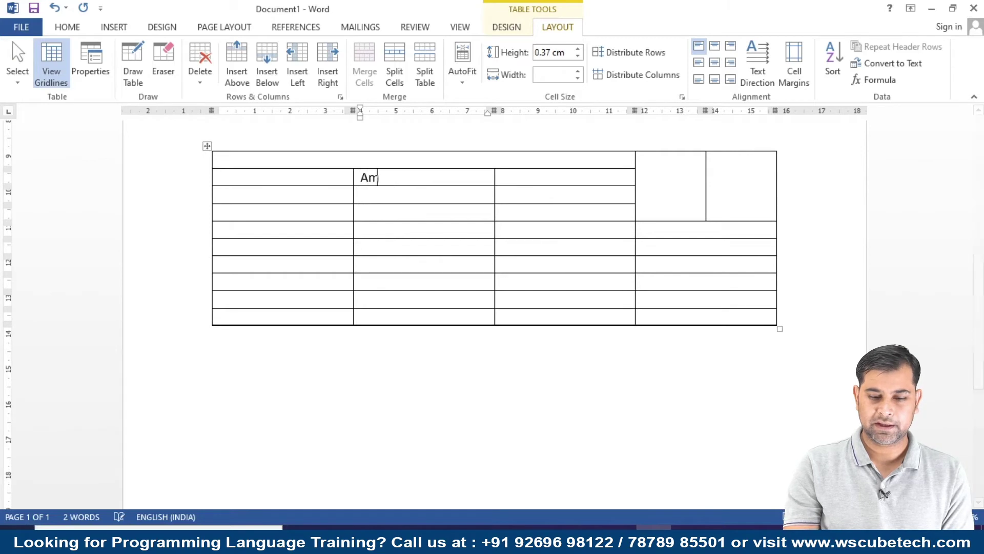
{"action": "type", "text": "an"}
{"action": "key", "text": "Return"}
{"action": "type", "text": "Vinay "}
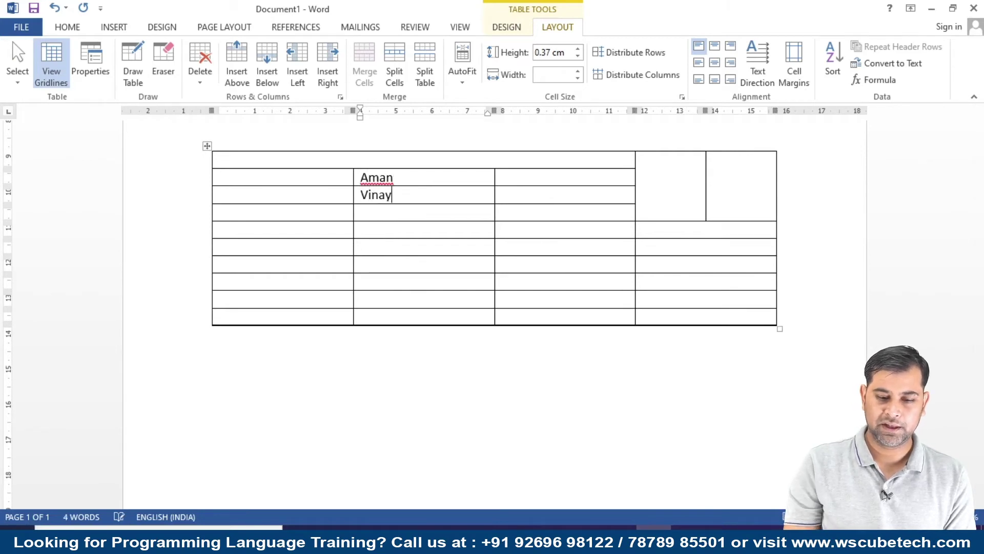
{"action": "type", "text": "Tusha"}
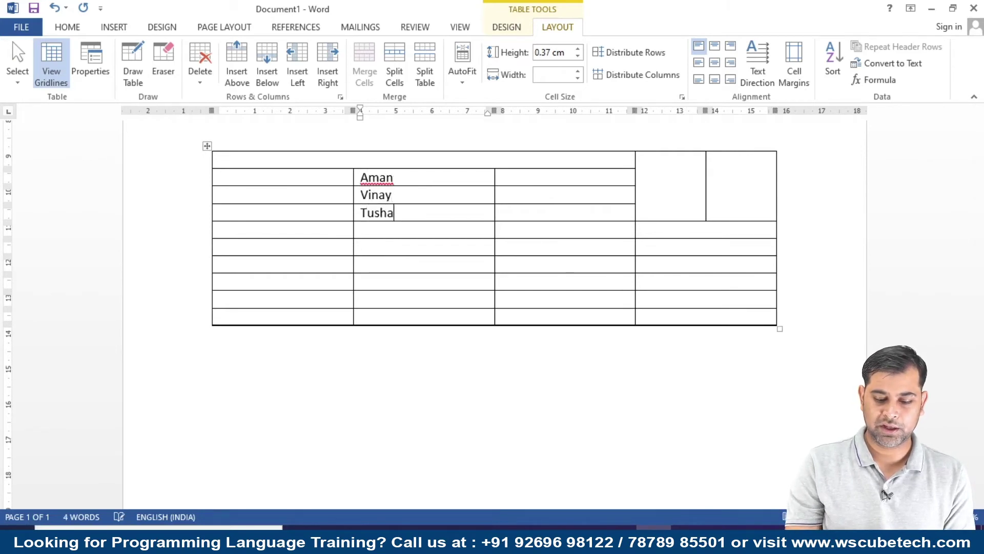
{"action": "type", "text": "r"}
{"action": "key", "text": "Down"}
{"action": "type", "text": "RAhu"}
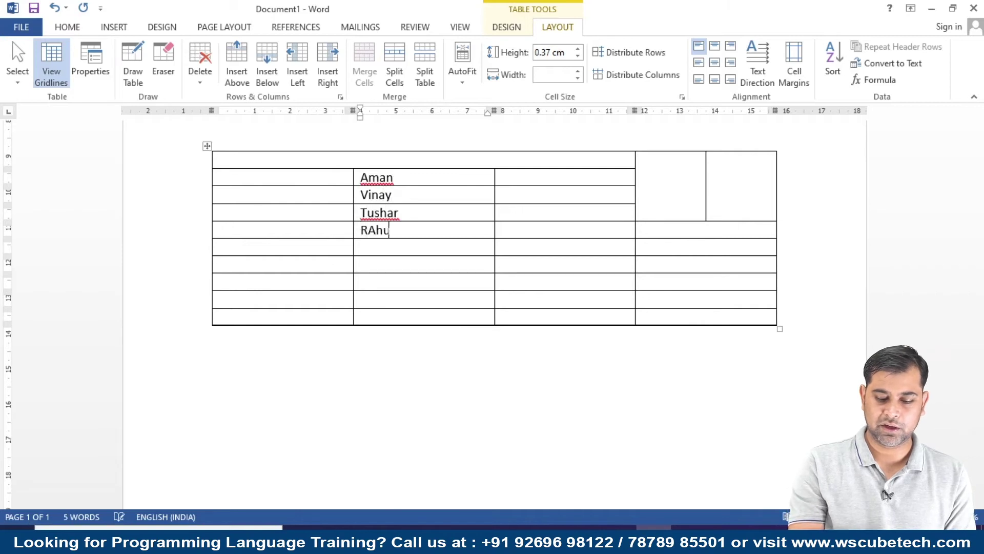
{"action": "type", "text": "l"}
{"action": "key", "text": "Down"}
{"action": "type", "text": "Neera"}
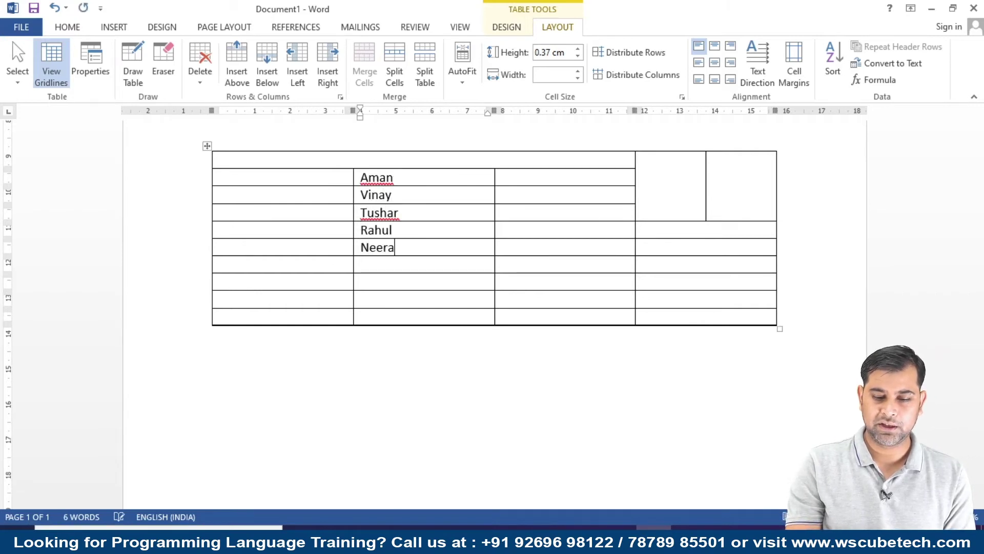
{"action": "type", "text": "j"}
{"action": "key", "text": "Down"}
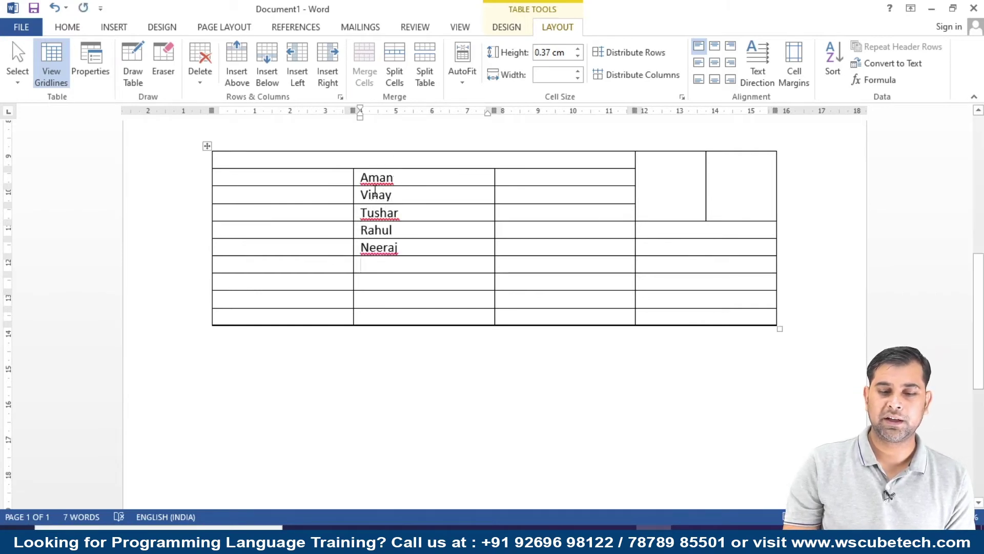
{"action": "left_click_drag", "start_coordinate": [374, 180], "coordinate": [398, 259]}
{"action": "key", "text": "ctrl+c"}
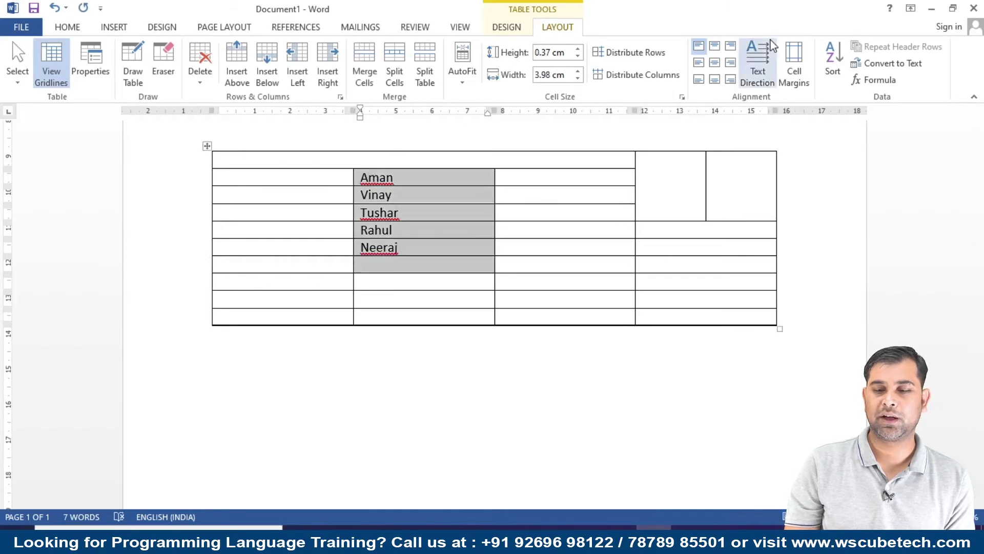
{"action": "left_click", "coordinate": [833, 63]}
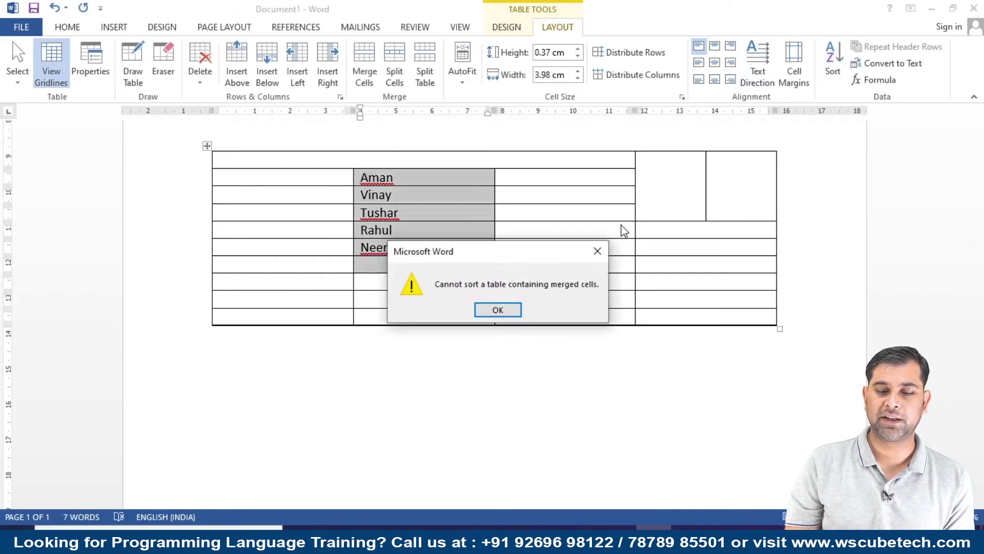
{"action": "left_click", "coordinate": [507, 310]}
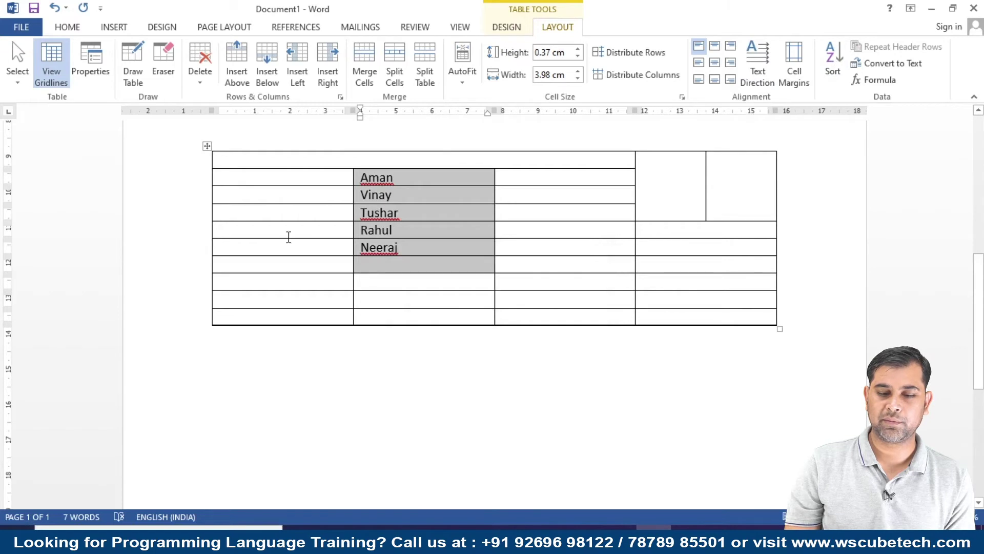
{"action": "left_click", "coordinate": [636, 199]}
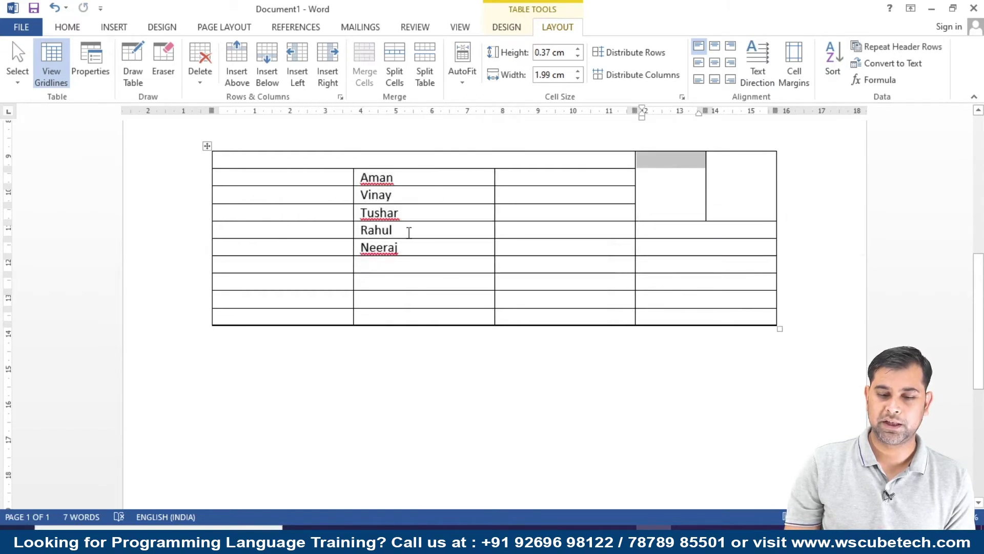
{"action": "left_click_drag", "start_coordinate": [358, 180], "coordinate": [403, 252]}
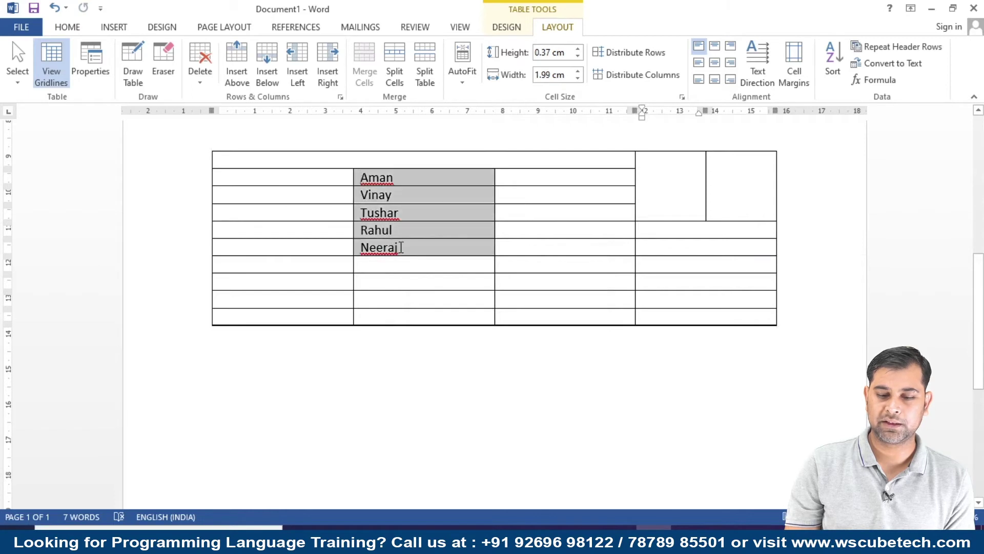
- Move the names down into the lower rows of column two
{"action": "key", "text": "Delete"}
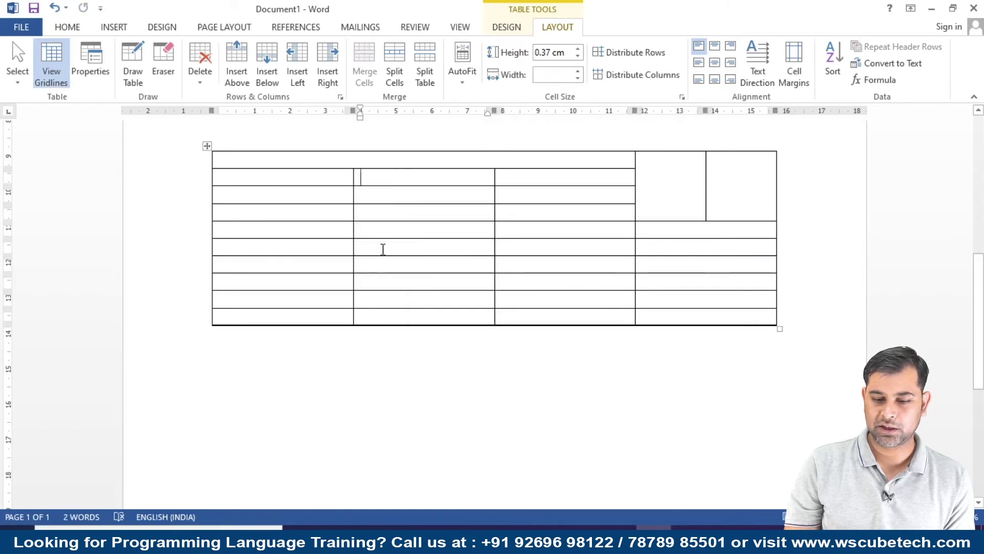
{"action": "left_click", "coordinate": [384, 248]}
{"action": "key", "text": "ctrl+v"}
- Put the Sno heading atop column one with serial numbers 2, 3, 4 beneath
{"action": "left_click", "coordinate": [273, 248]}
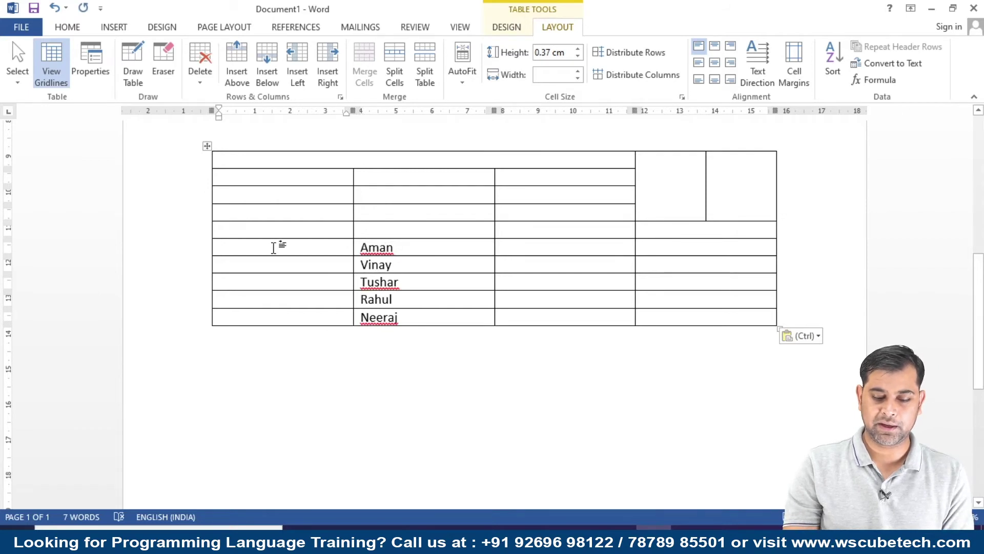
{"action": "type", "text": "Sno"}
{"action": "key", "text": "Down"}
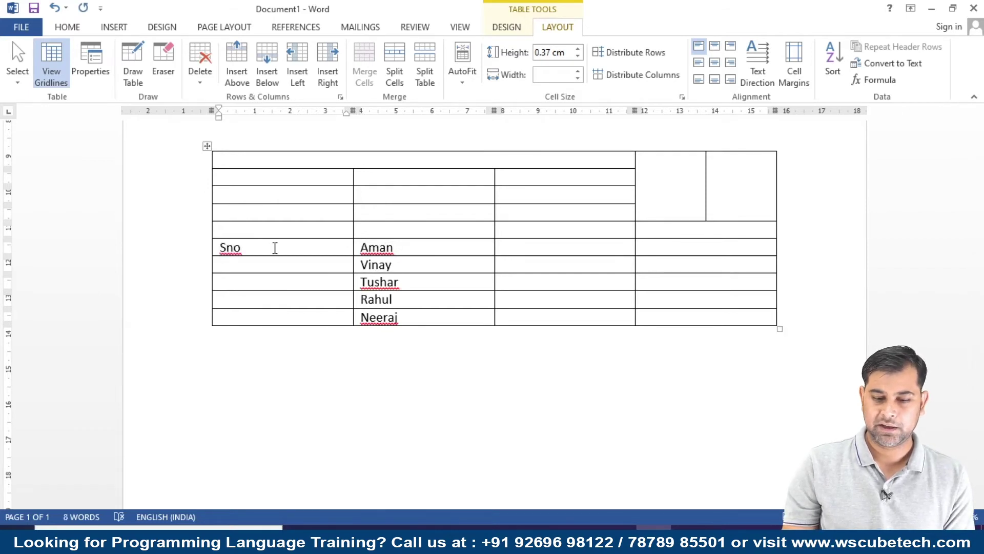
{"action": "key", "text": "Up"}
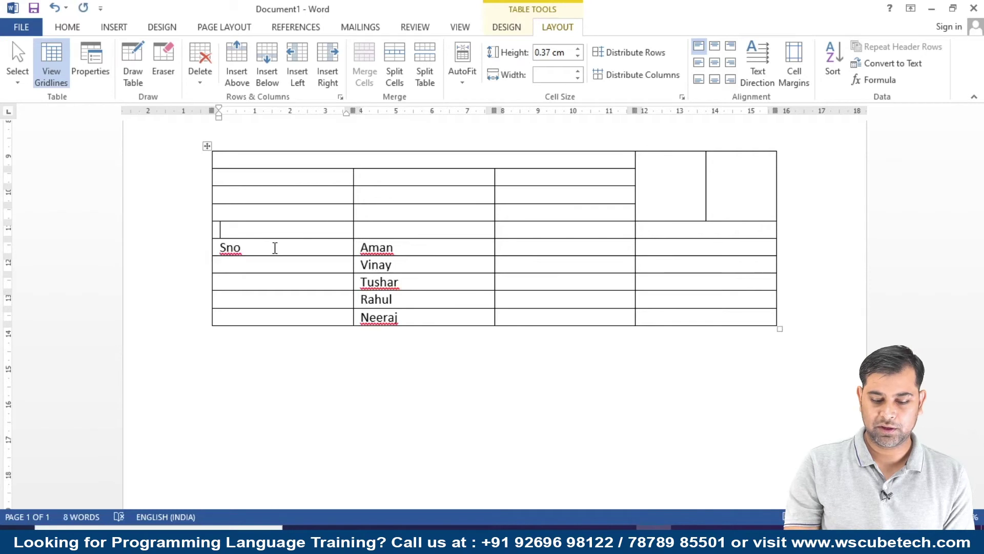
{"action": "type", "text": "Sno"}
{"action": "key", "text": "Down"}
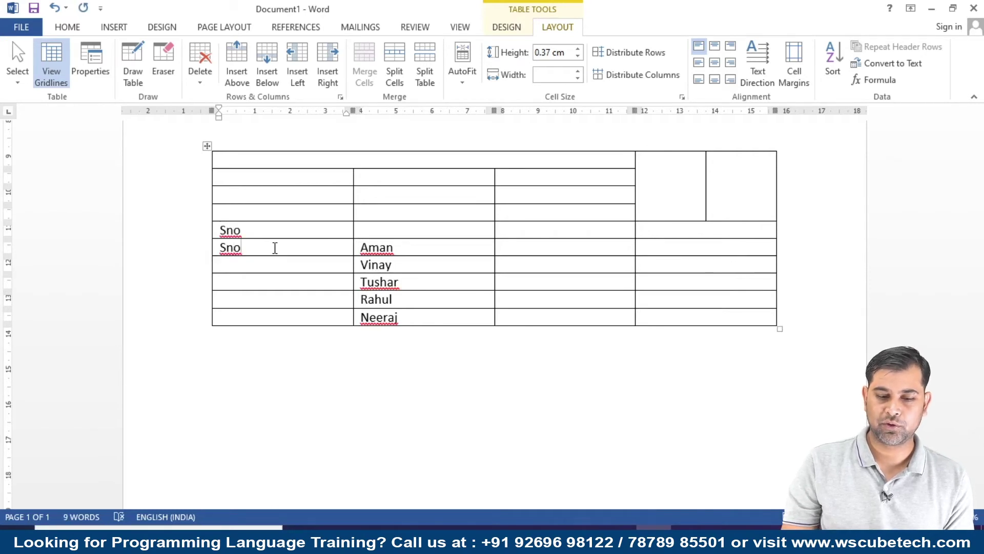
{"action": "key", "text": "BackSpace"}
{"action": "key", "text": "BackSpace"}
{"action": "key", "text": "BackSpace"}
{"action": "key", "text": "Down"}
{"action": "type", "text": "2"}
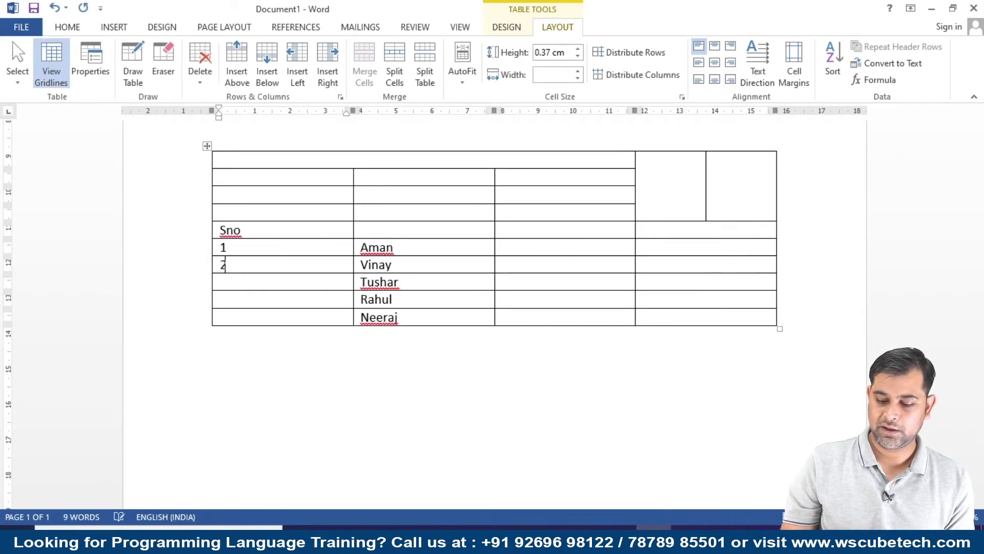
{"action": "key", "text": "Down"}
{"action": "type", "text": "3"}
{"action": "key", "text": "Down"}
{"action": "type", "text": "4"}
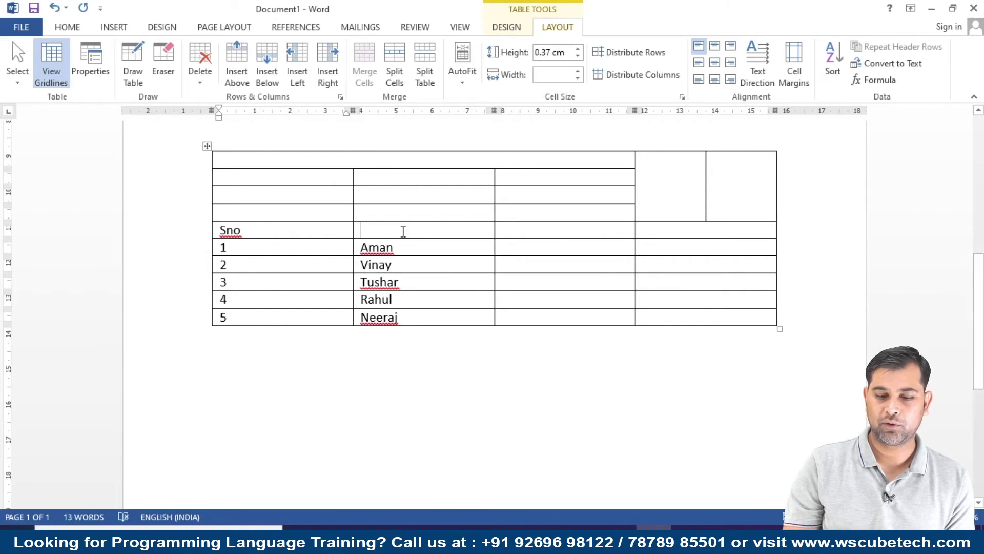
- Fill the remaining header cells with Name, Address and Phone No
{"action": "left_click", "coordinate": [403, 232]}
{"action": "type", "text": "Name"}
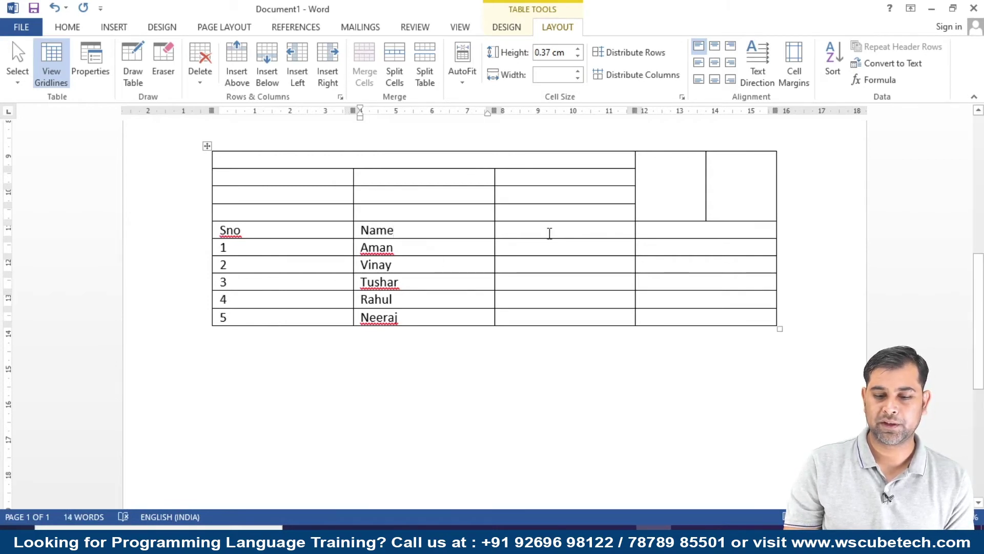
{"action": "left_click", "coordinate": [549, 233]}
{"action": "type", "text": "Address"}
{"action": "key", "text": "Tab"}
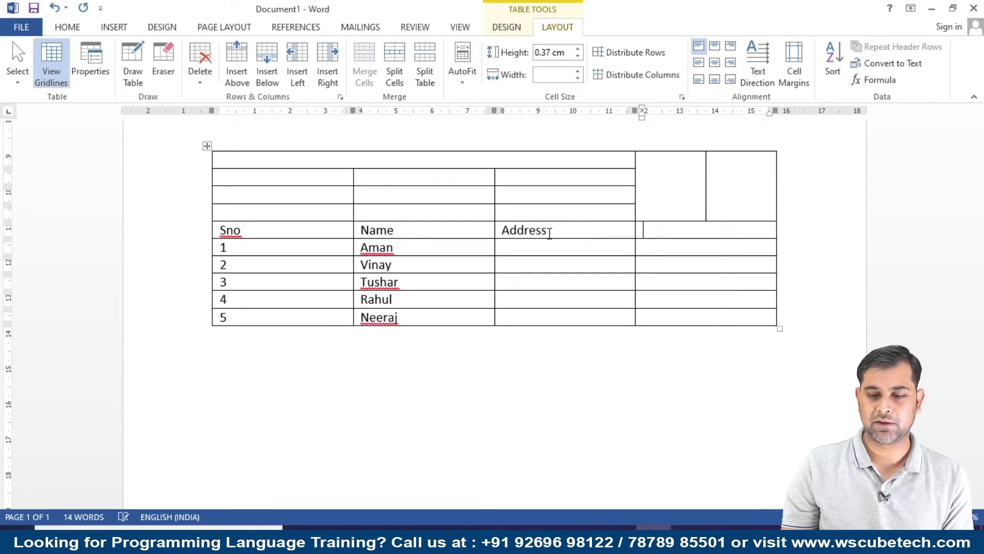
{"action": "type", "text": "Phone"}
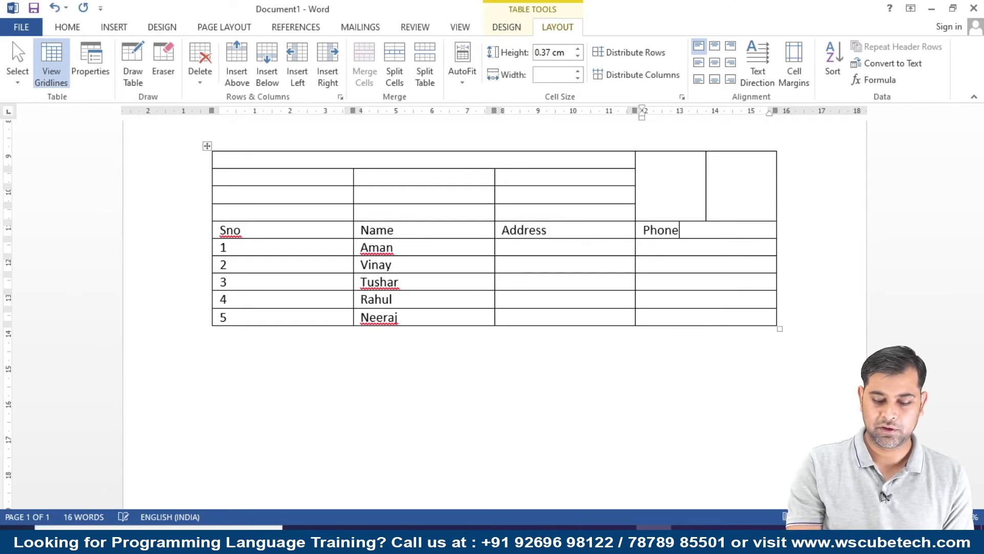
{"action": "type", "text": " No"}
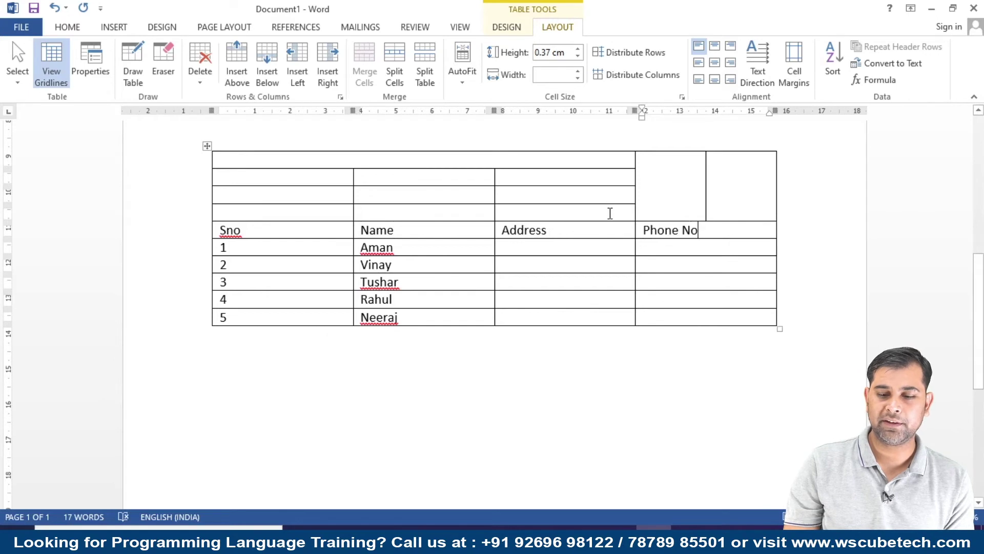
- Delete the empty rows sitting above the Sno, Name, Address, Phone No header
{"action": "left_click_drag", "start_coordinate": [610, 213], "coordinate": [565, 162]}
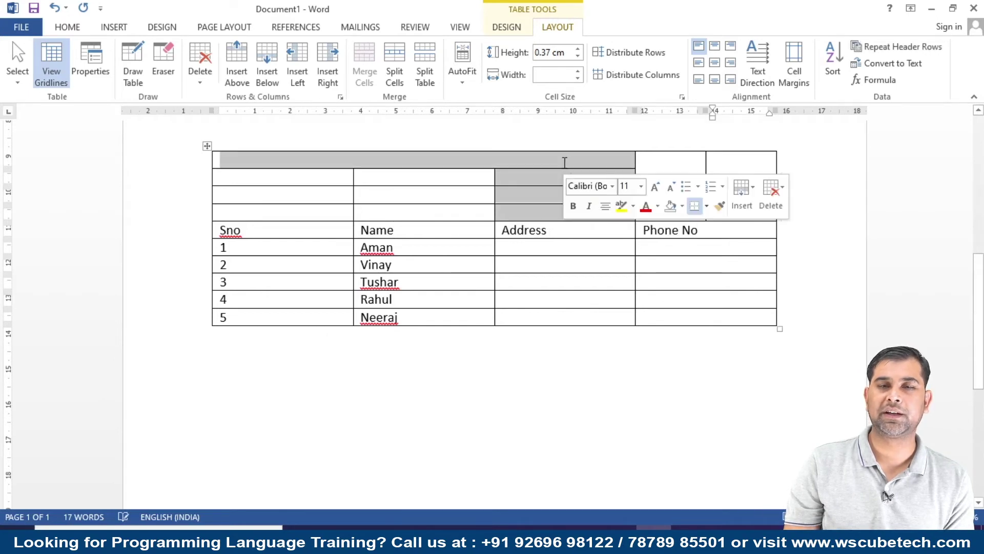
{"action": "left_click", "coordinate": [201, 71]}
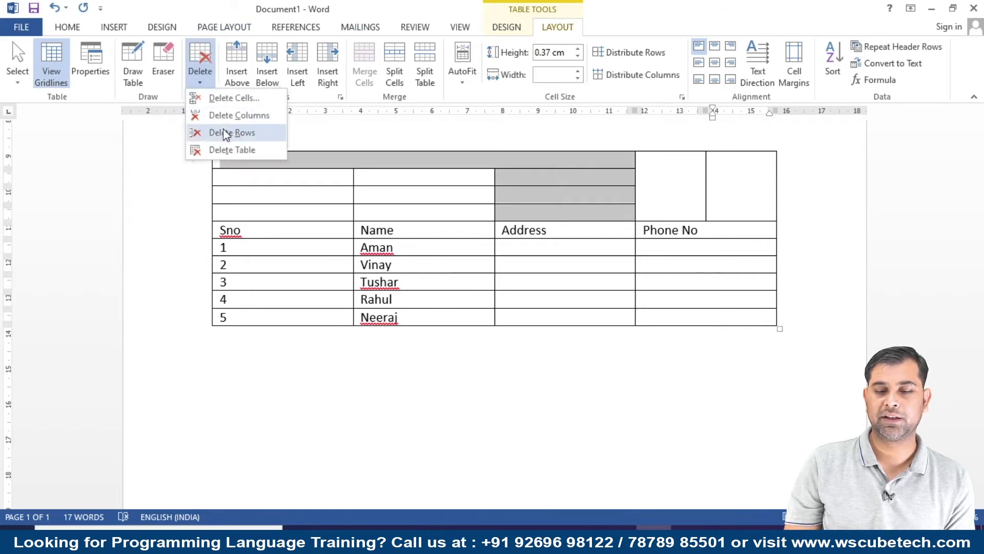
{"action": "left_click", "coordinate": [228, 133]}
{"action": "scroll", "coordinate": [398, 210], "scroll_direction": "up", "scroll_amount": 1}
{"action": "scroll", "coordinate": [402, 207], "scroll_direction": "up", "scroll_amount": 2}
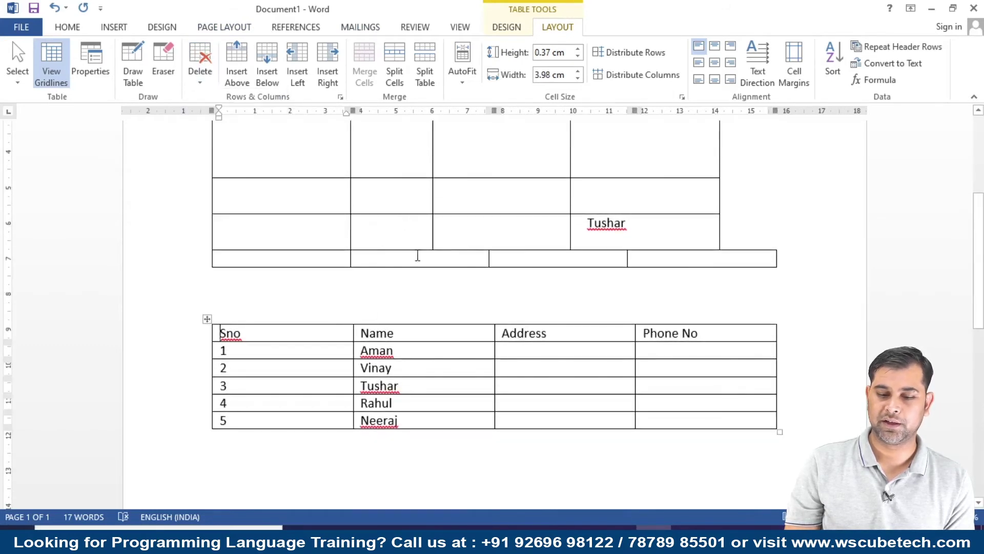
{"action": "left_click", "coordinate": [206, 319]}
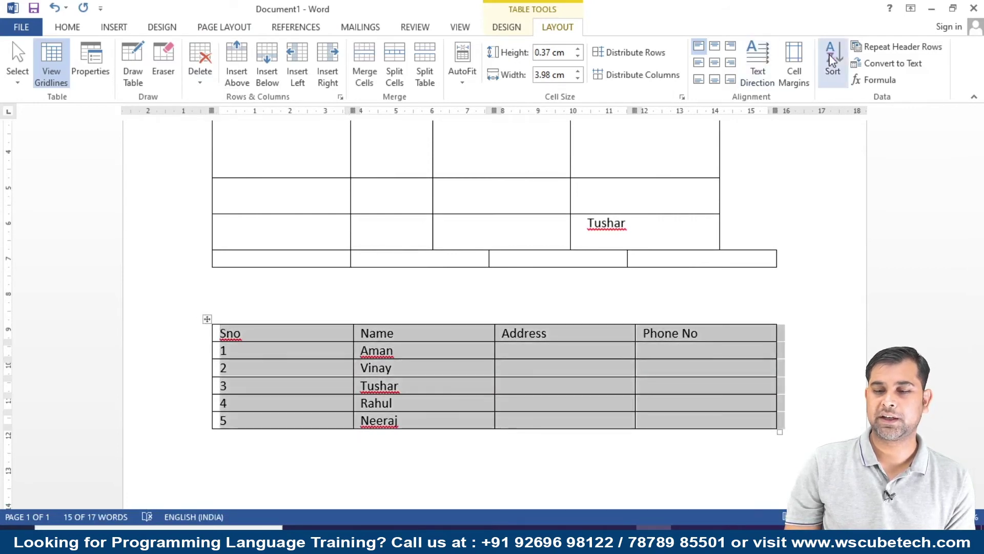
{"action": "left_click", "coordinate": [833, 61]}
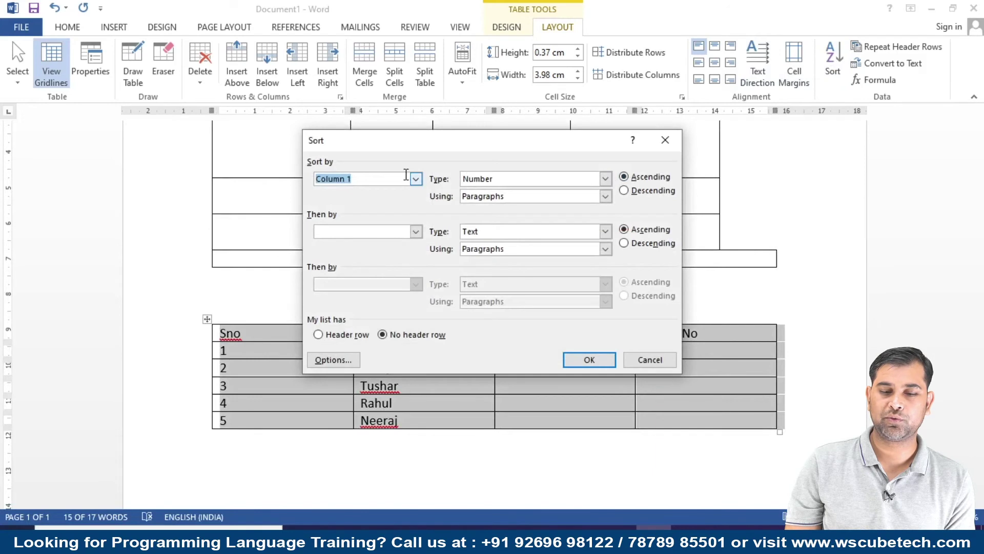
{"action": "left_click_drag", "start_coordinate": [383, 144], "coordinate": [538, 132]}
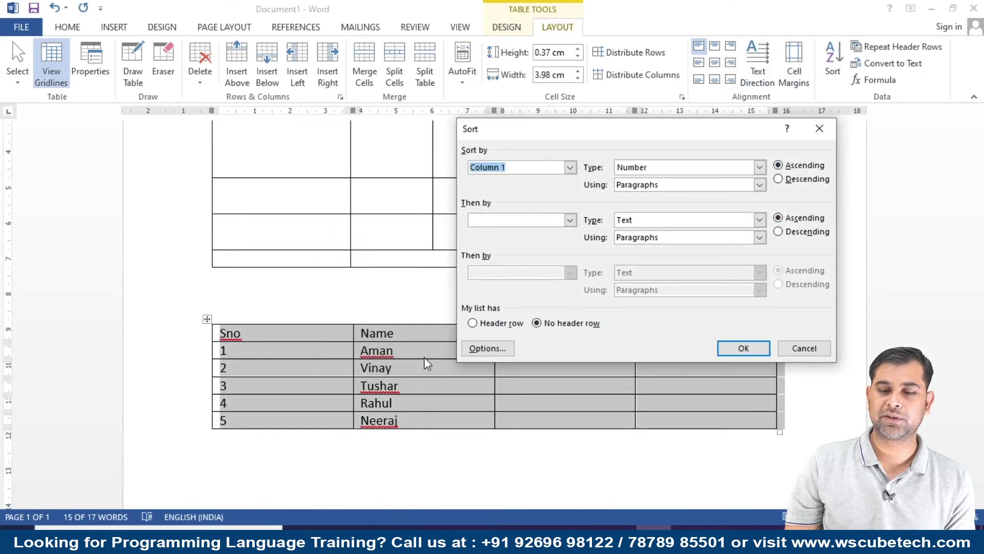
{"action": "left_click", "coordinate": [570, 168]}
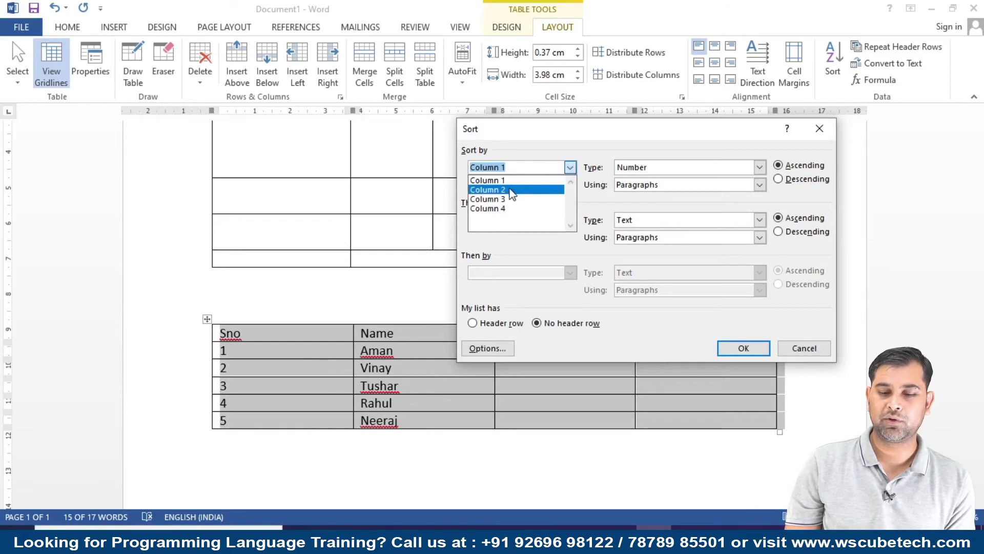
{"action": "left_click", "coordinate": [492, 190]}
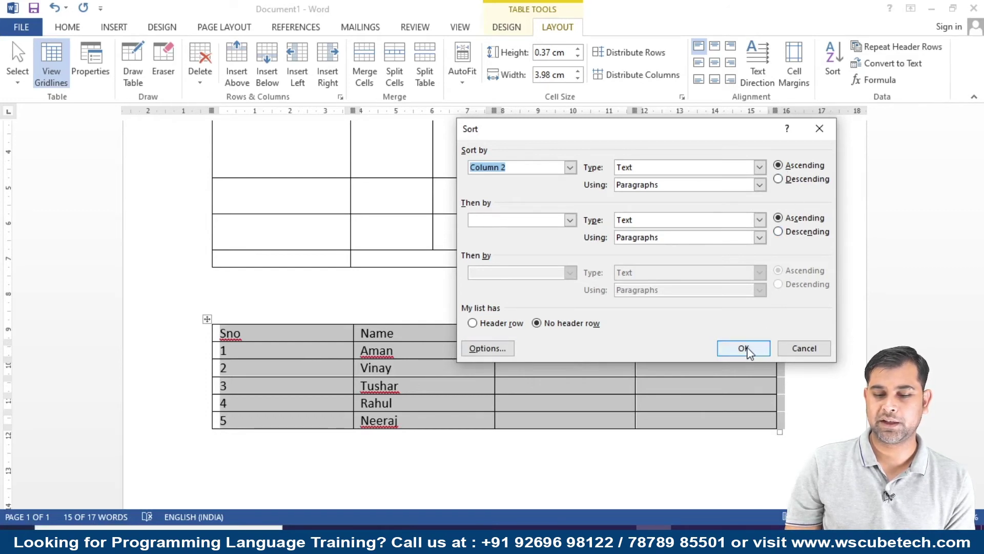
{"action": "left_click", "coordinate": [747, 350]}
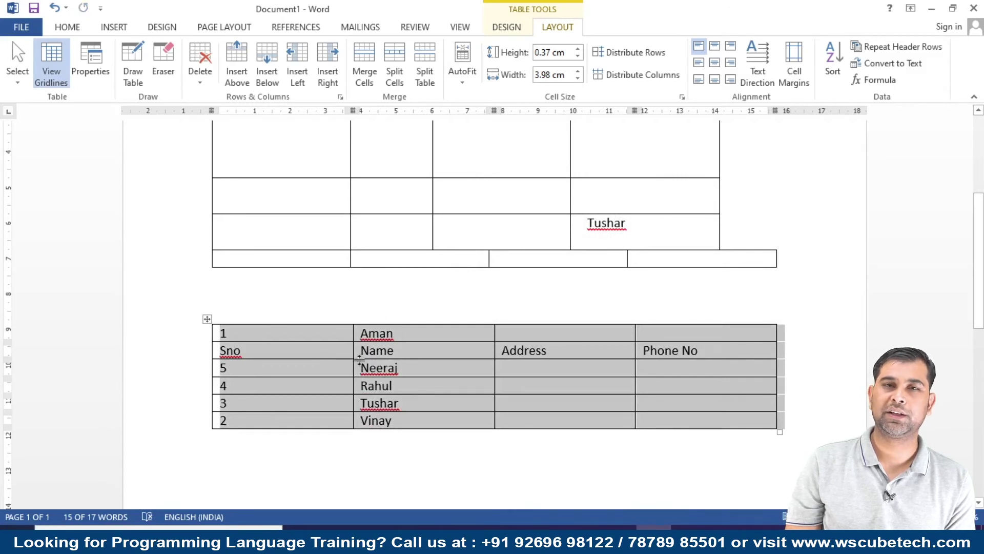
- Undo the scrambled sort, then sort only the data rows by Name, ascending text
{"action": "key", "text": "ctrl+z"}
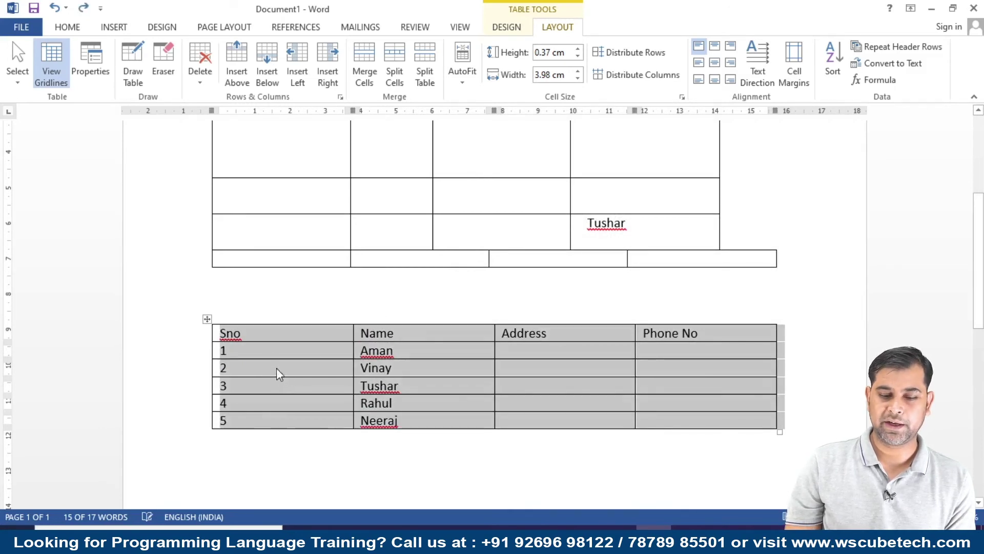
{"action": "left_click", "coordinate": [259, 355]}
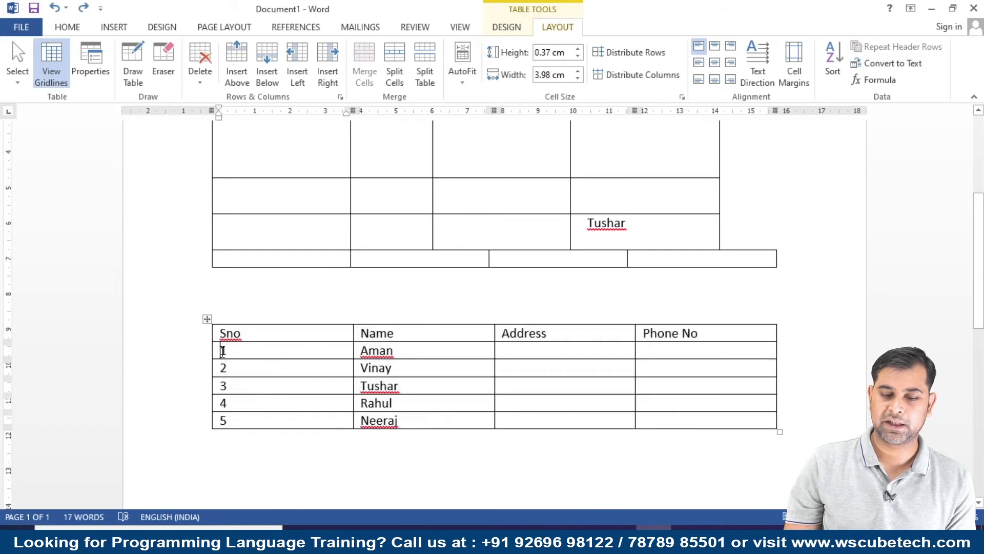
{"action": "key", "text": "shift+Down"}
{"action": "key", "text": "shift+Down"}
{"action": "key", "text": "shift+Down"}
{"action": "key", "text": "shift+Down"}
{"action": "key", "text": "shift+Right"}
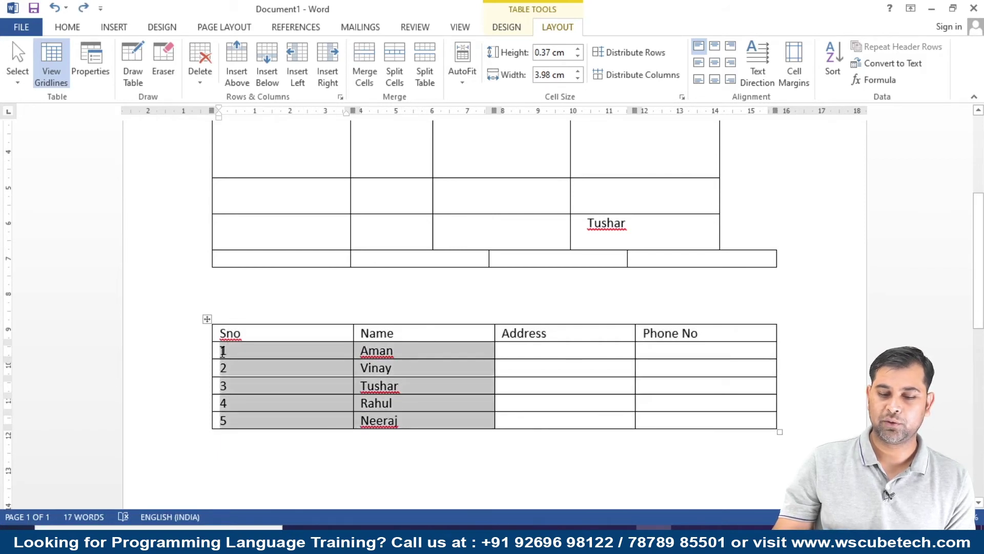
{"action": "key", "text": "shift+Right"}
{"action": "key", "text": "shift+Right"}
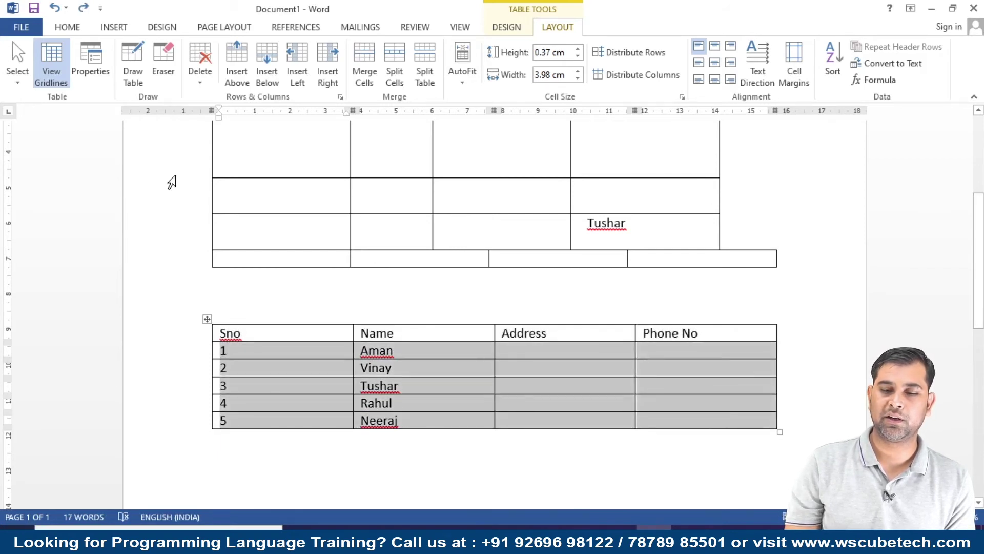
{"action": "left_click", "coordinate": [833, 64]}
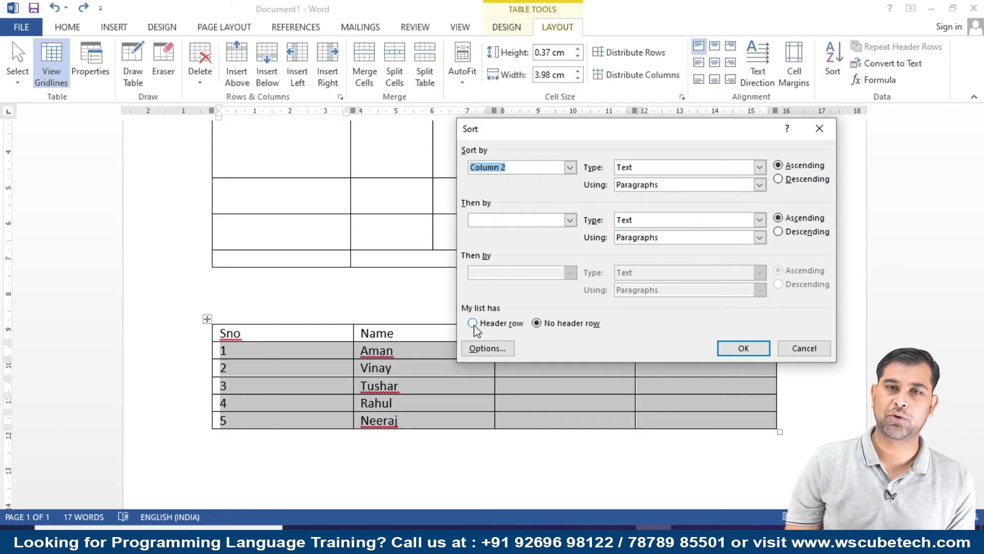
{"action": "left_click", "coordinate": [750, 350]}
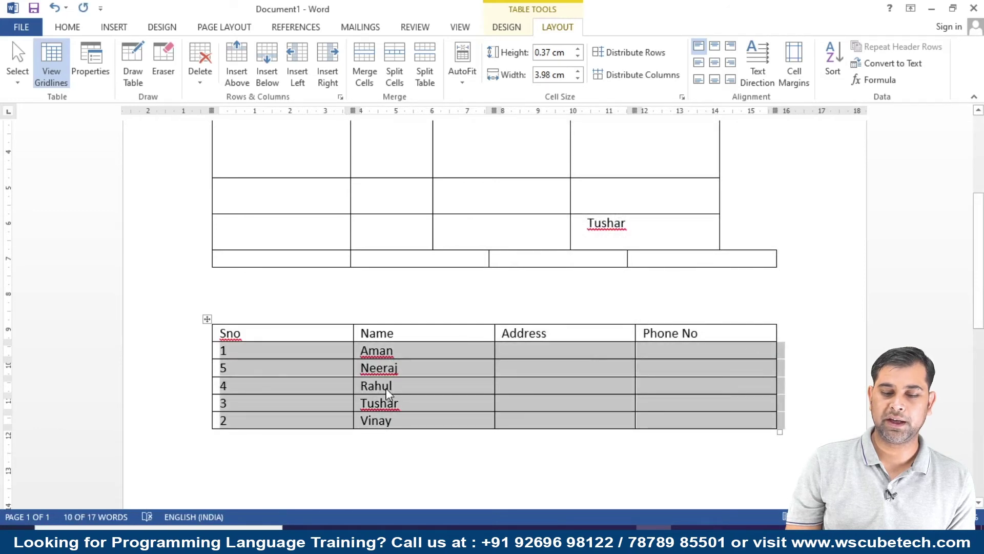
- Put the cursor on the empty line just below the sorted names table
{"action": "left_click", "coordinate": [385, 426]}
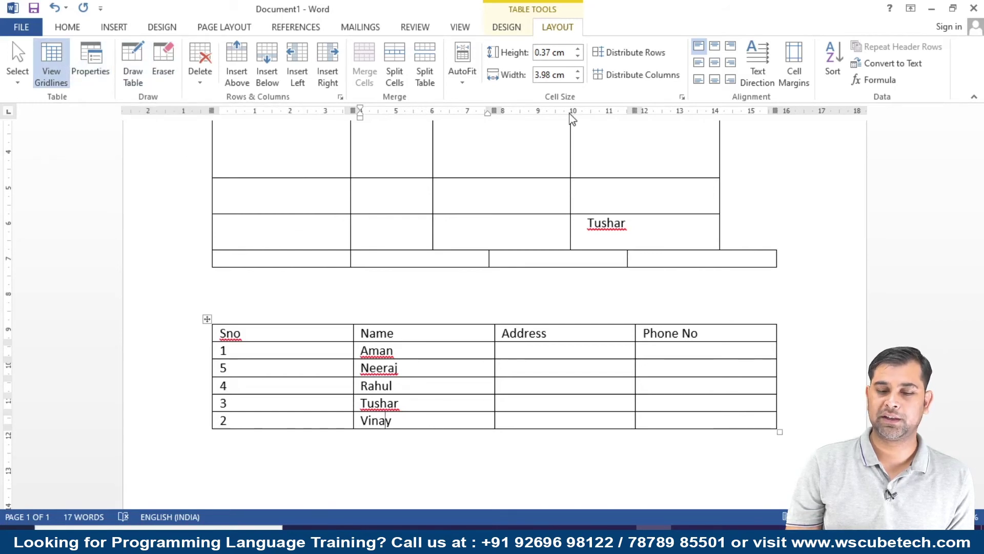
{"action": "scroll", "coordinate": [552, 345], "scroll_direction": "down", "scroll_amount": 5}
{"action": "left_click", "coordinate": [347, 226]}
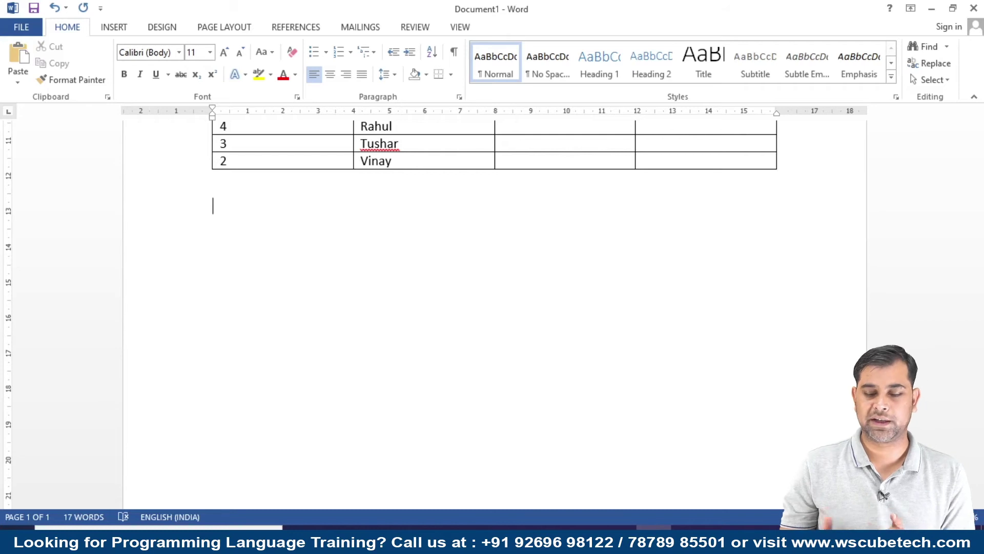
- Type the tab-separated Name/Address heading and the name Vinay, fixing typos
{"action": "type", "text": "Name\tP"}
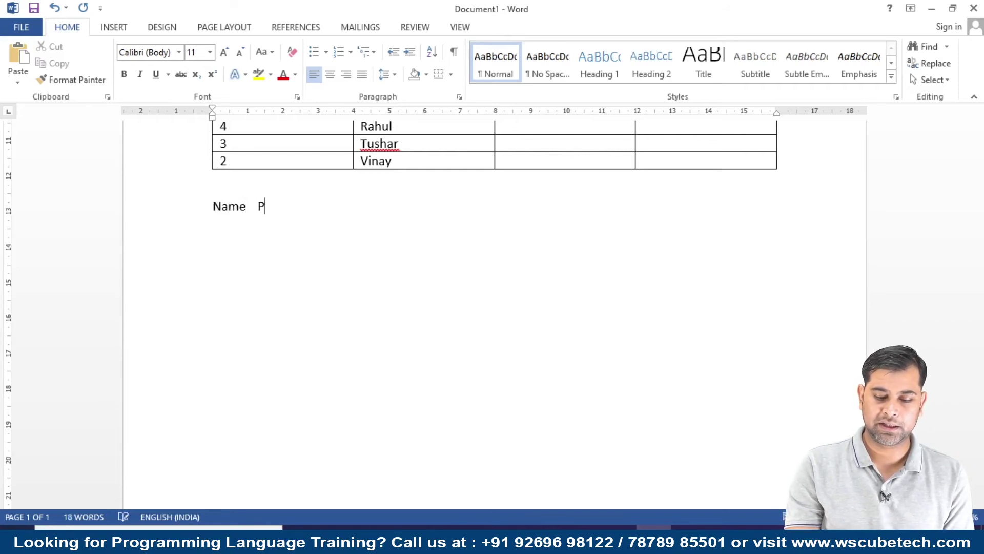
{"action": "type", "text": "roperties "}
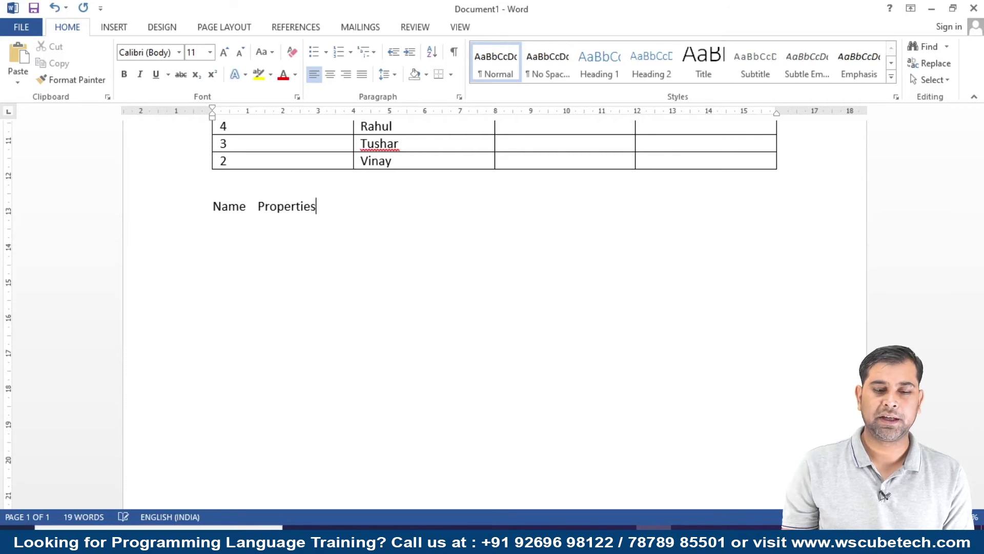
{"action": "type", "text": "Vian"}
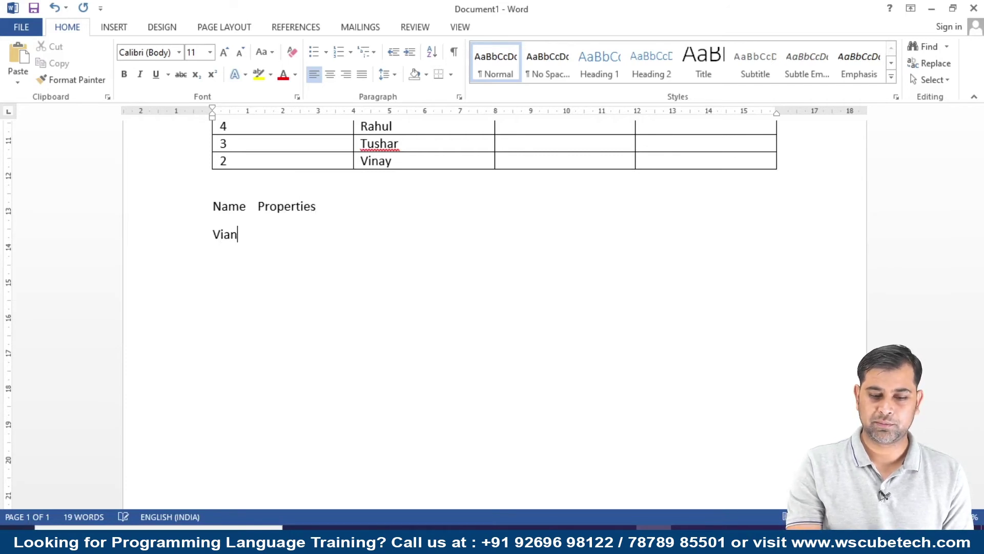
{"action": "type", "text": "y"}
{"action": "key", "text": "Tab"}
{"action": "key", "text": "BackSpace"}
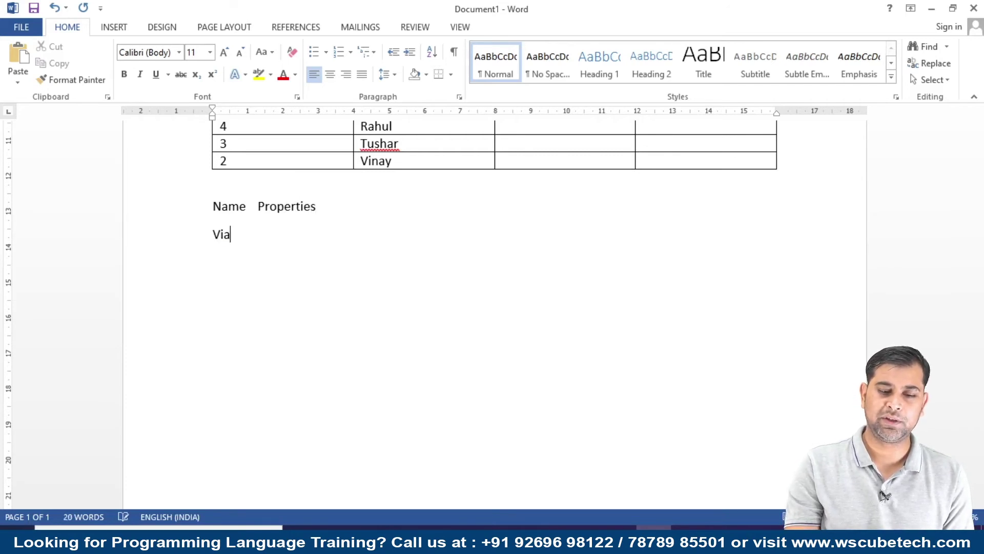
{"action": "type", "text": "nay"}
{"action": "key", "text": "Tab"}
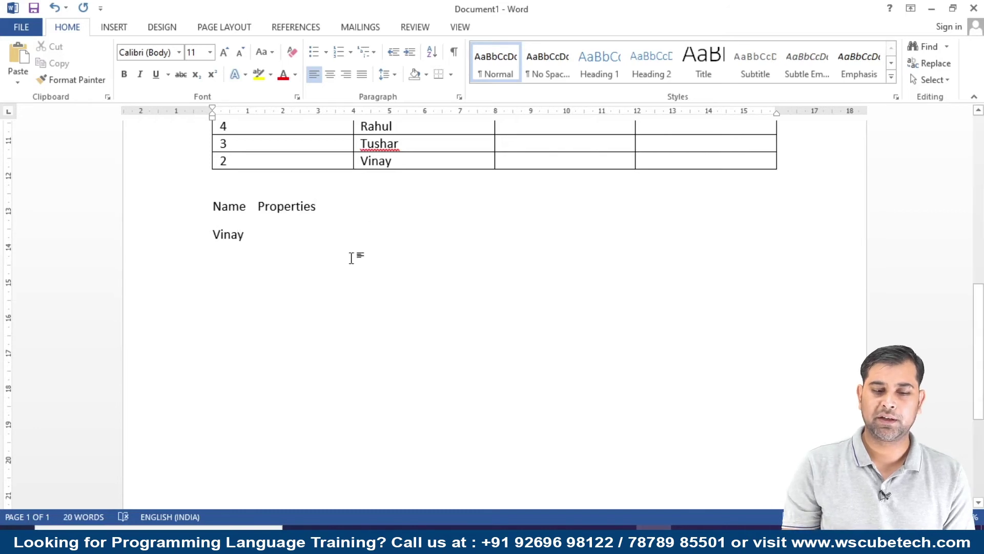
{"action": "double_click", "coordinate": [270, 211]}
{"action": "type", "text": "Ad"}
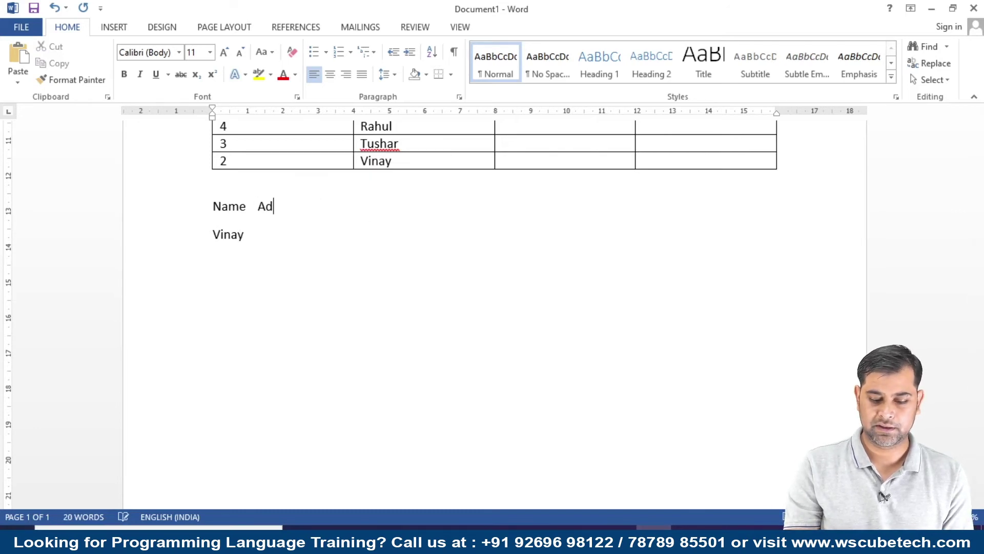
{"action": "type", "text": "dress"}
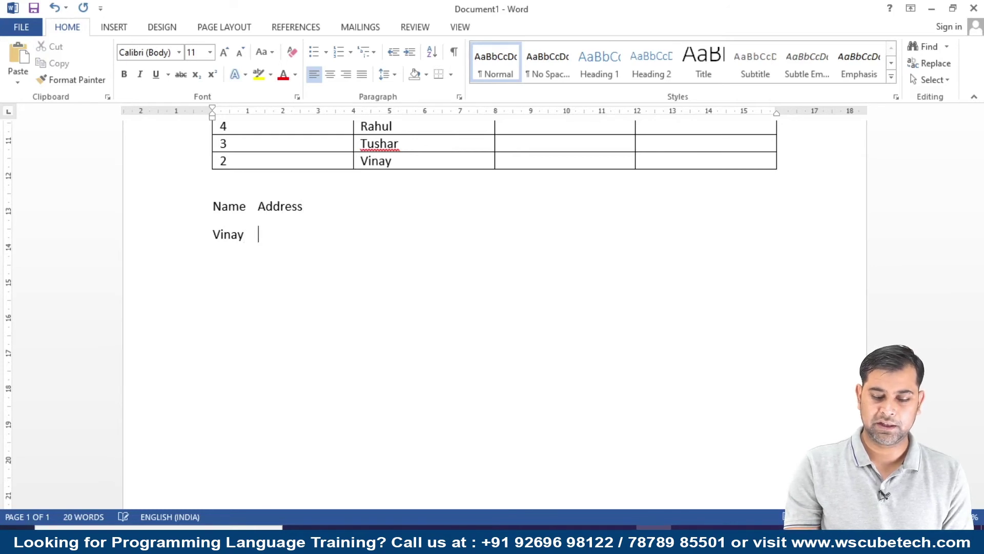
{"action": "type", "text": "PAota"}
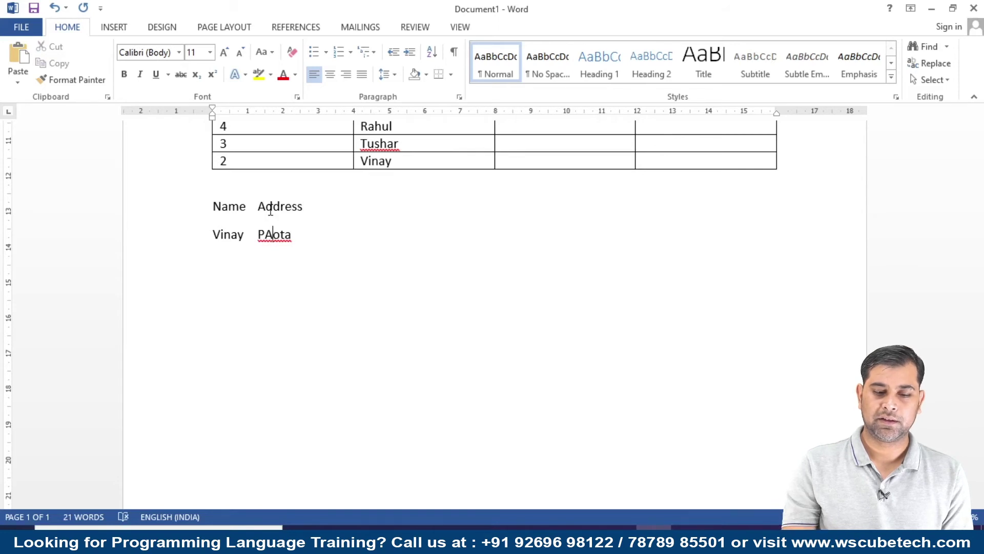
{"action": "key", "text": "BackSpace"}
{"action": "type", "text": "ar"}
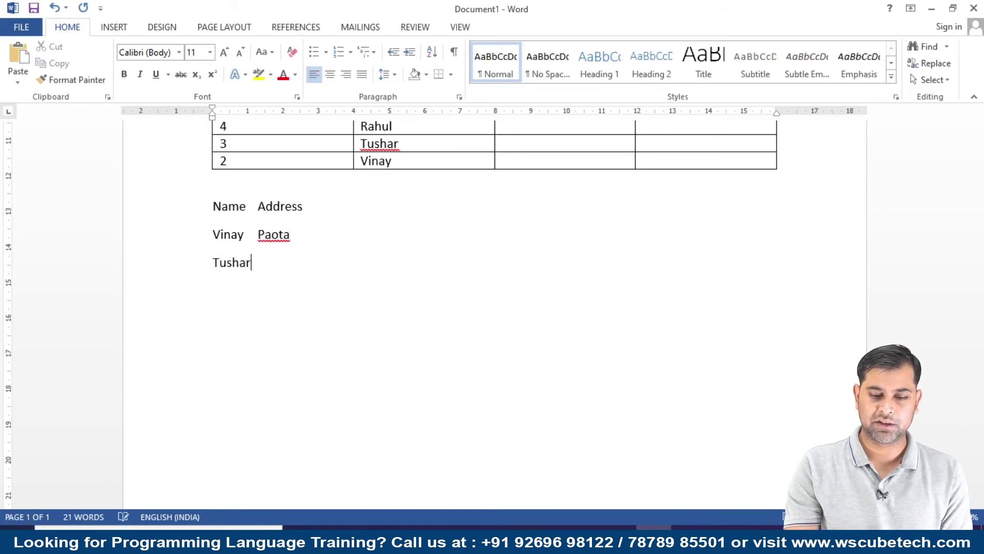
- Enter the remaining tab-separated names and addresses, ending with Ratanada
{"action": "key", "text": "Tab"}
{"action": "type", "text": "lo"}
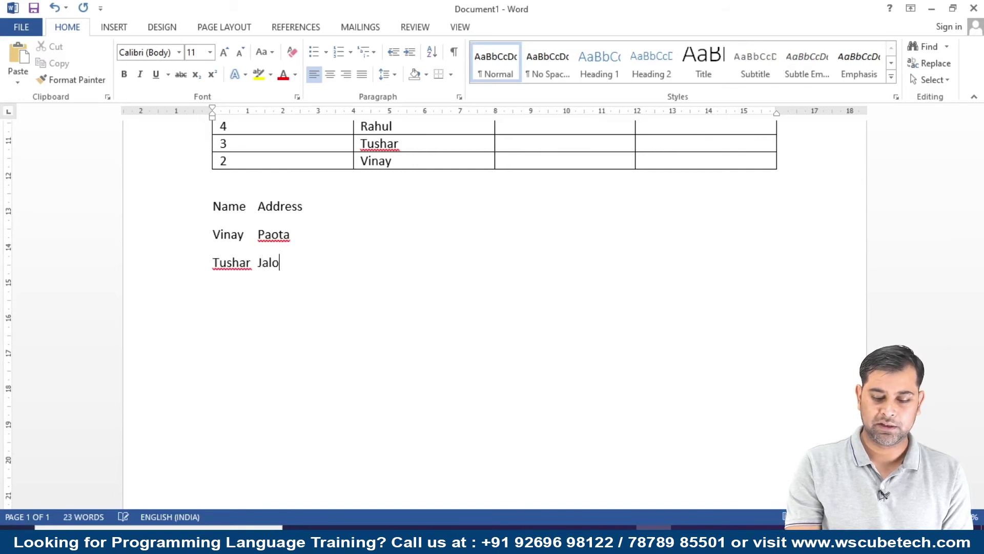
{"action": "type", "text": "ri Ga"}
{"action": "key", "text": "BackSpace"}
{"action": "key", "text": "BackSpace"}
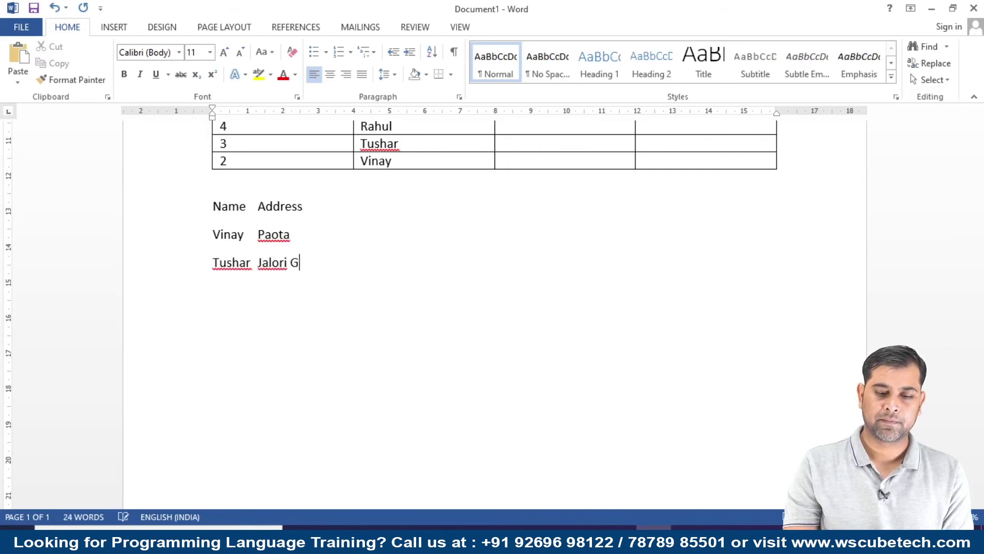
{"action": "type", "text": "ate"}
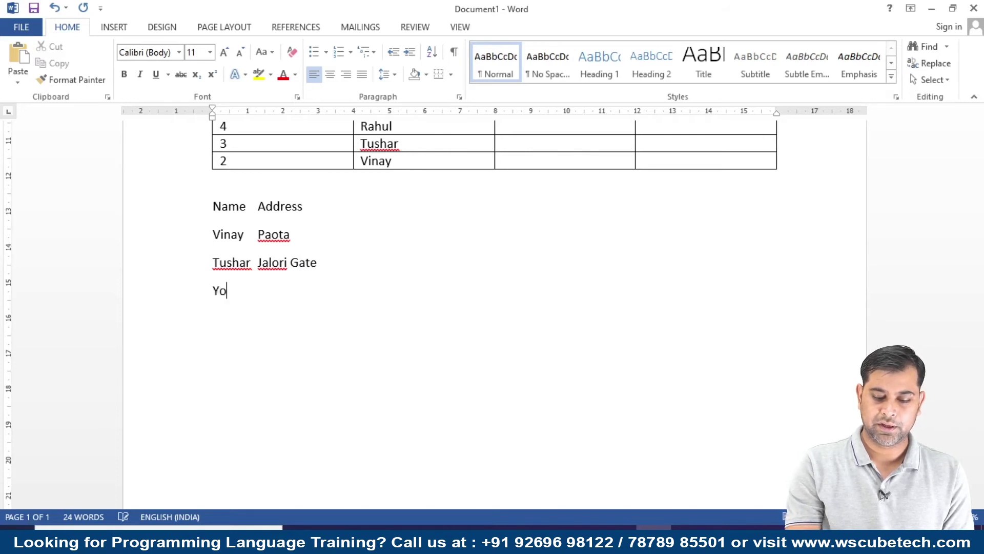
{"action": "type", "text": "h"}
{"action": "key", "text": "Tab"}
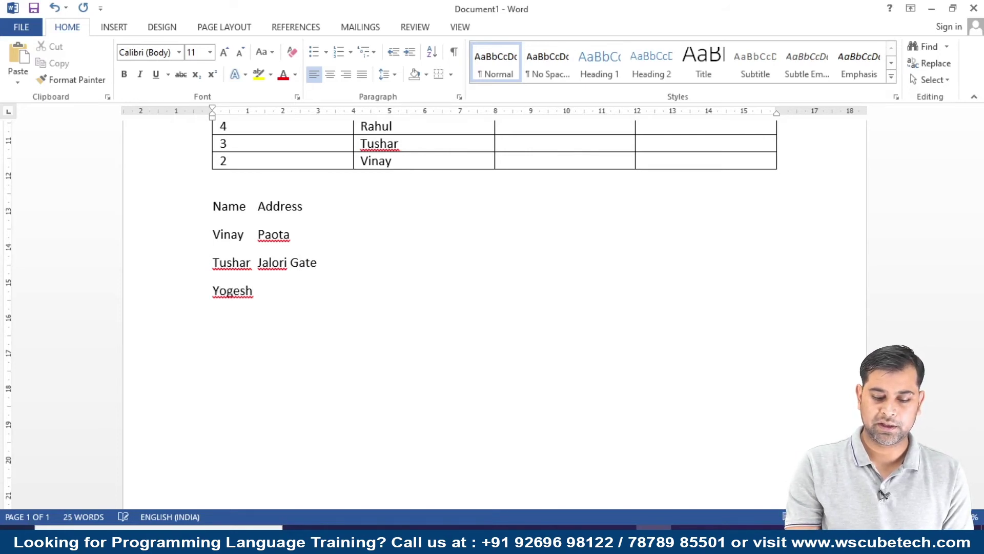
{"action": "type", "text": " Sojti Gate"}
{"action": "type", "text": "Naveen"}
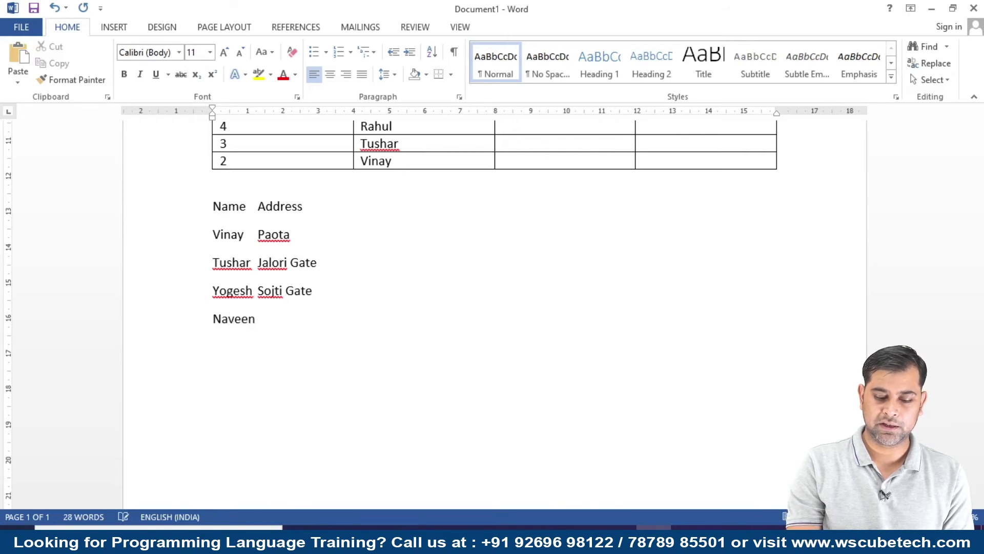
{"action": "type", "text": "Ratanada"}
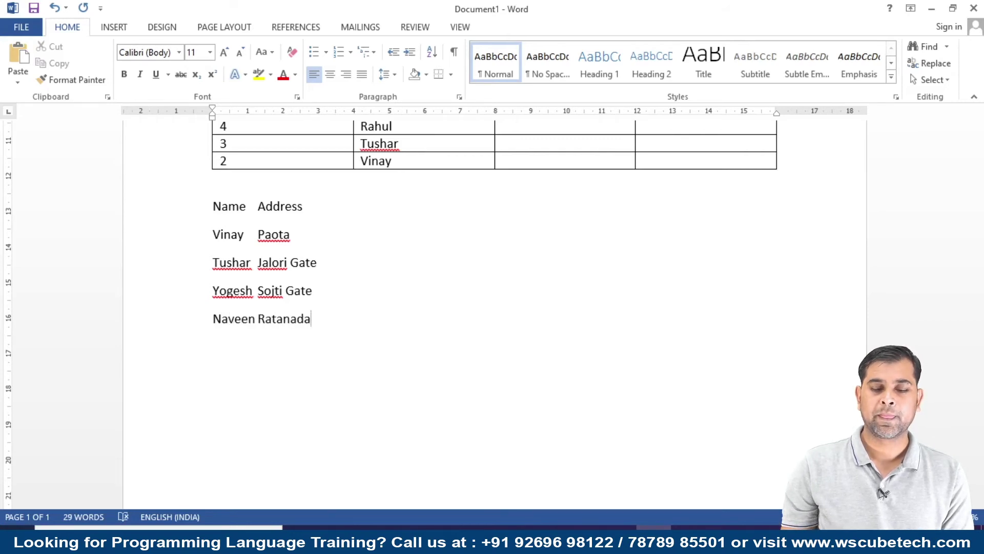
{"action": "key", "text": "Return"}
{"action": "key", "text": "Up"}
{"action": "key", "text": "Up"}
{"action": "key", "text": "Up"}
- Convert the five Name/Address lines into a two-column table split at tabs
{"action": "key", "text": "shift+Down"}
{"action": "key", "text": "shift+Down"}
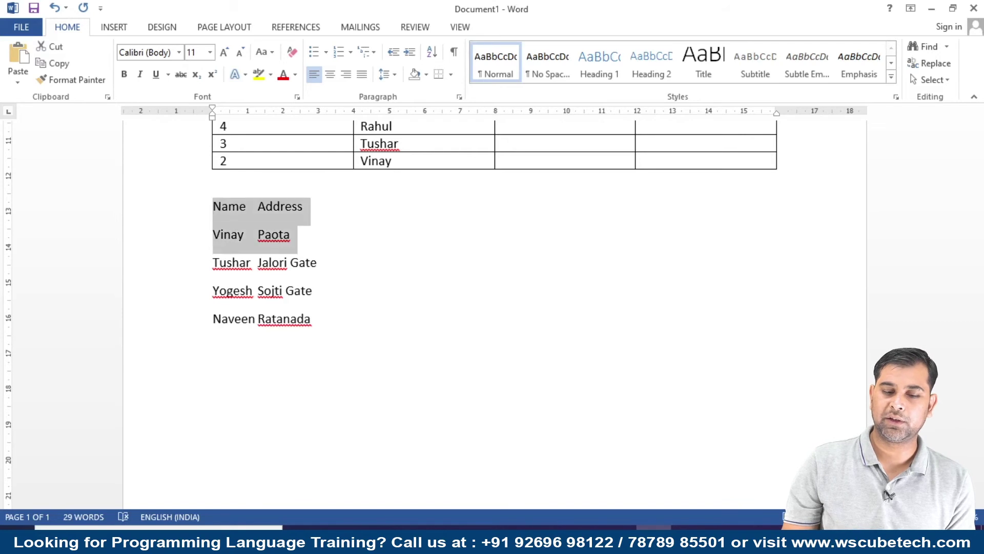
{"action": "key", "text": "shift+Down"}
{"action": "key", "text": "shift+Down"}
{"action": "key", "text": "shift+Down"}
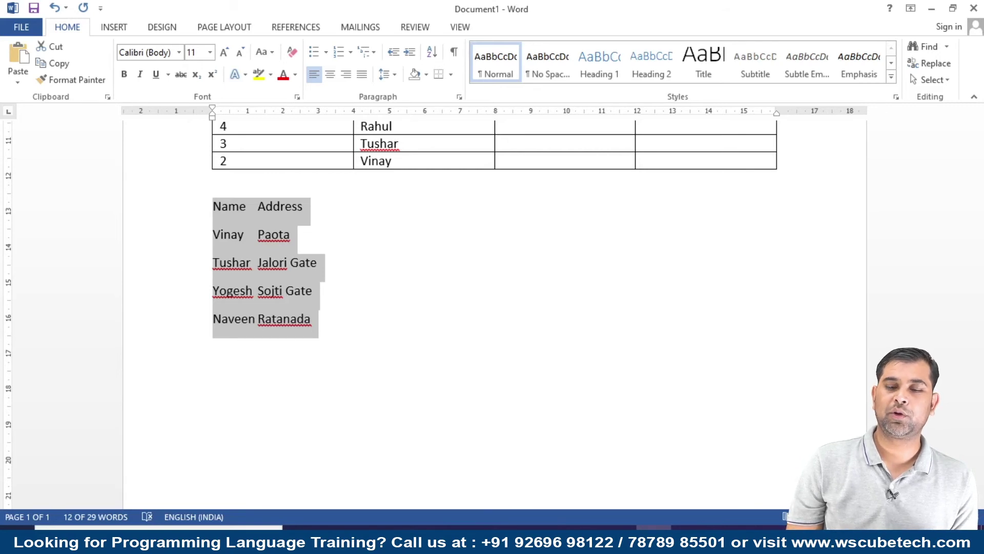
{"action": "left_click", "coordinate": [113, 28]}
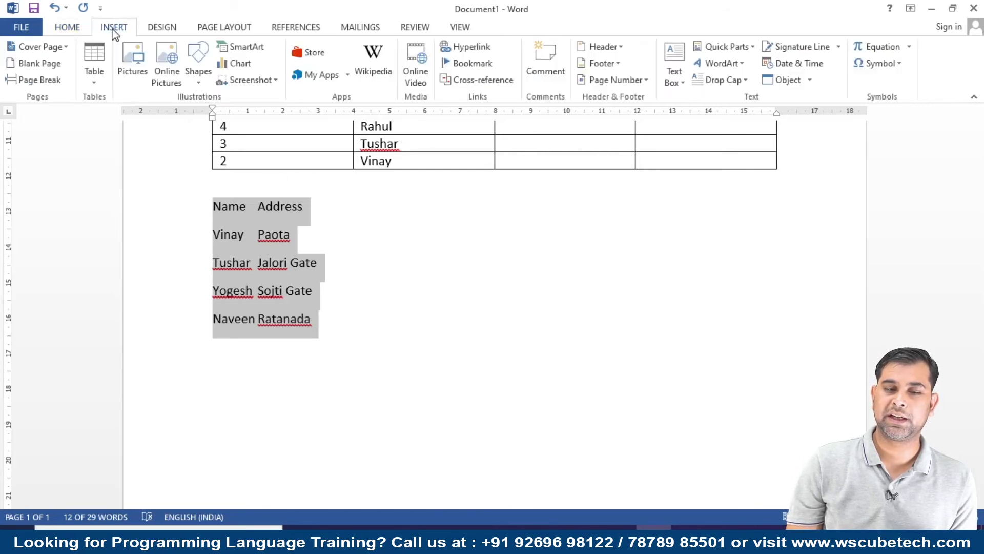
{"action": "left_click", "coordinate": [94, 82]}
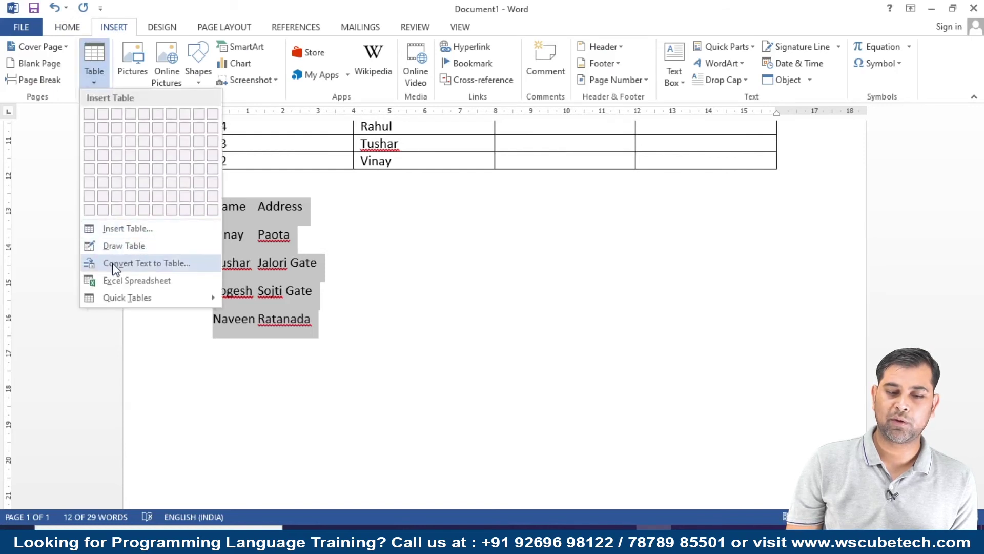
{"action": "left_click", "coordinate": [172, 267]}
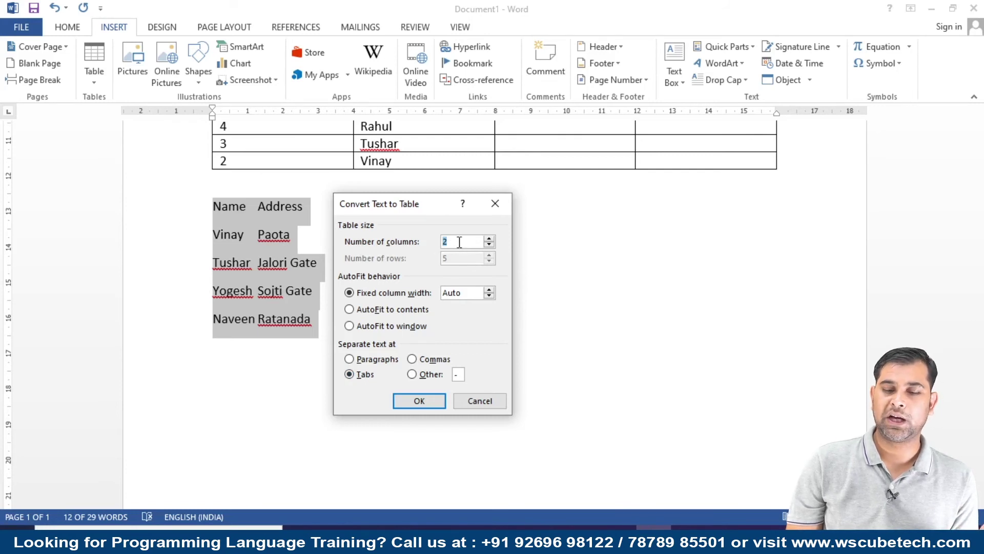
{"action": "left_click", "coordinate": [424, 399]}
{"action": "left_click", "coordinate": [424, 400]}
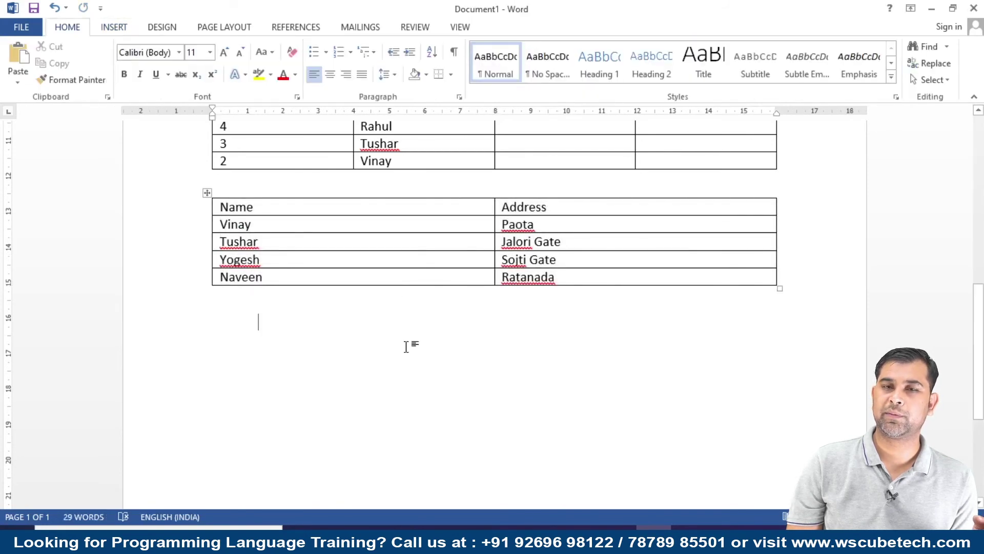
{"action": "mouse_move", "coordinate": [277, 241]}
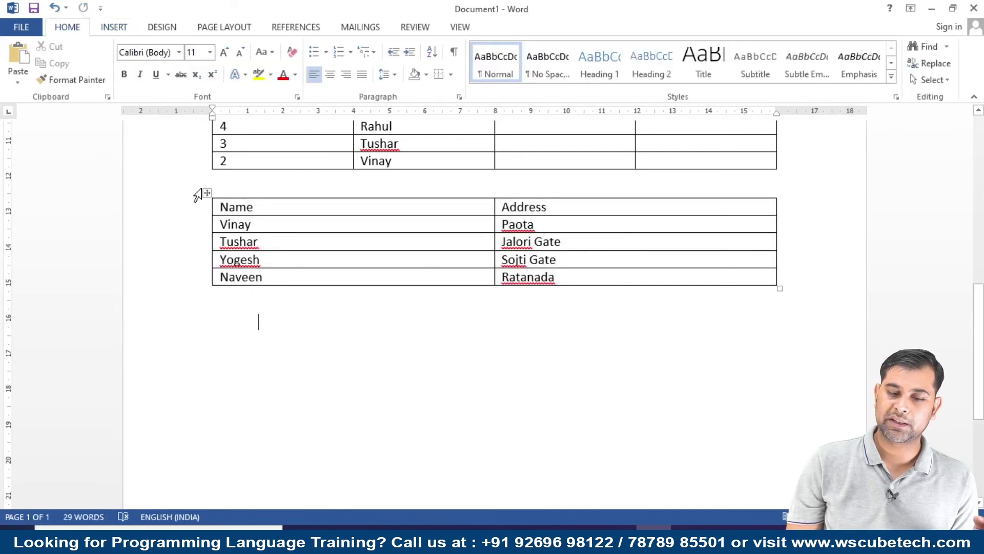
- Apply a black grid table style to the Name/Address table
{"action": "left_click", "coordinate": [206, 192]}
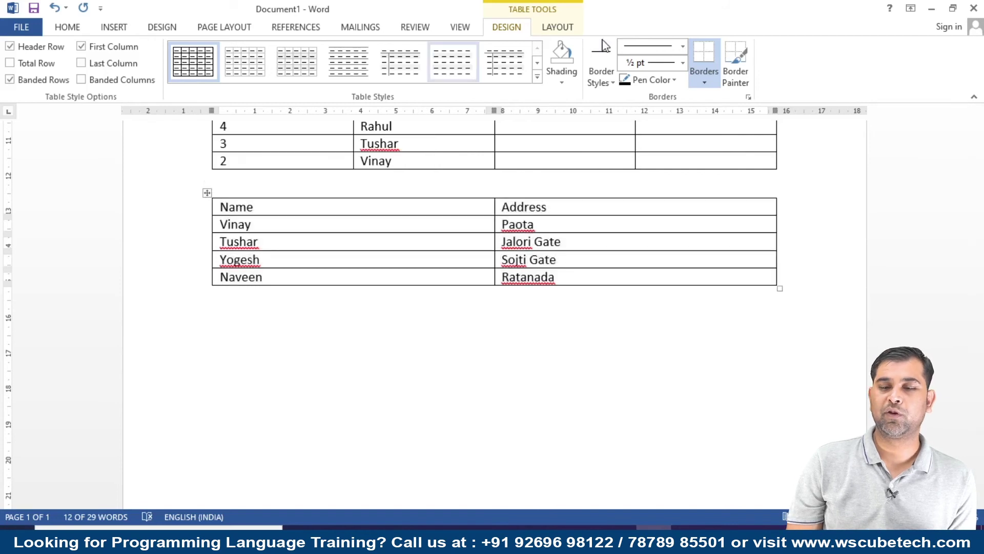
{"action": "left_click", "coordinate": [564, 31]}
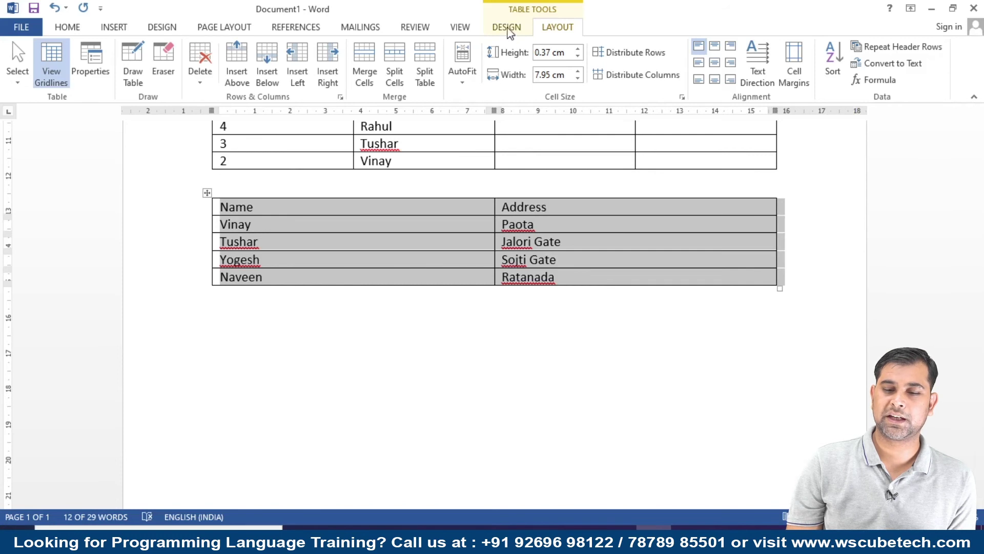
{"action": "left_click", "coordinate": [507, 27]}
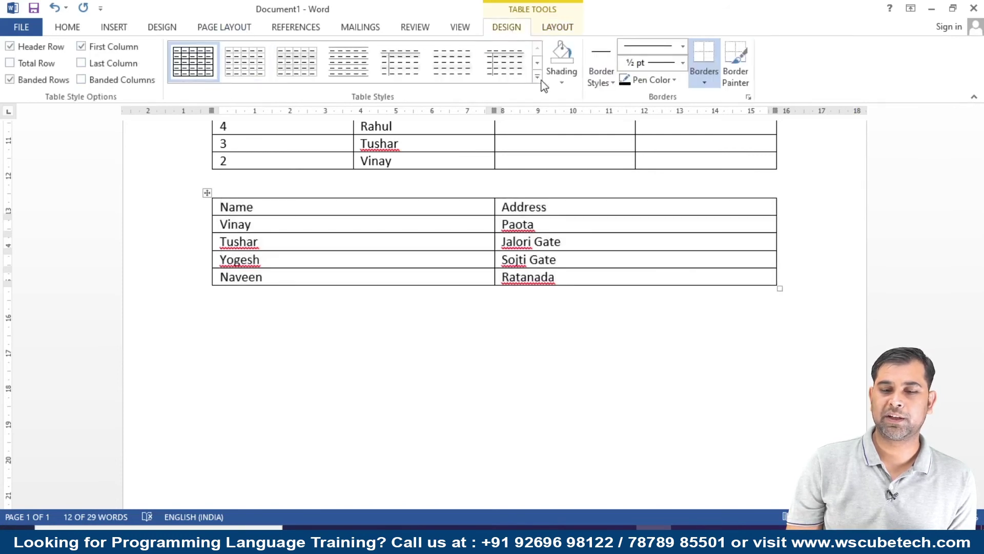
{"action": "left_click", "coordinate": [537, 78]}
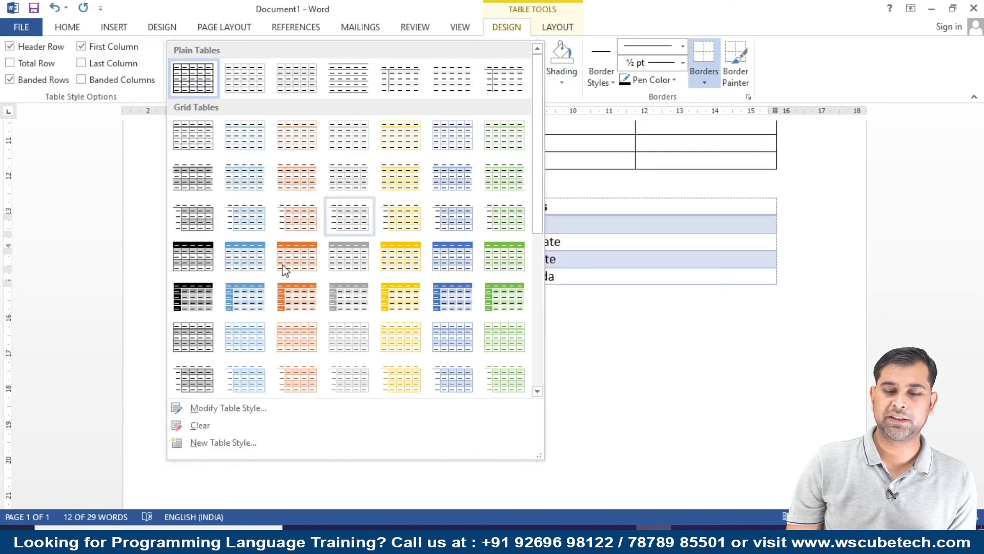
{"action": "left_click", "coordinate": [198, 265]}
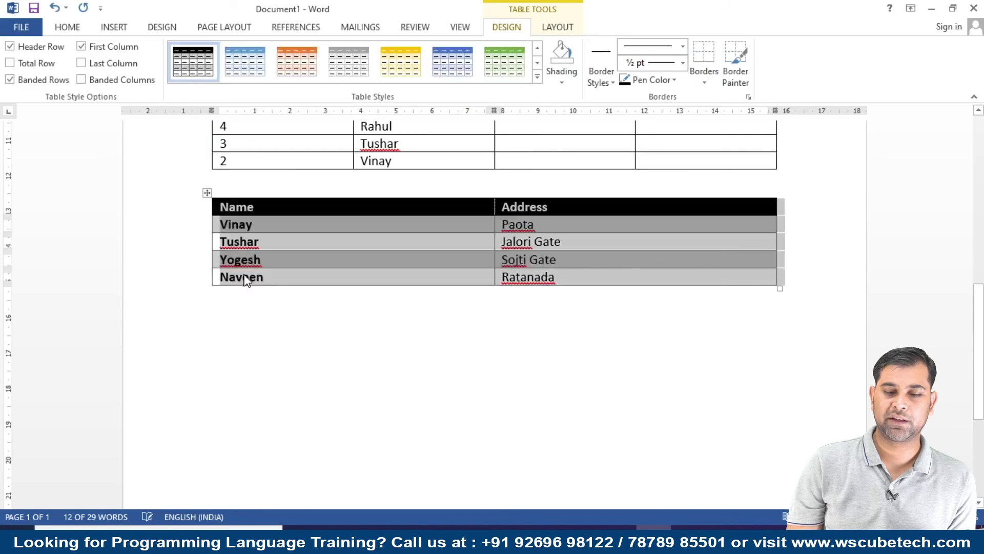
{"action": "left_click", "coordinate": [370, 350]}
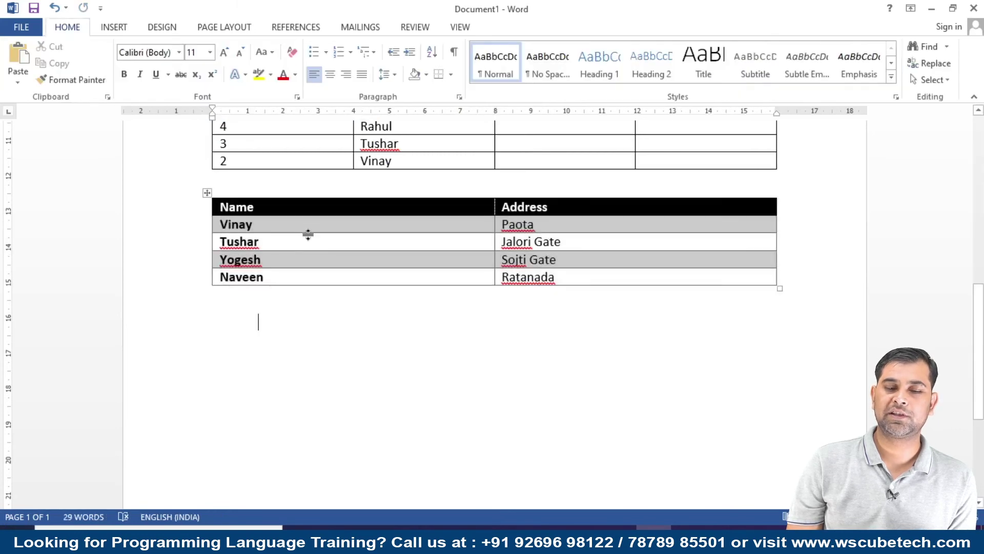
- Try blue, green and orange styles, settling on an orange Grid Table style
{"action": "left_click", "coordinate": [207, 193]}
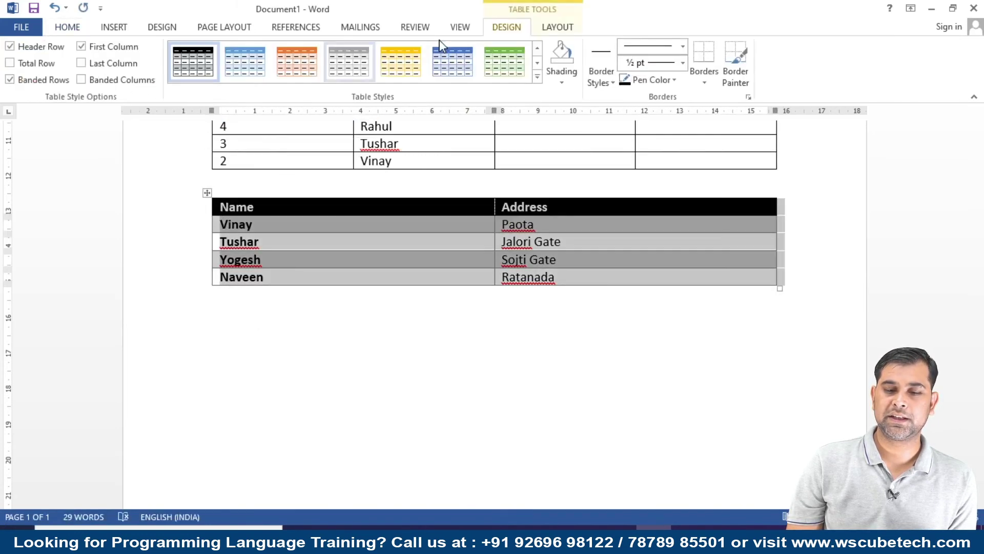
{"action": "left_click", "coordinate": [452, 63]}
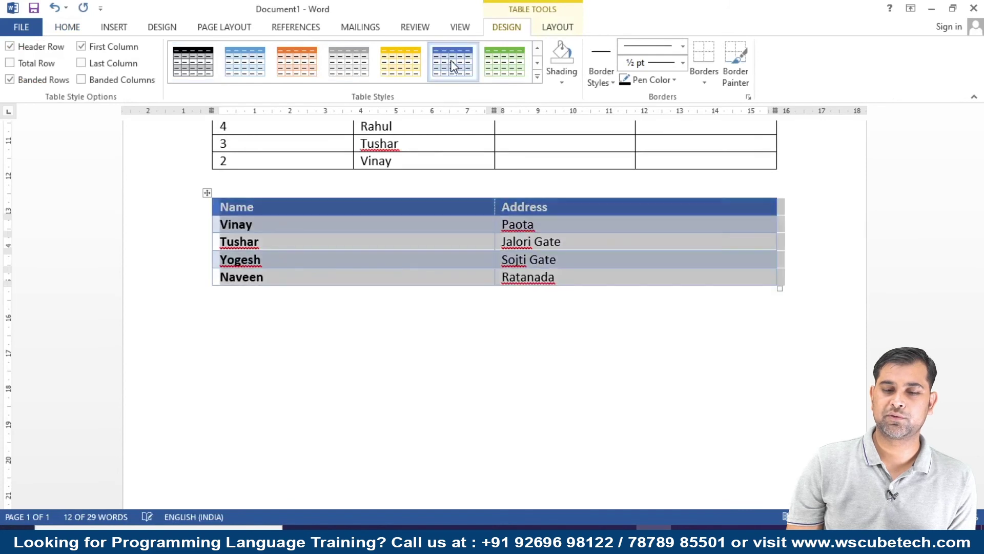
{"action": "left_click", "coordinate": [504, 64]}
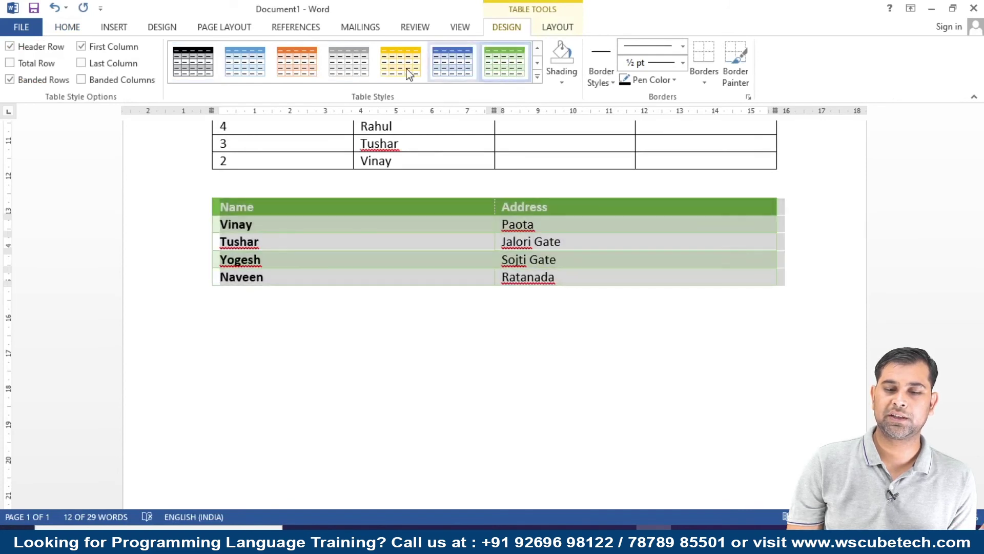
{"action": "left_click", "coordinate": [303, 63]}
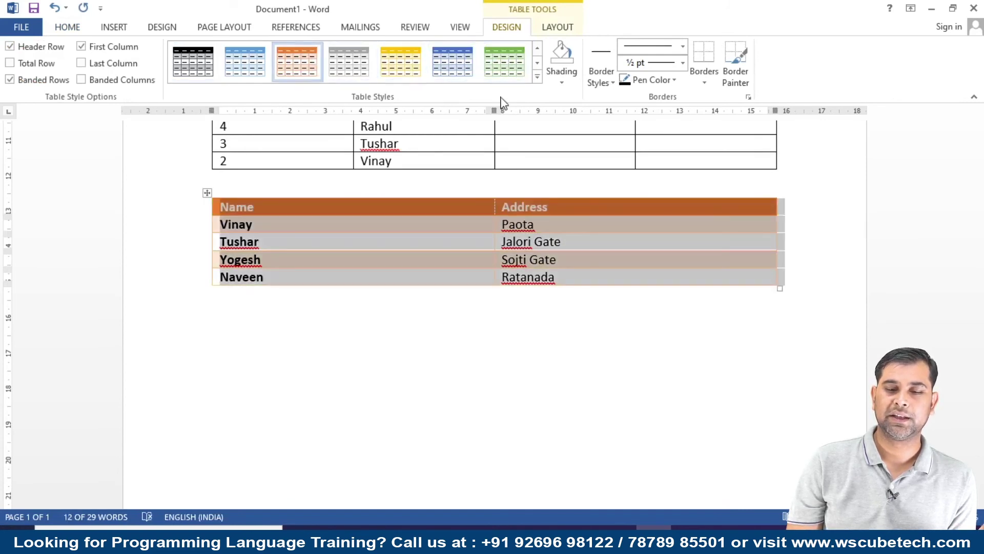
{"action": "left_click", "coordinate": [537, 78]}
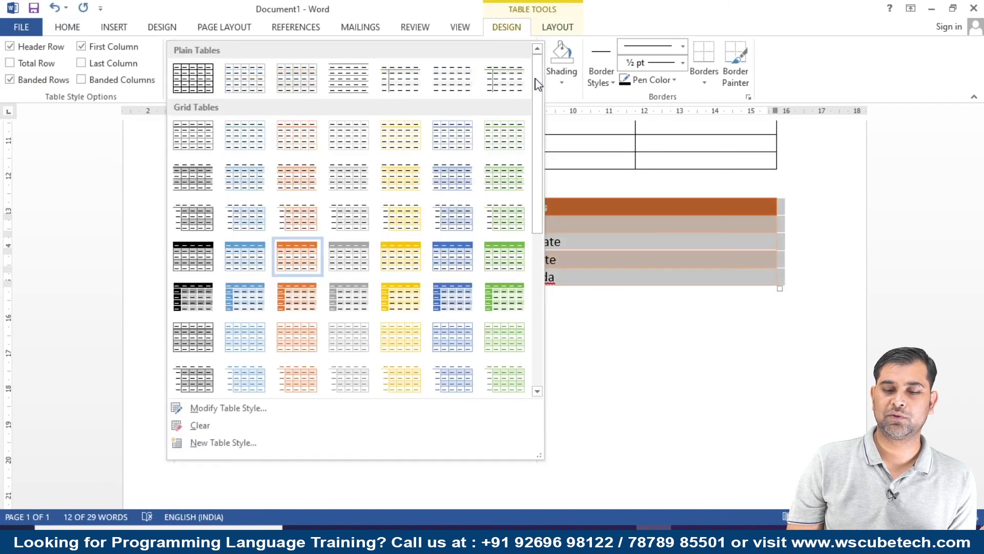
{"action": "scroll", "coordinate": [450, 281], "scroll_direction": "down", "scroll_amount": 5}
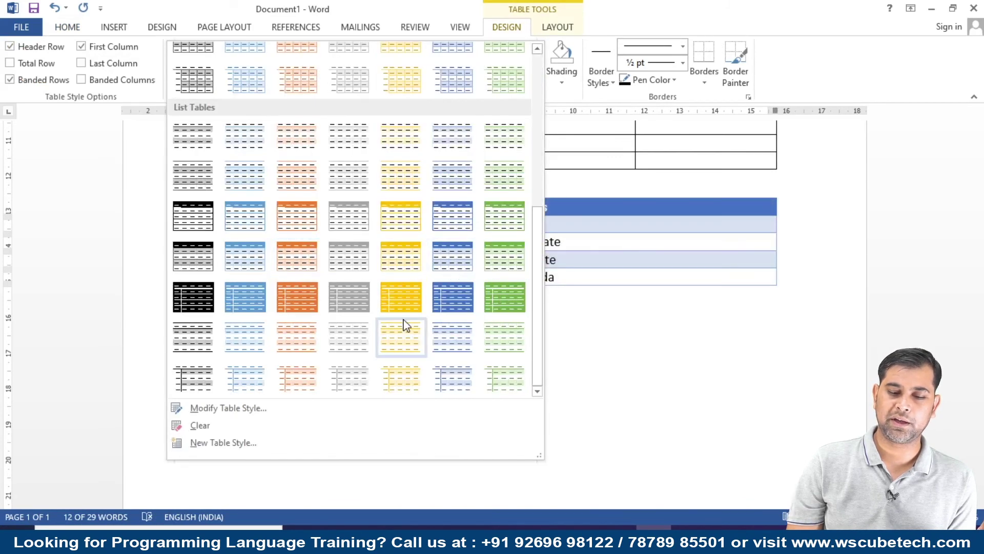
{"action": "left_click", "coordinate": [248, 291]}
{"action": "left_click", "coordinate": [258, 325]}
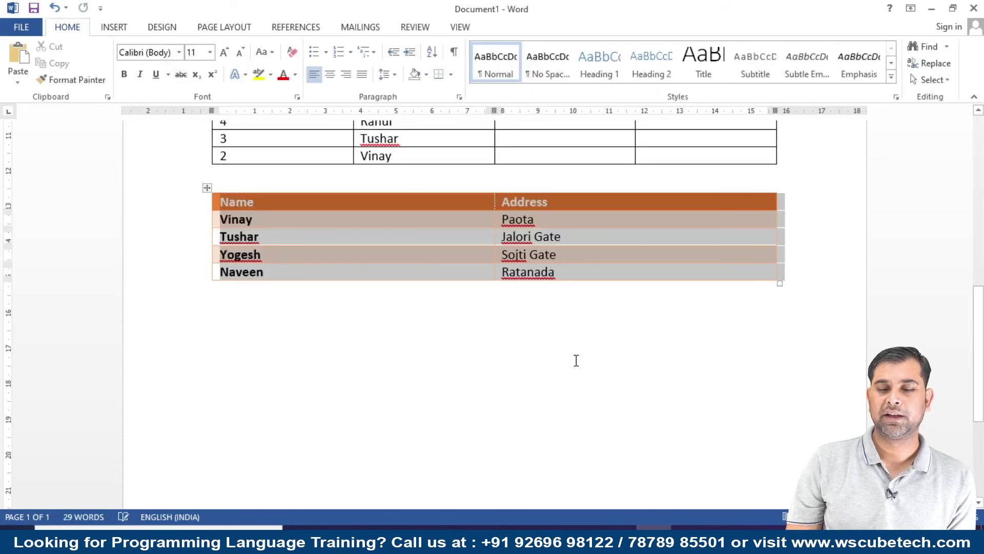
- Revert to the orange table style, leaving shading colour unchanged
{"action": "key", "text": "ctrl+z"}
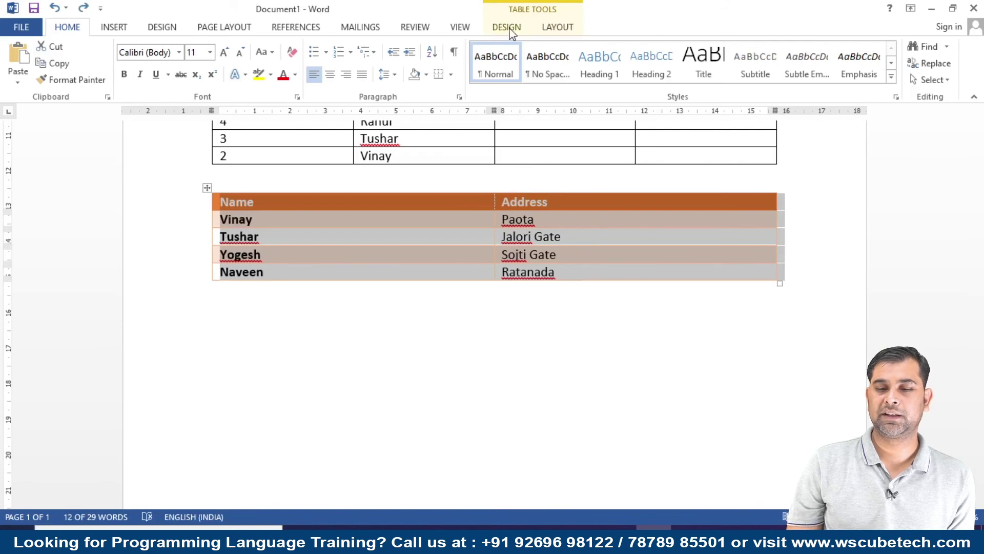
{"action": "left_click", "coordinate": [510, 28]}
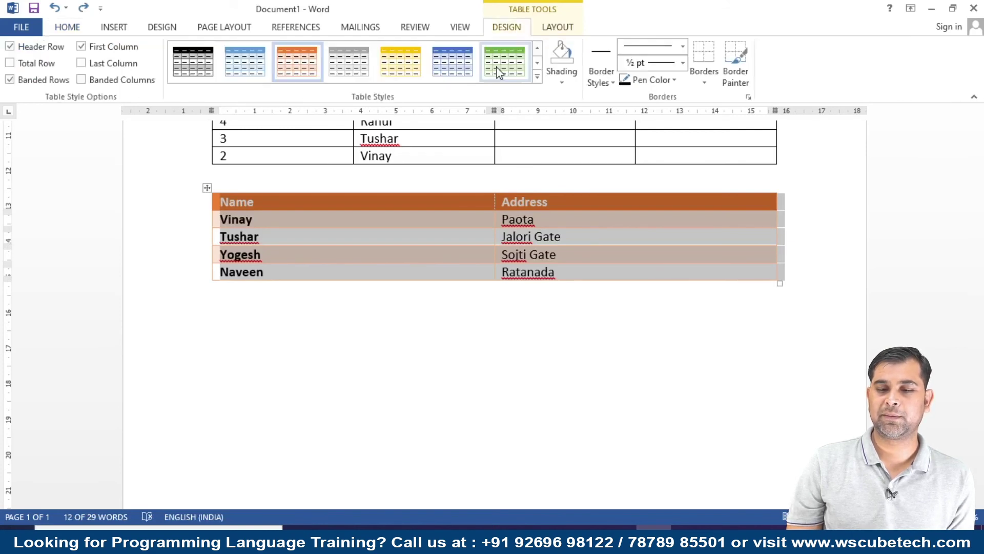
{"action": "left_click", "coordinate": [565, 72]}
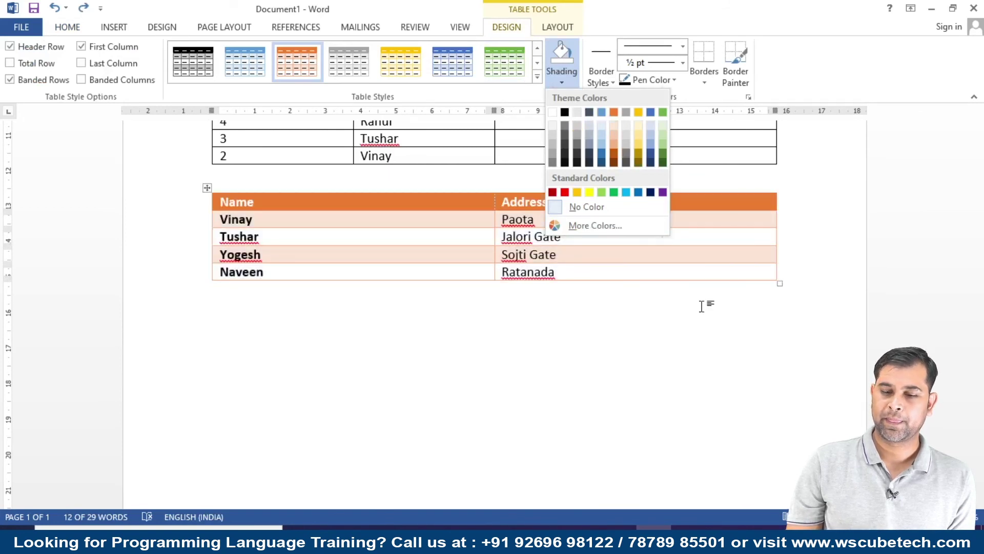
{"action": "left_click", "coordinate": [549, 237]}
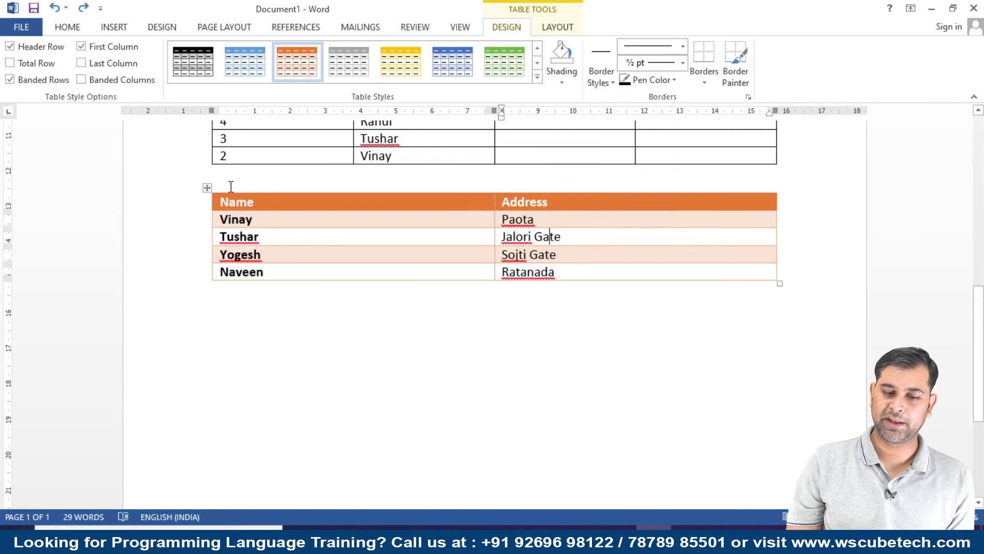
- Apply double-line All Borders to every cell of the Name/Address table
{"action": "left_click", "coordinate": [208, 189]}
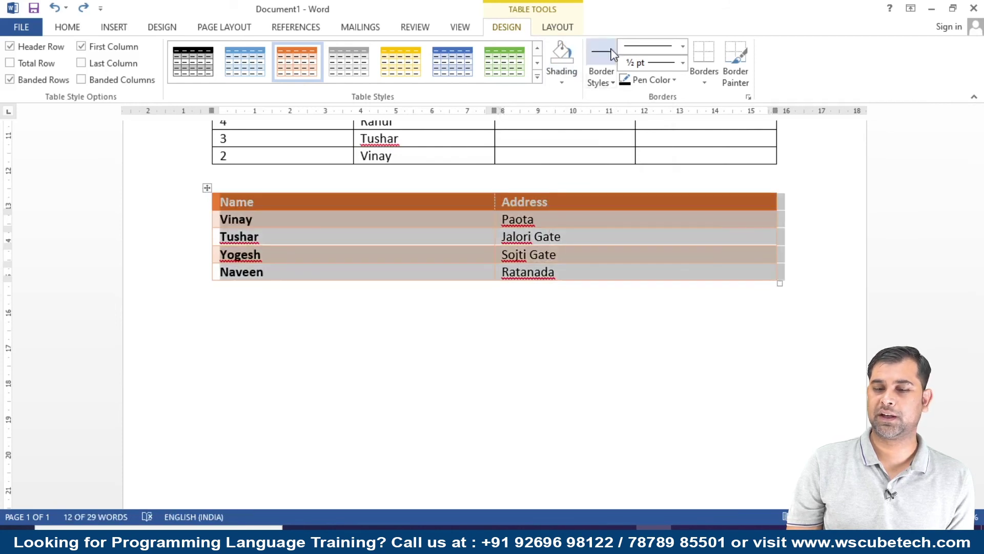
{"action": "left_click", "coordinate": [601, 74]}
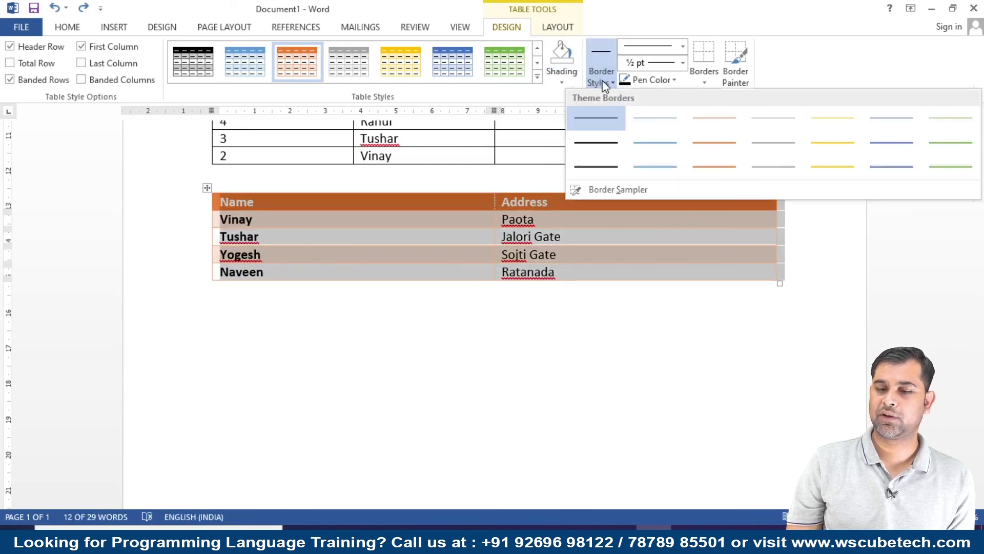
{"action": "left_click", "coordinate": [636, 167]}
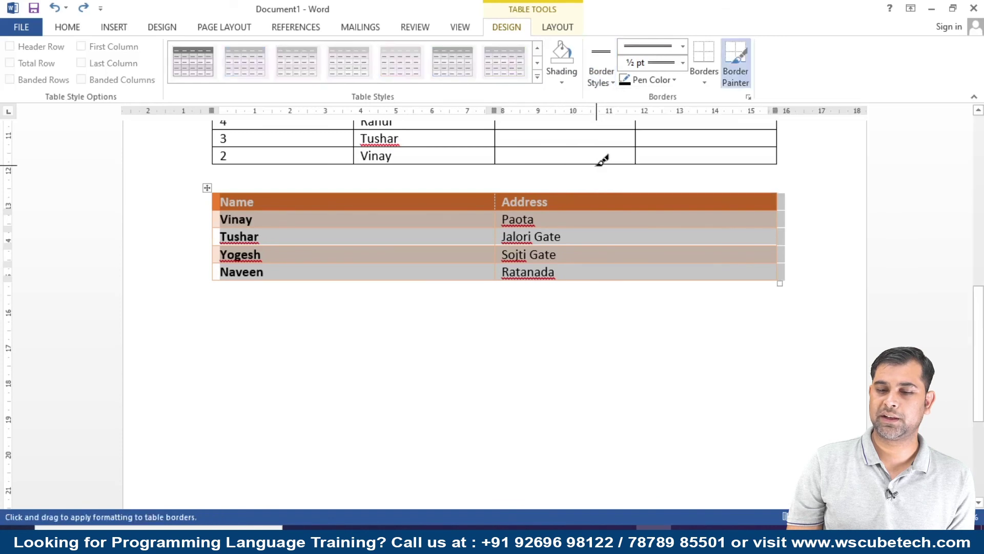
{"action": "left_click", "coordinate": [705, 79]}
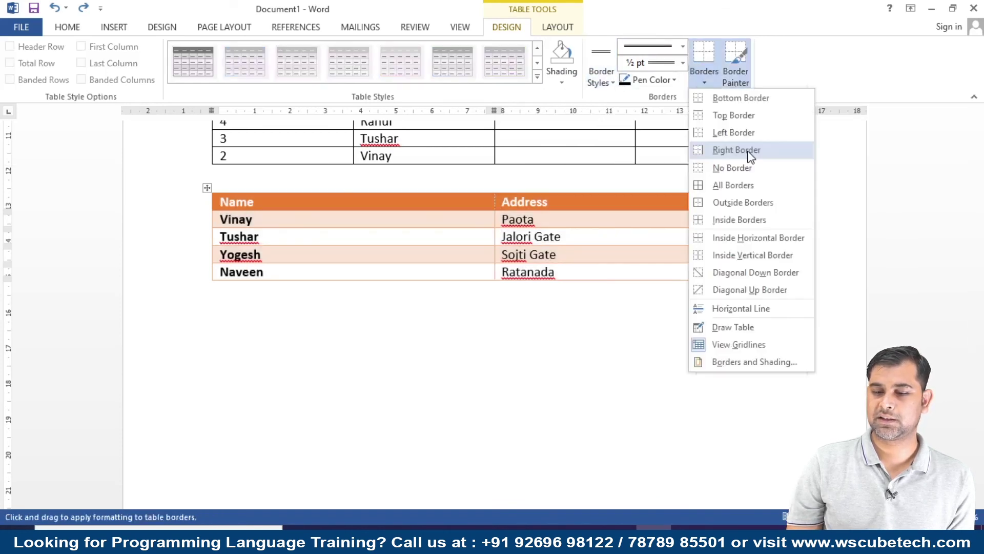
{"action": "left_click", "coordinate": [710, 192]}
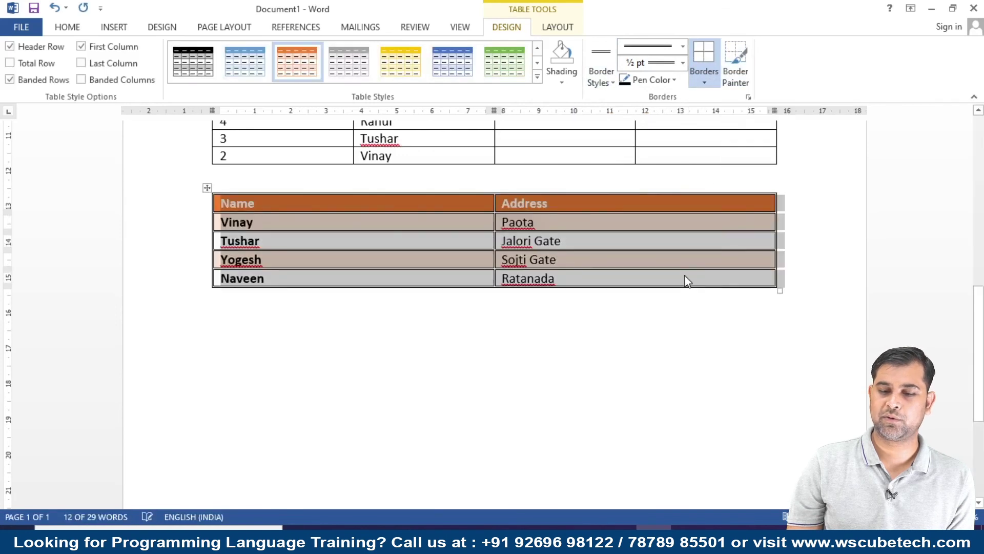
{"action": "left_click", "coordinate": [642, 363]}
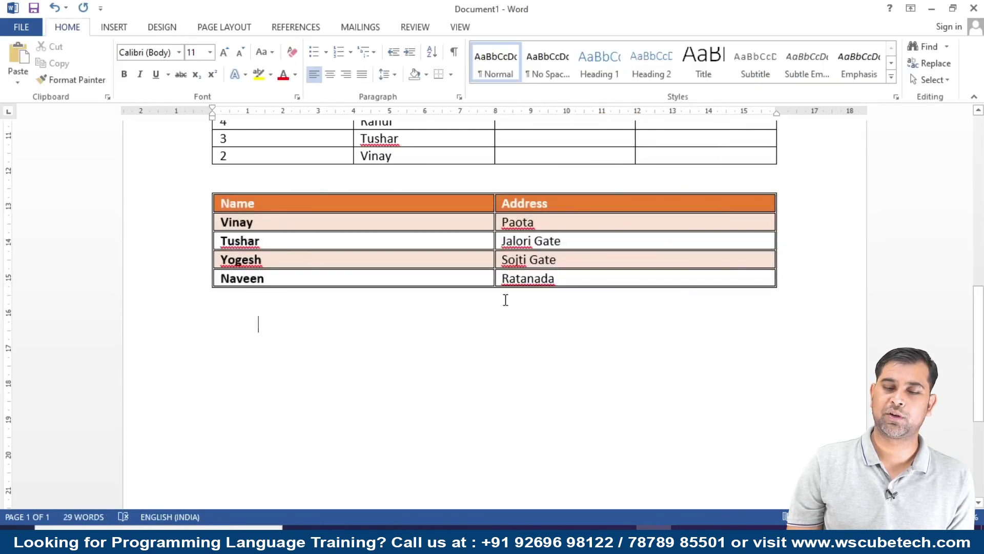
- Set the table border pen colour to red
{"action": "left_click", "coordinate": [414, 238]}
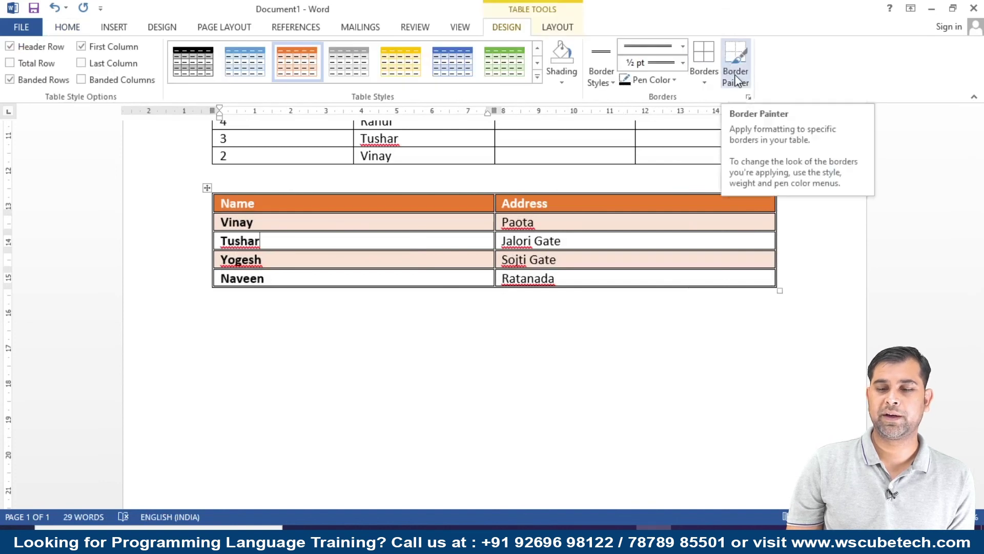
{"action": "left_click", "coordinate": [675, 81]}
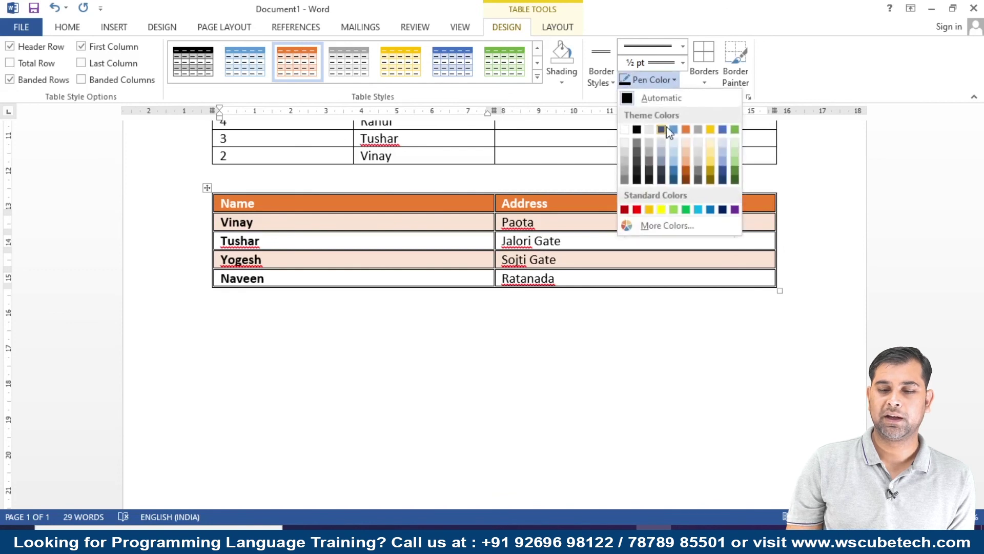
{"action": "left_click", "coordinate": [637, 210]}
- Exit border painting and switch to the 'How to create Table in MS Word' PowerPoint slide show
{"action": "key", "text": "Escape"}
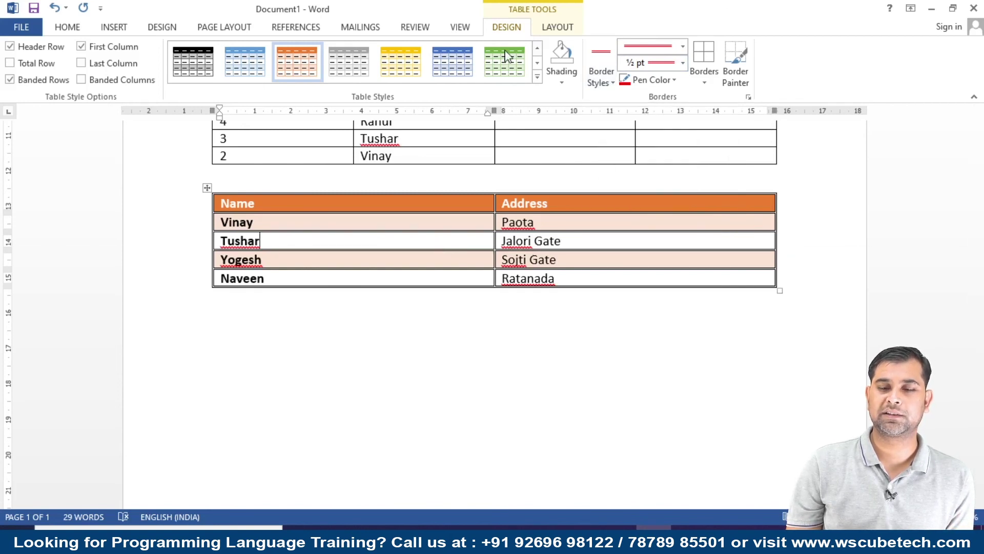
{"action": "left_click", "coordinate": [559, 30]}
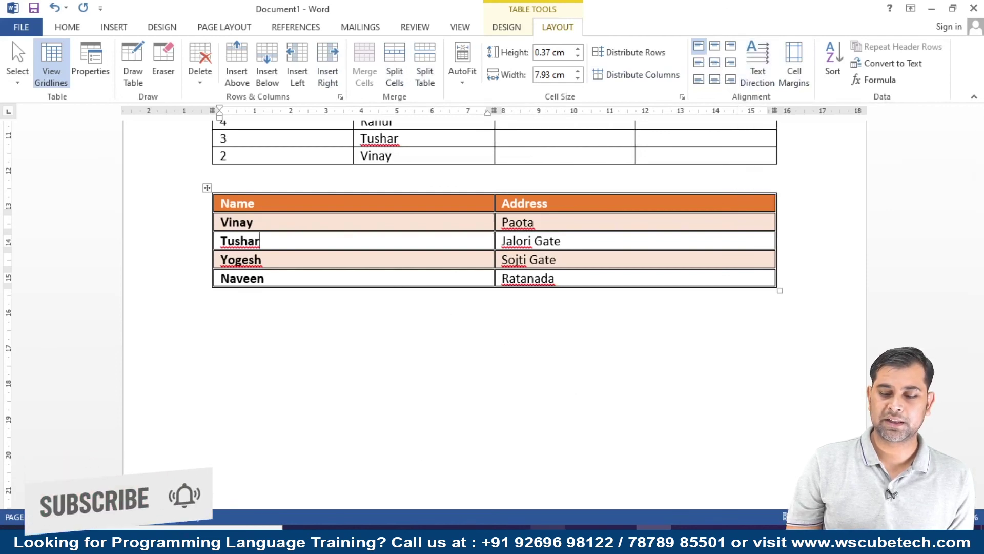
{"action": "left_click", "coordinate": [581, 527]}
{"action": "left_click", "coordinate": [602, 494]}
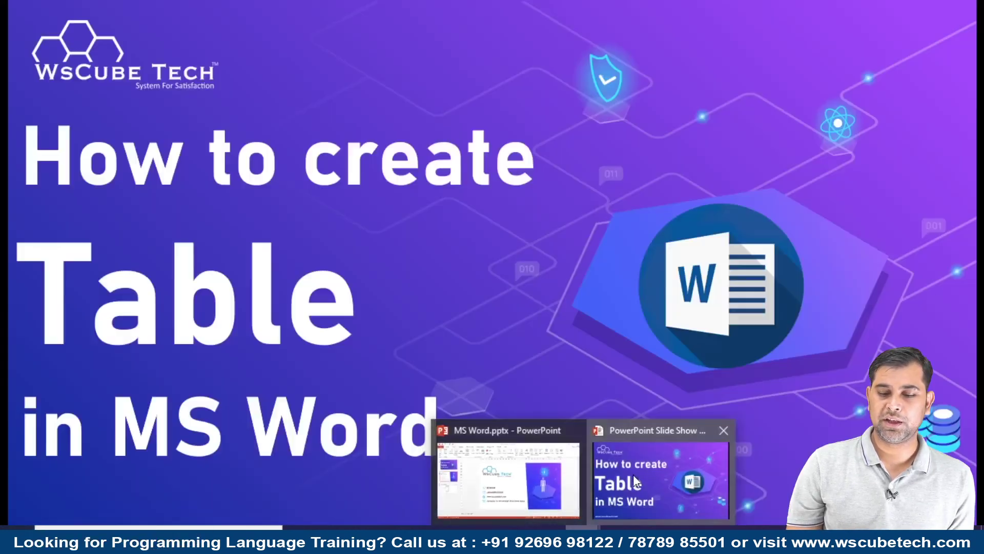